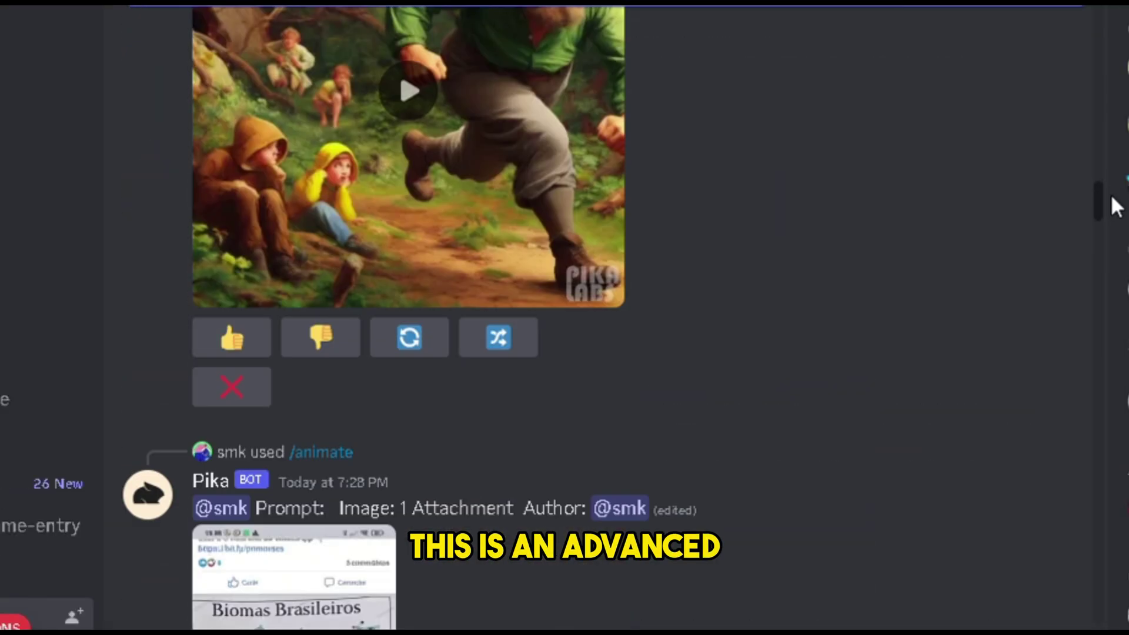
Step: Look through the AI videos and prompts that other members posted in the generate-1 channel
scroll(1110, 194, "down", 20)
scroll(1125, 225, "down", 20)
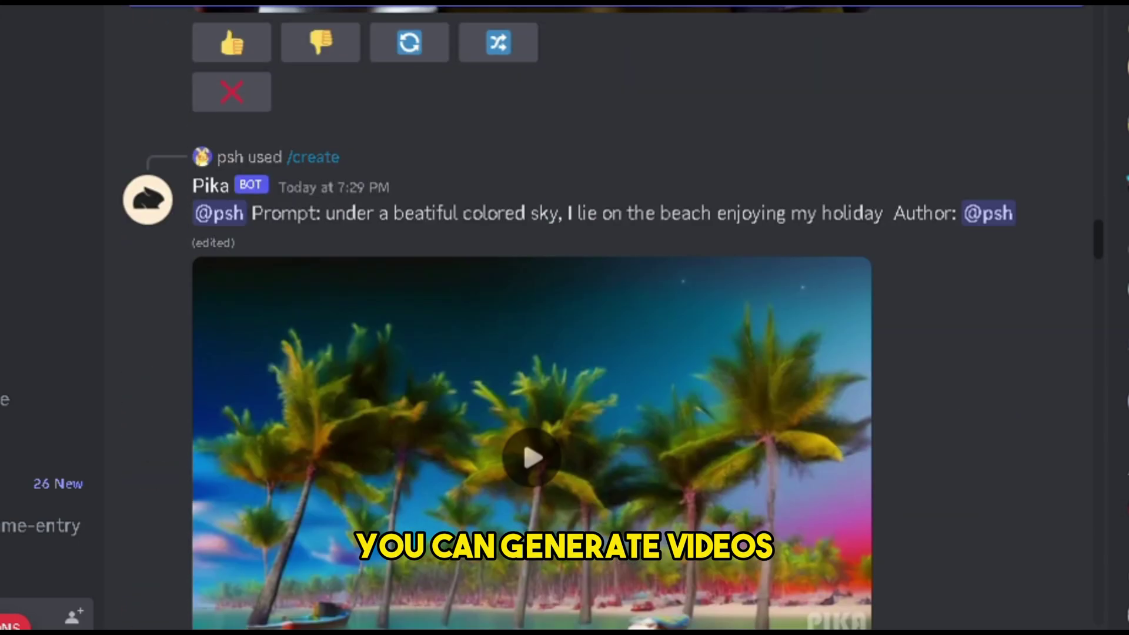
scroll(588, 318, "down", 10)
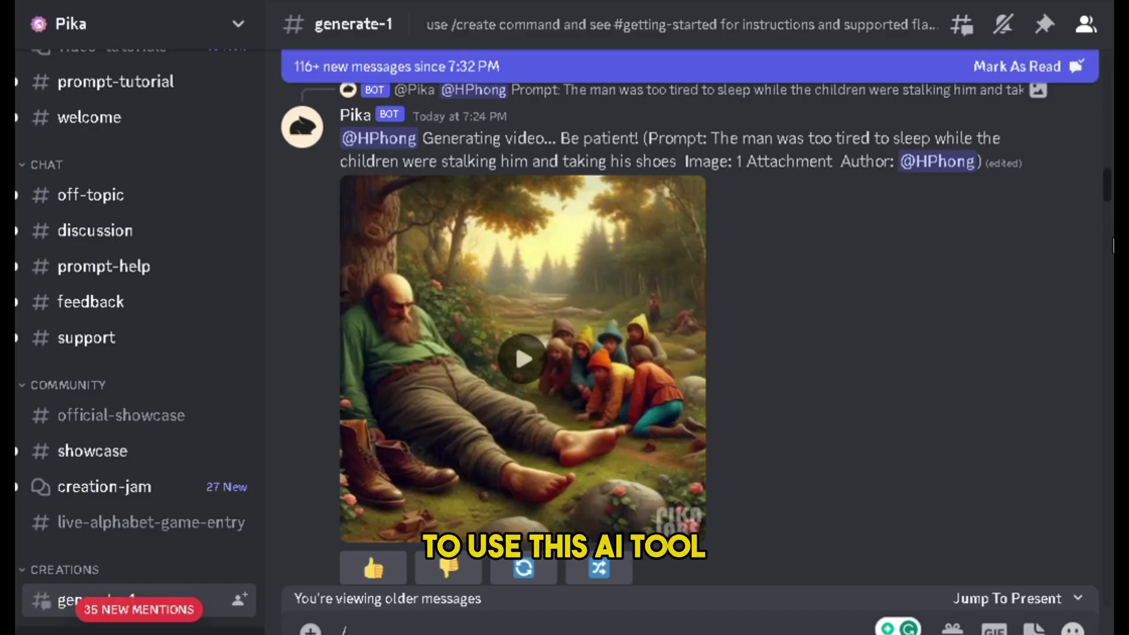
scroll(1103, 241, "down", 10)
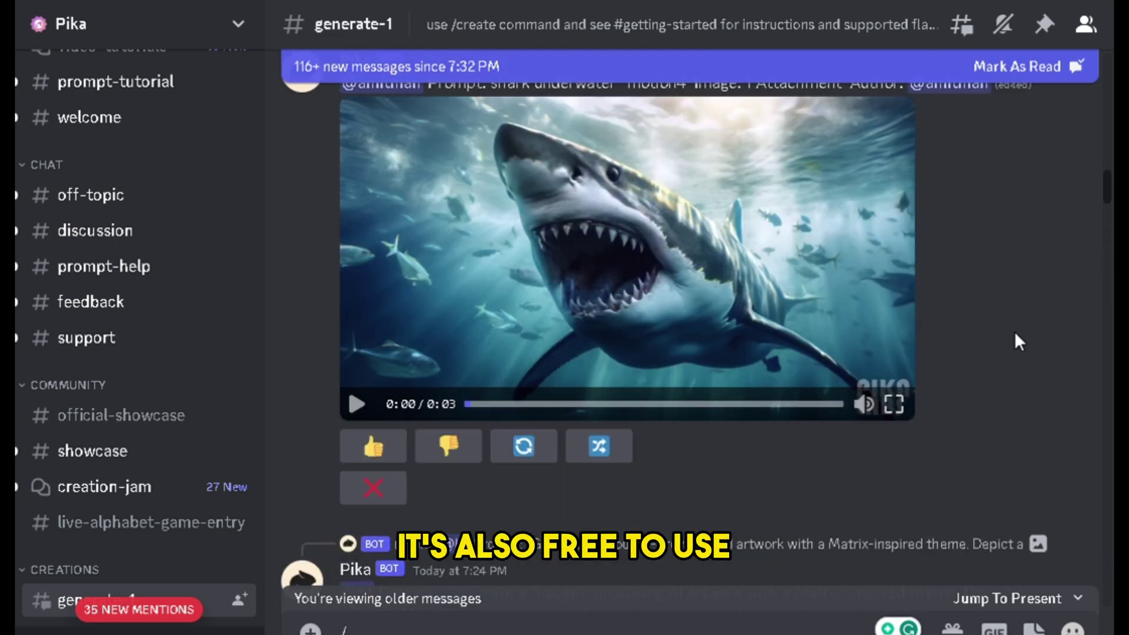
scroll(993, 346, "down", 15)
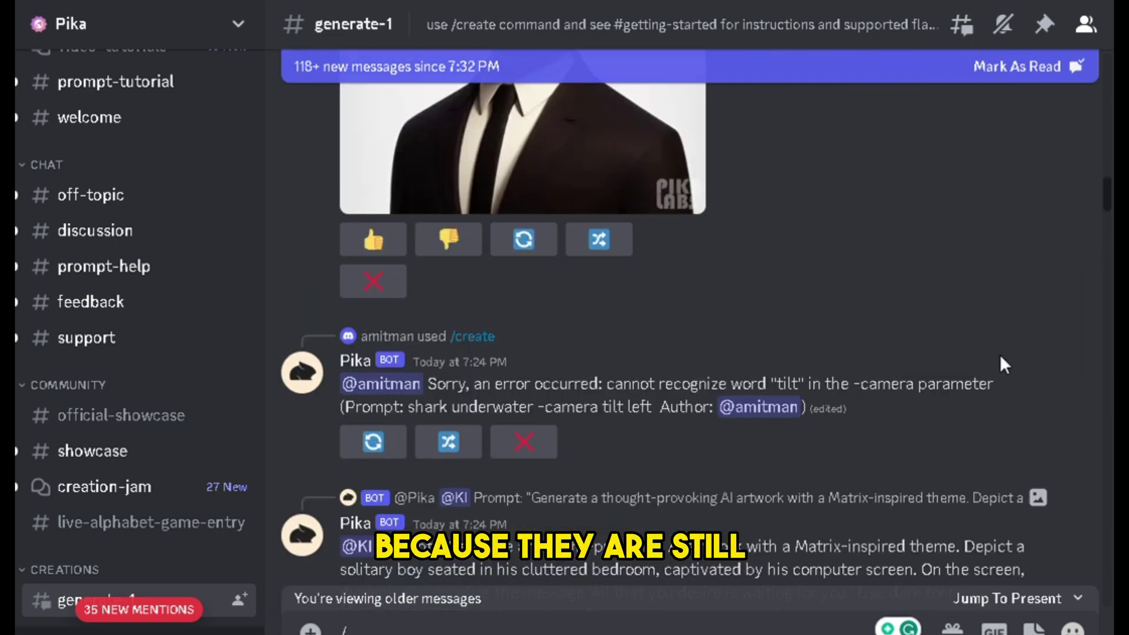
scroll(999, 354, "down", 5)
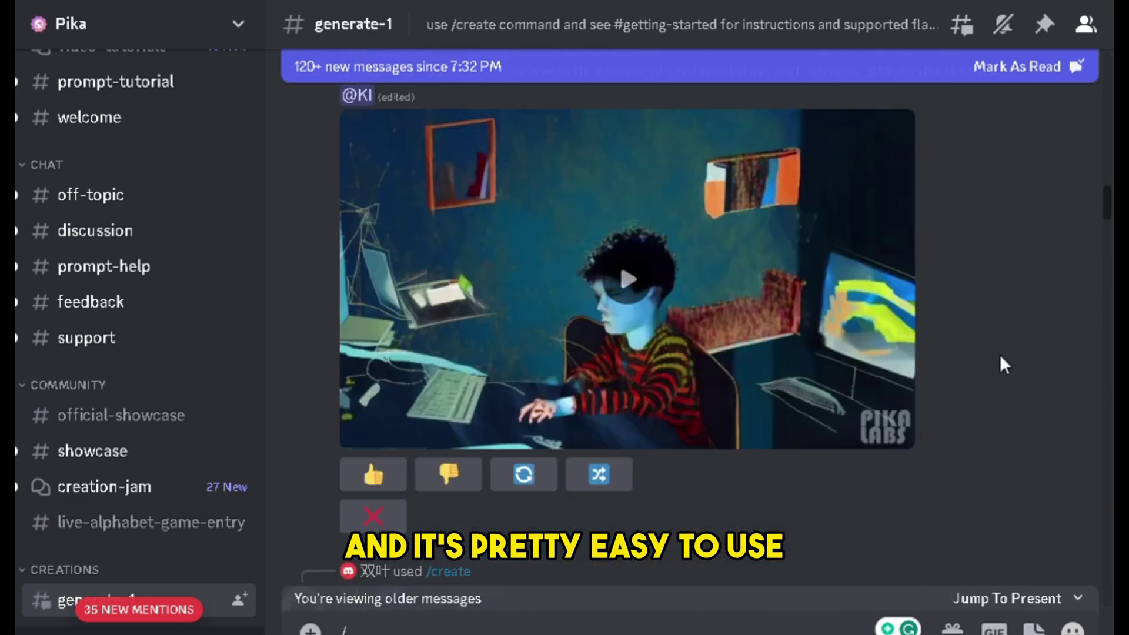
scroll(990, 363, "down", 5)
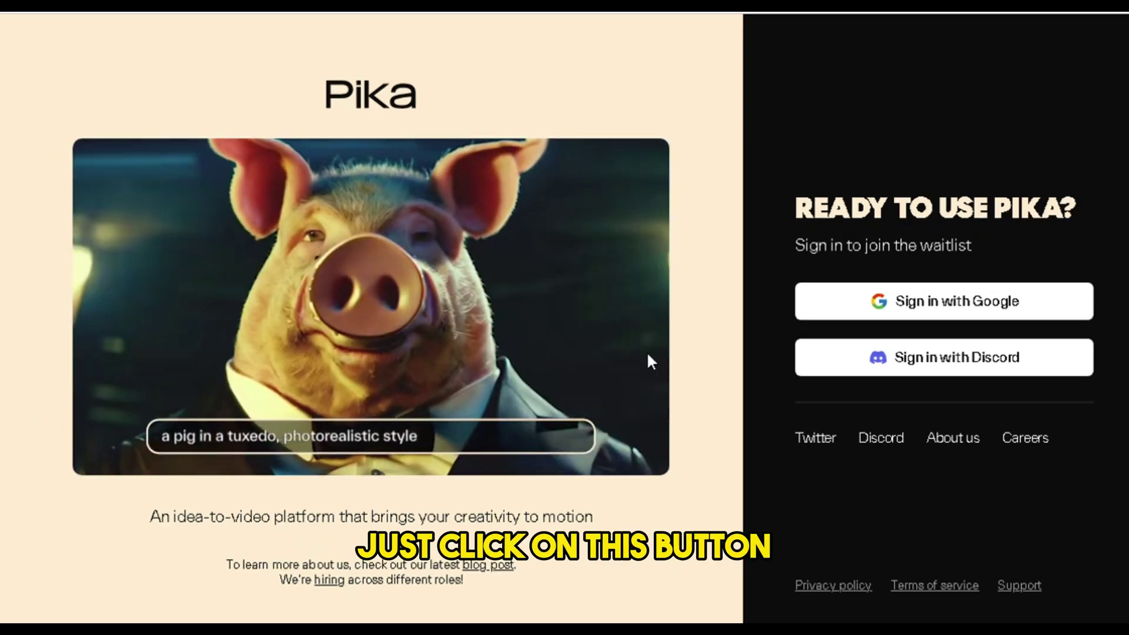
Step: Sign in to Pika with Discord and open the generate-1 channel on the Pika server
left_click(936, 360)
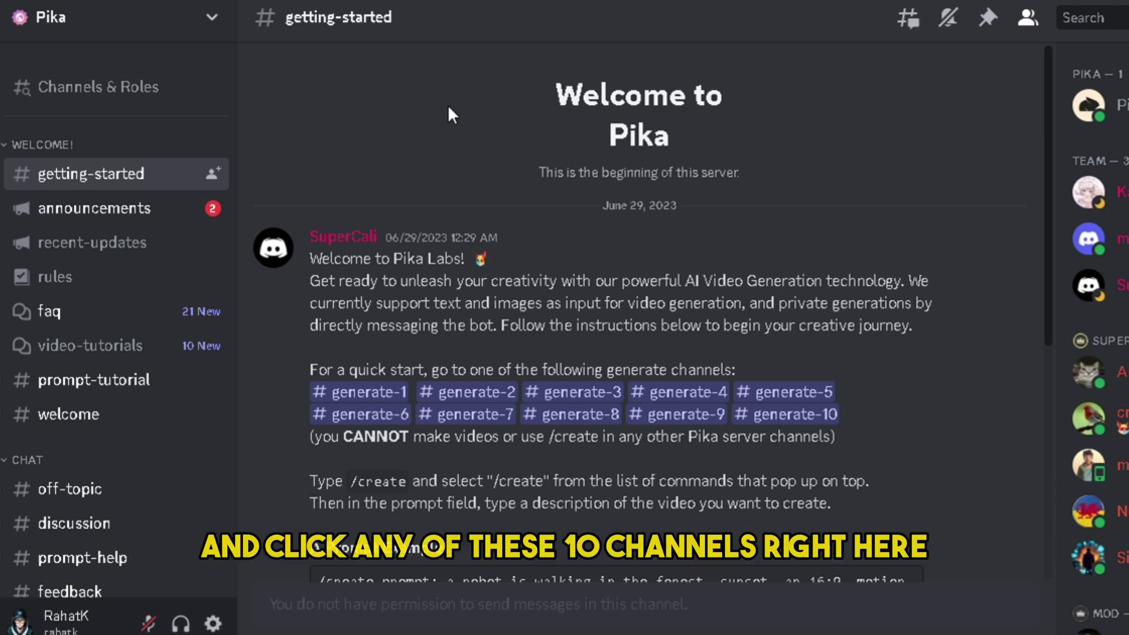
scroll(116, 310, "down", 8)
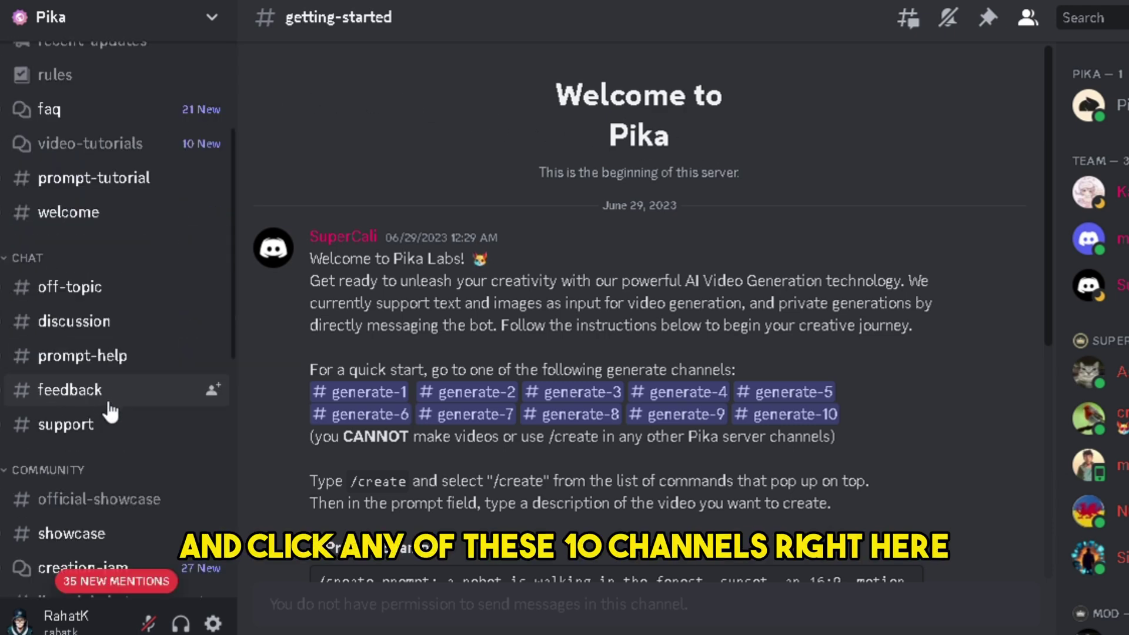
scroll(115, 407, "down", 3)
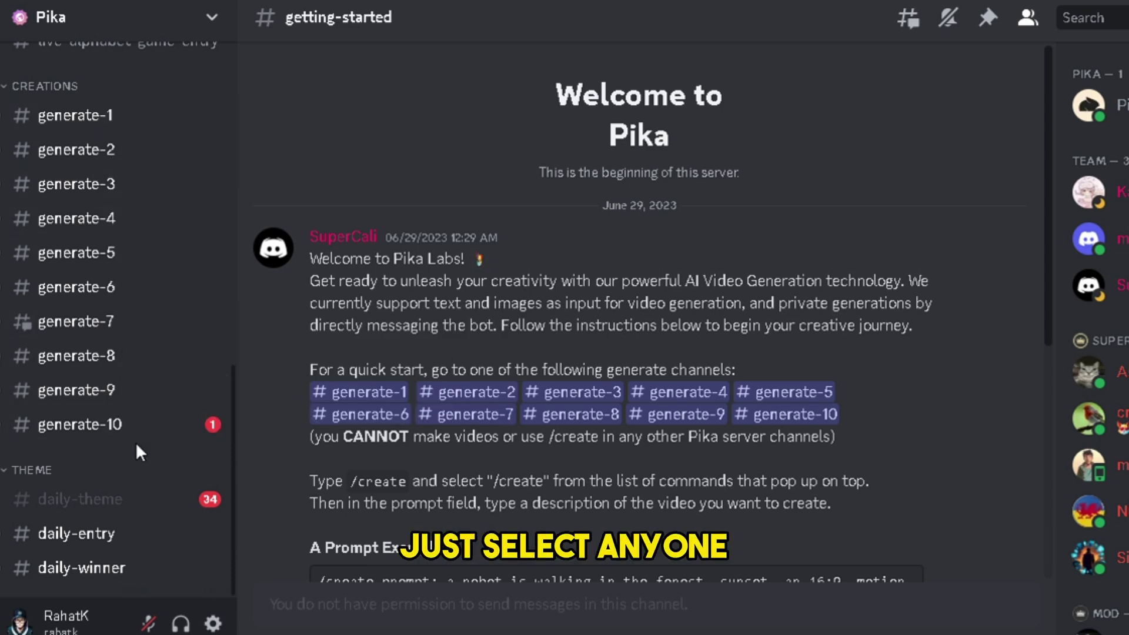
left_click(89, 117)
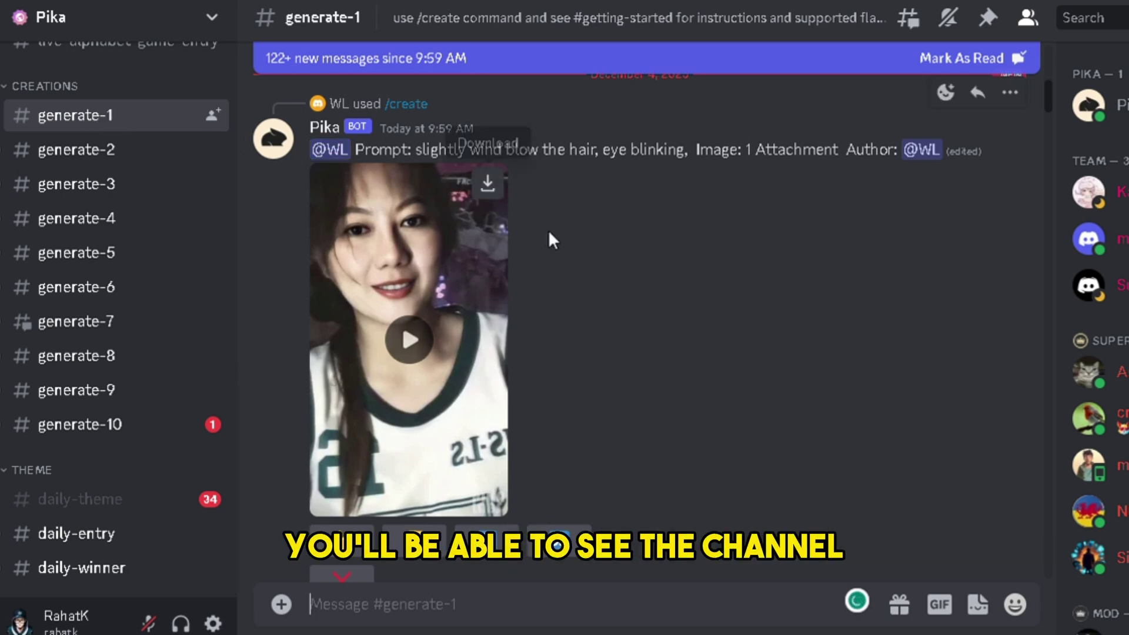
Step: Examine the /create and /animate examples in generate-1 to see how videos are made from text and images
scroll(612, 283, "down", 4)
scroll(630, 283, "down", 5)
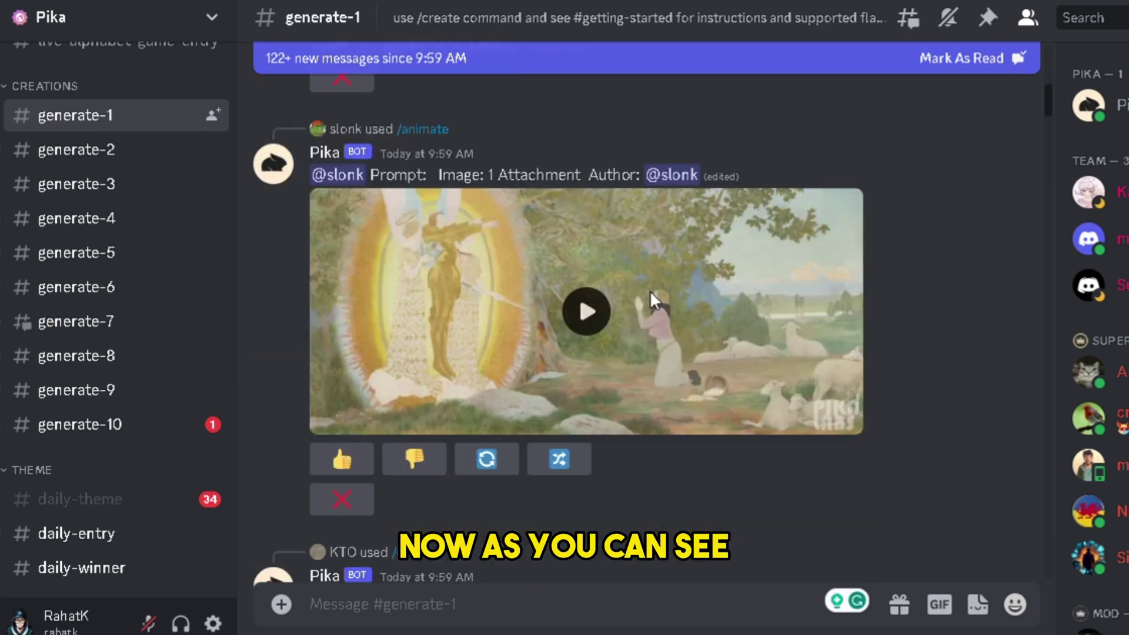
scroll(870, 317, "down", 2)
scroll(879, 318, "down", 10)
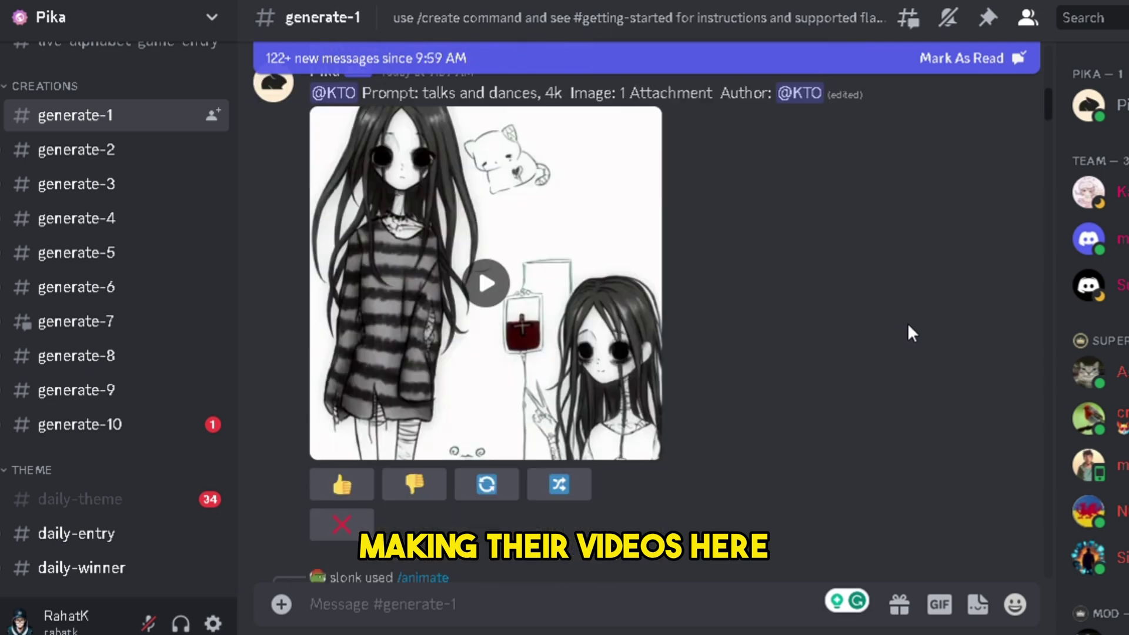
scroll(910, 328, "down", 10)
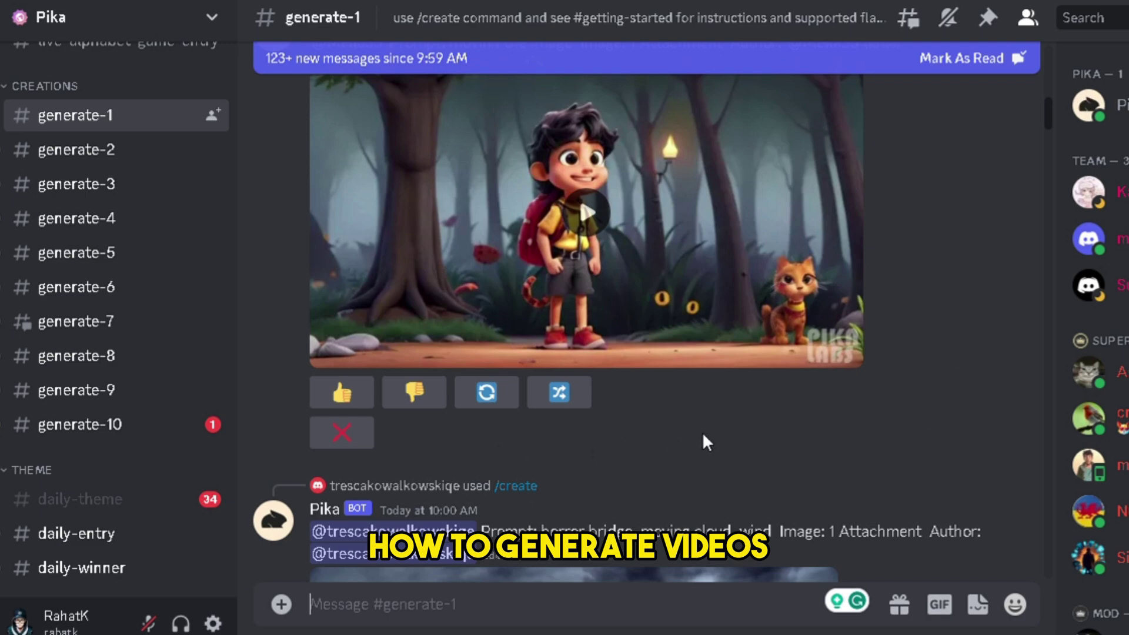
scroll(982, 435, "down", 7)
scroll(988, 436, "down", 12)
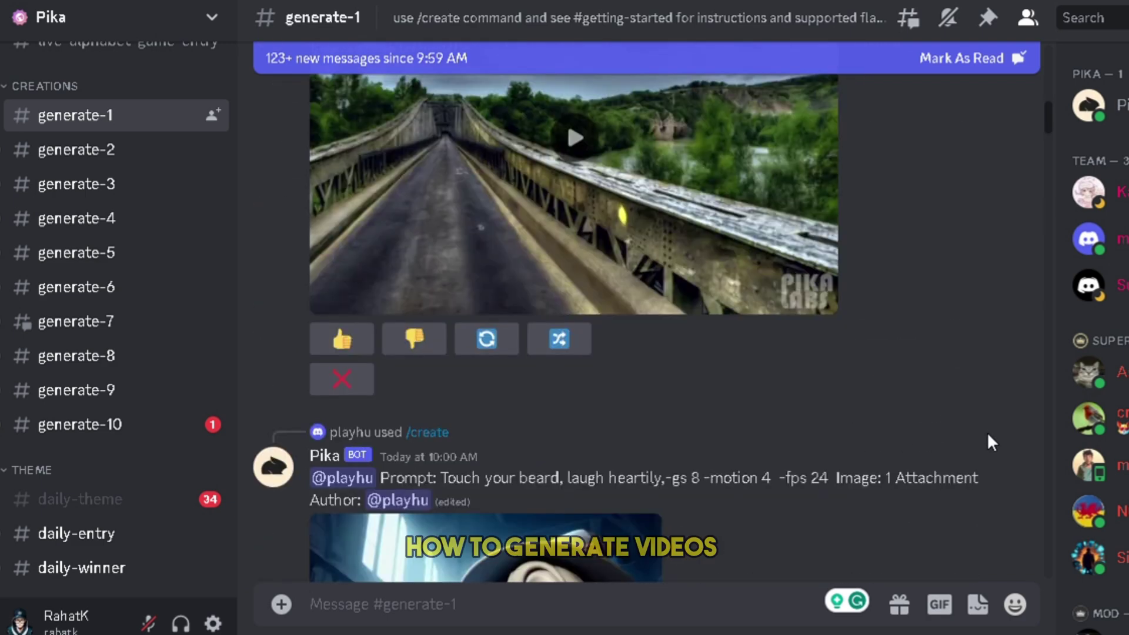
scroll(989, 435, "down", 12)
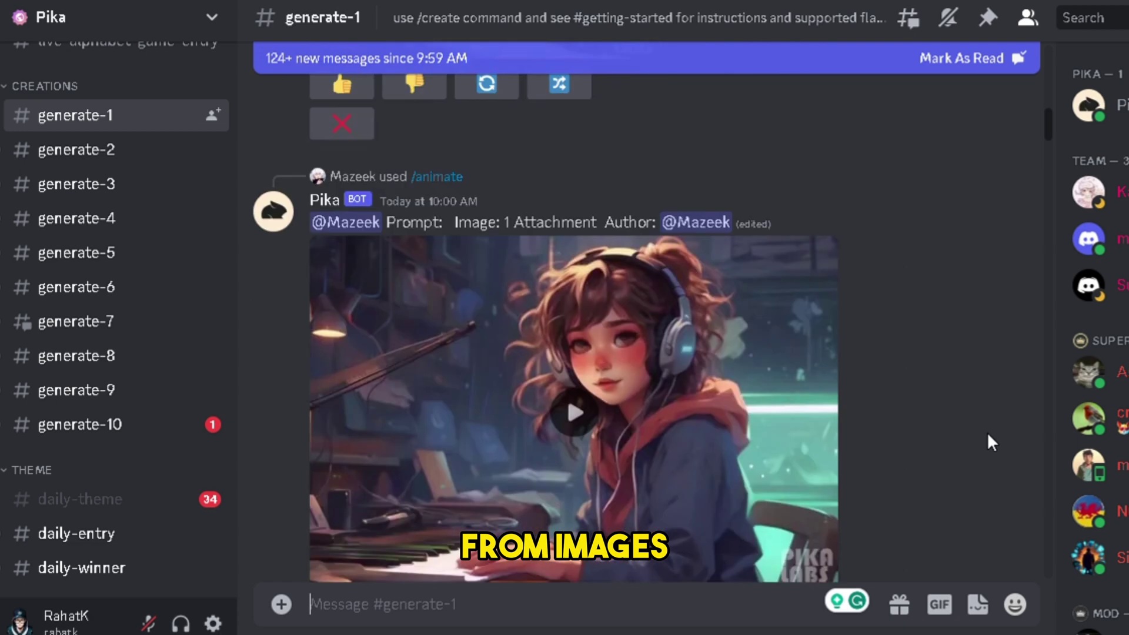
scroll(993, 435, "down", 3)
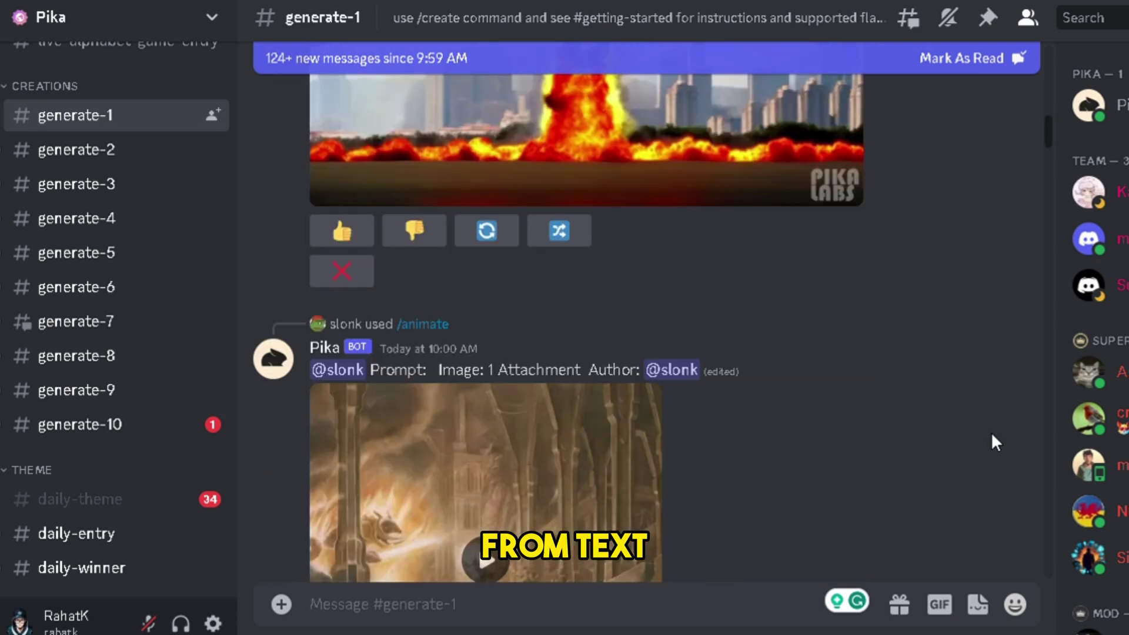
Step: Start Pika's /create command with the prompt "Two Pandas playing in a Beautiful jungle --ar 16:9"
left_click(365, 615)
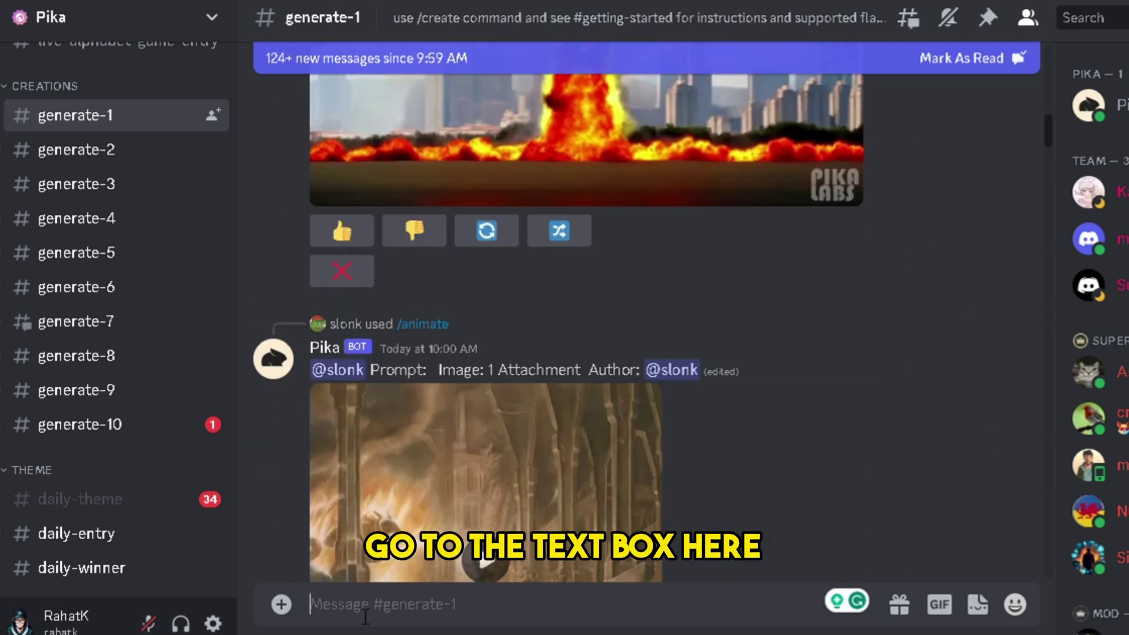
type("/cre")
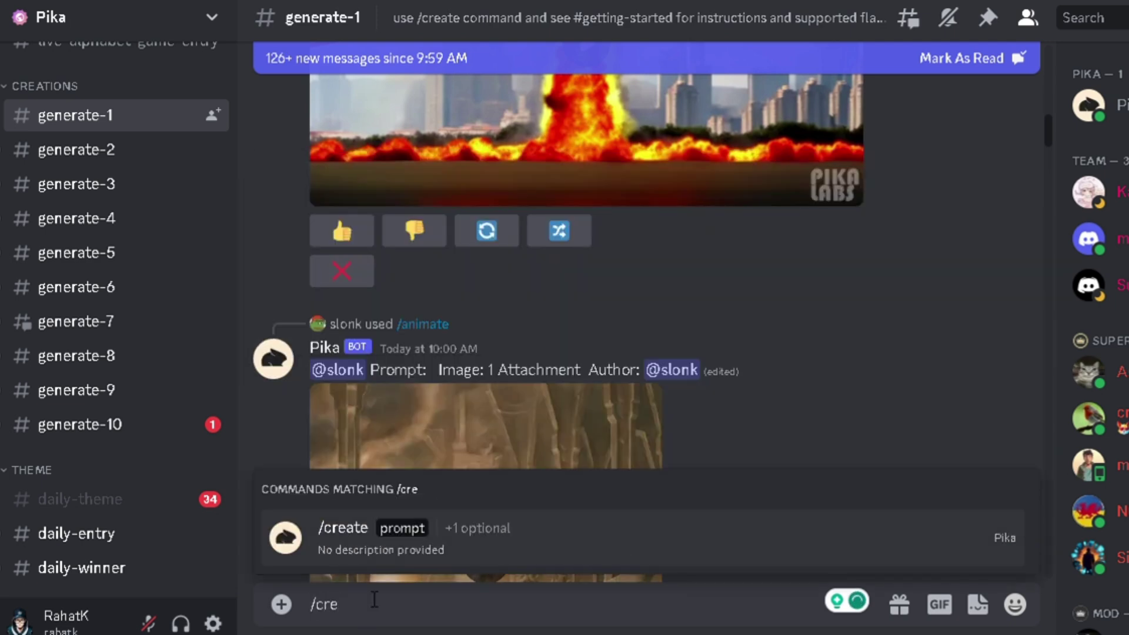
left_click(488, 553)
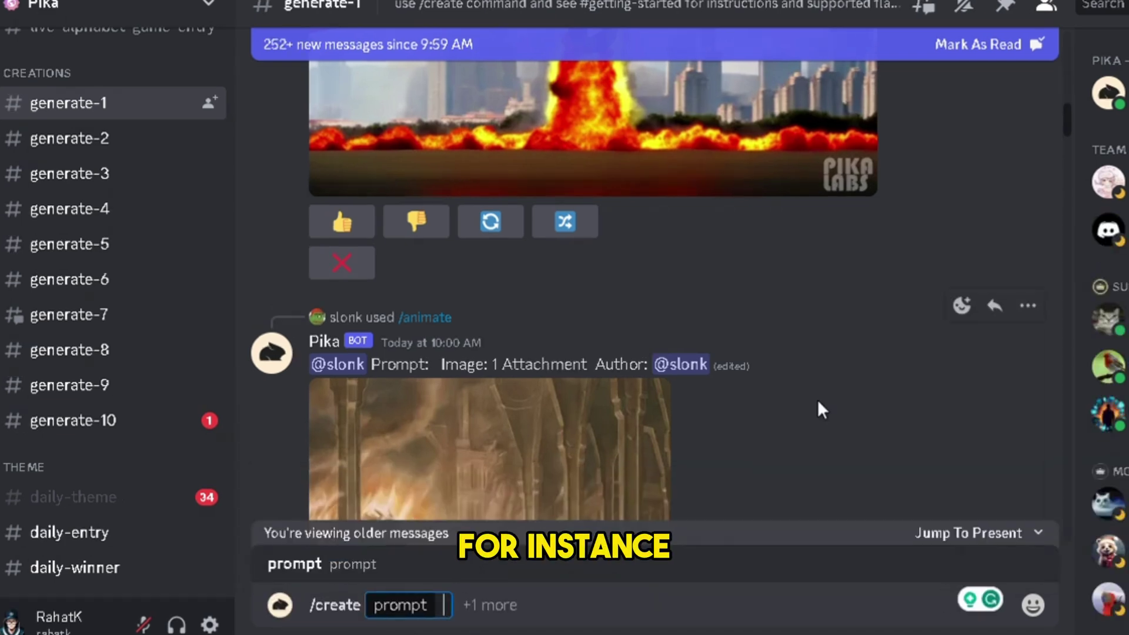
type("Two")
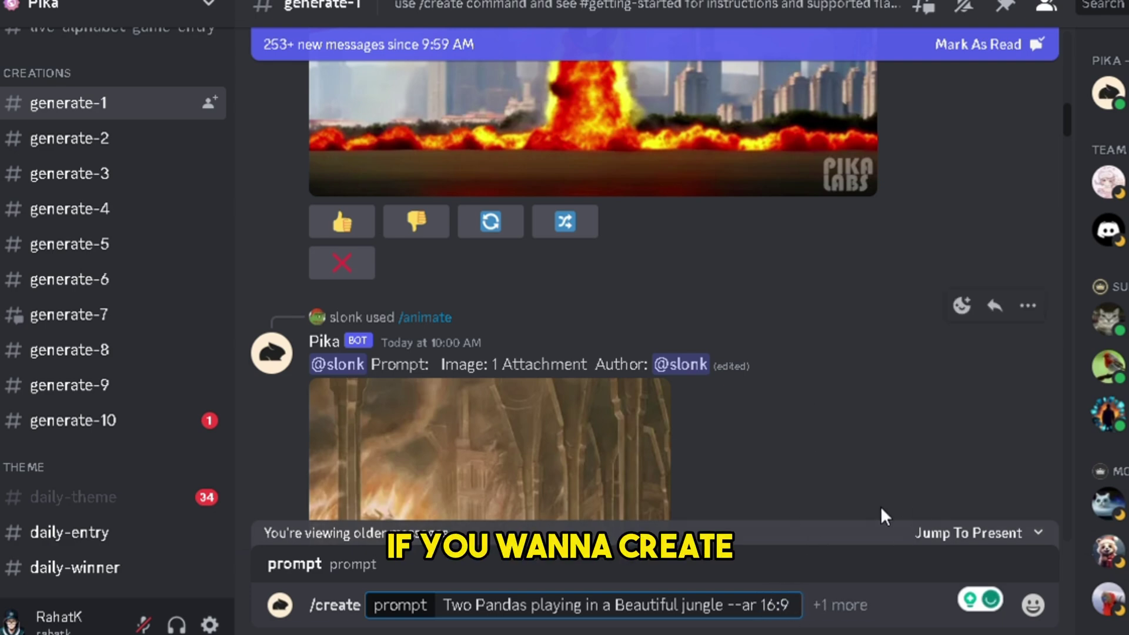
type("9:1")
key("BackSpace")
key("BackSpace")
key("BackSpace")
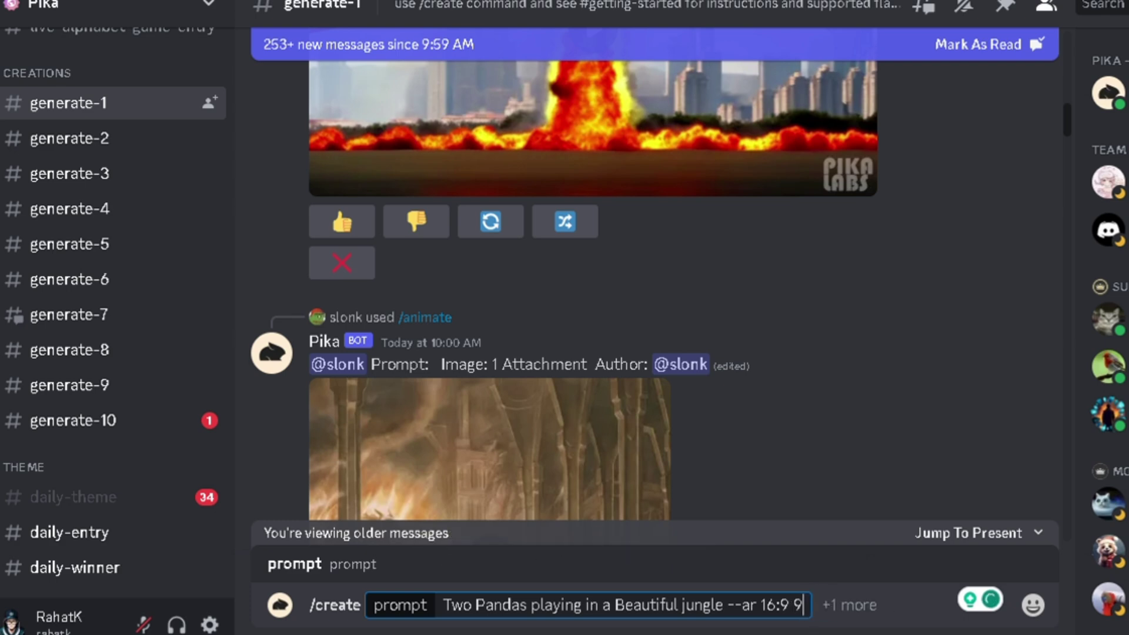
Step: Submit the panda /create command to generate the video and highlight its generation message
key("Return")
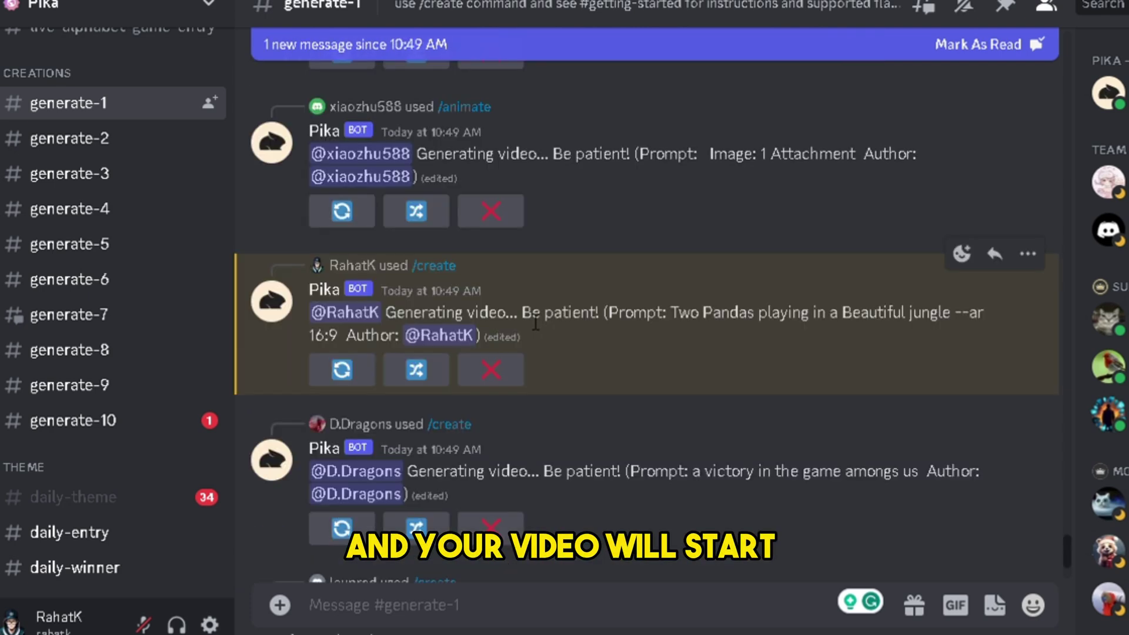
triple_click(577, 319)
left_click_drag(578, 321, 914, 332)
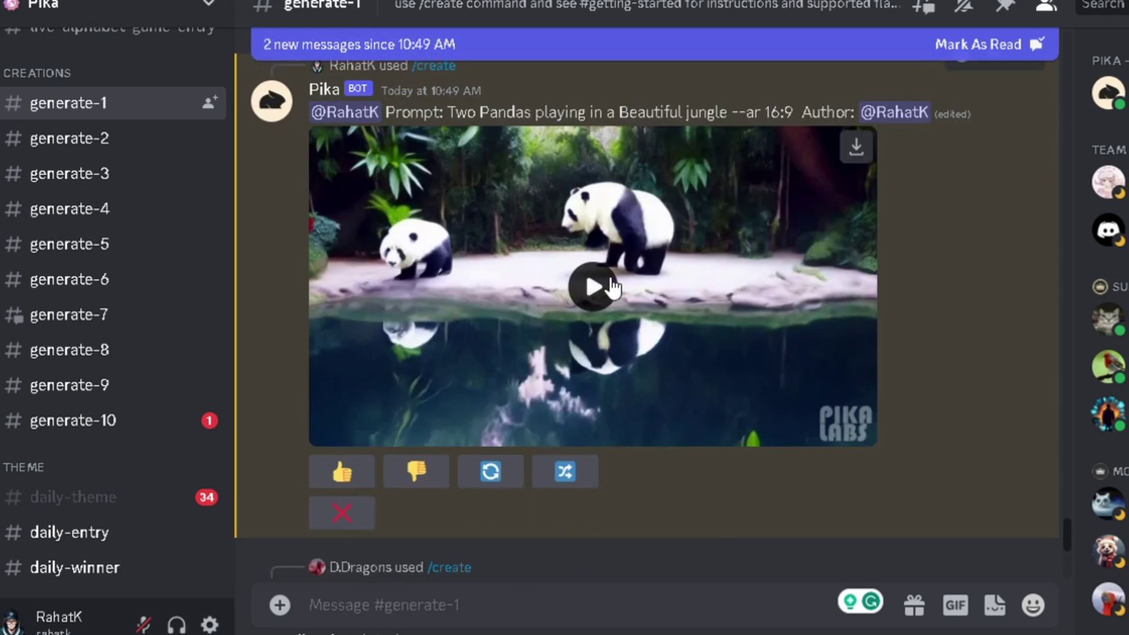
Step: Play the generated panda video, replay it from the start and pause it to check its quality
left_click(599, 278)
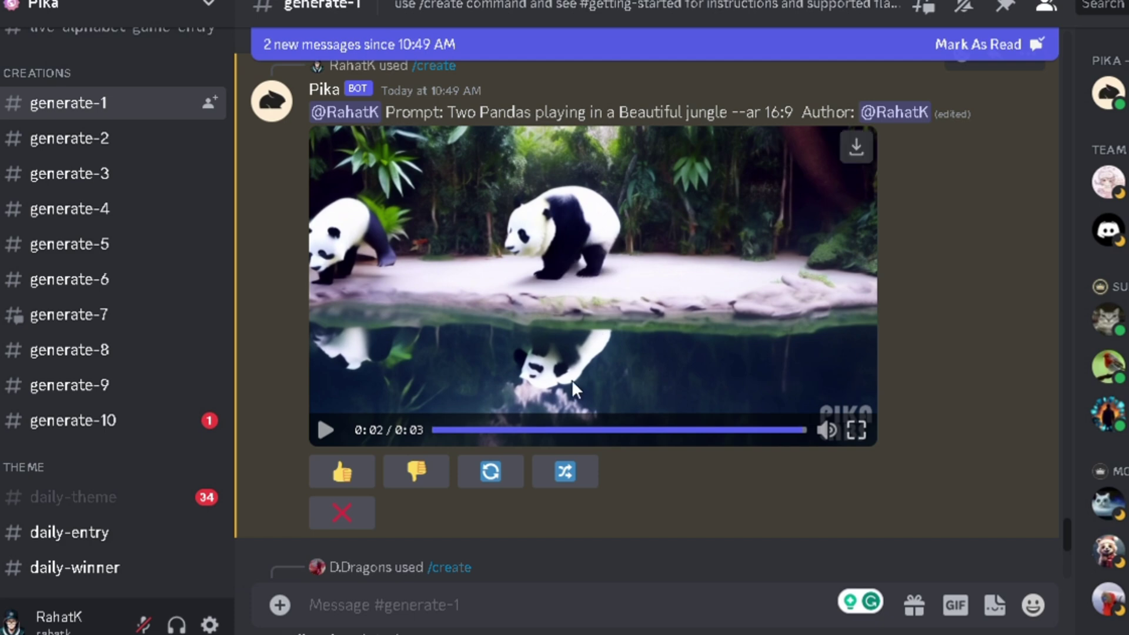
left_click(325, 435)
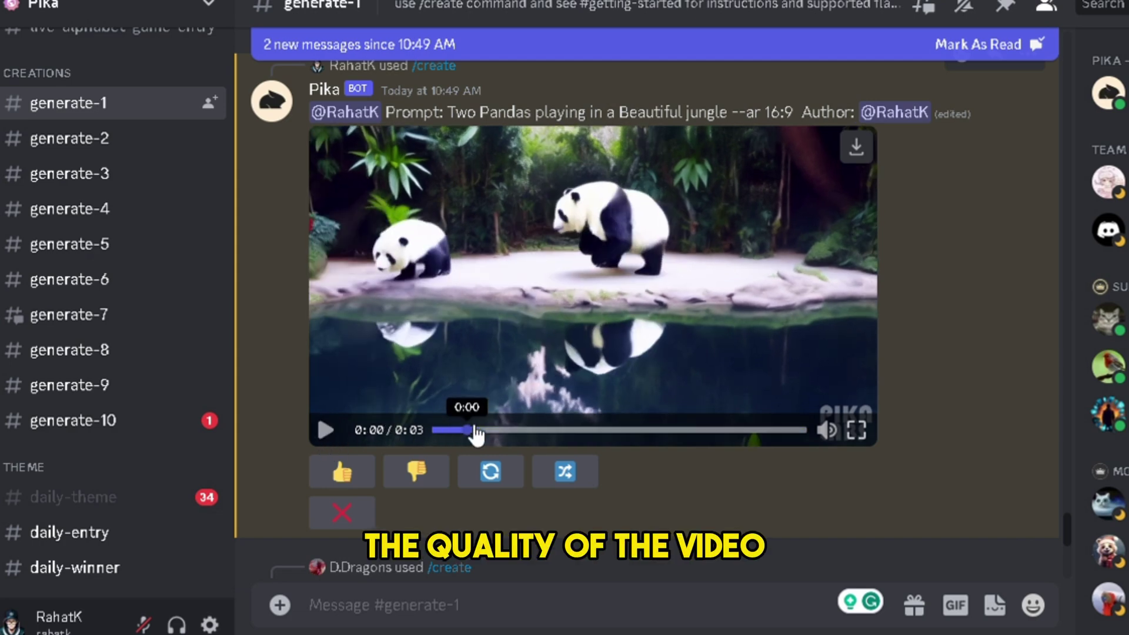
left_click(465, 430)
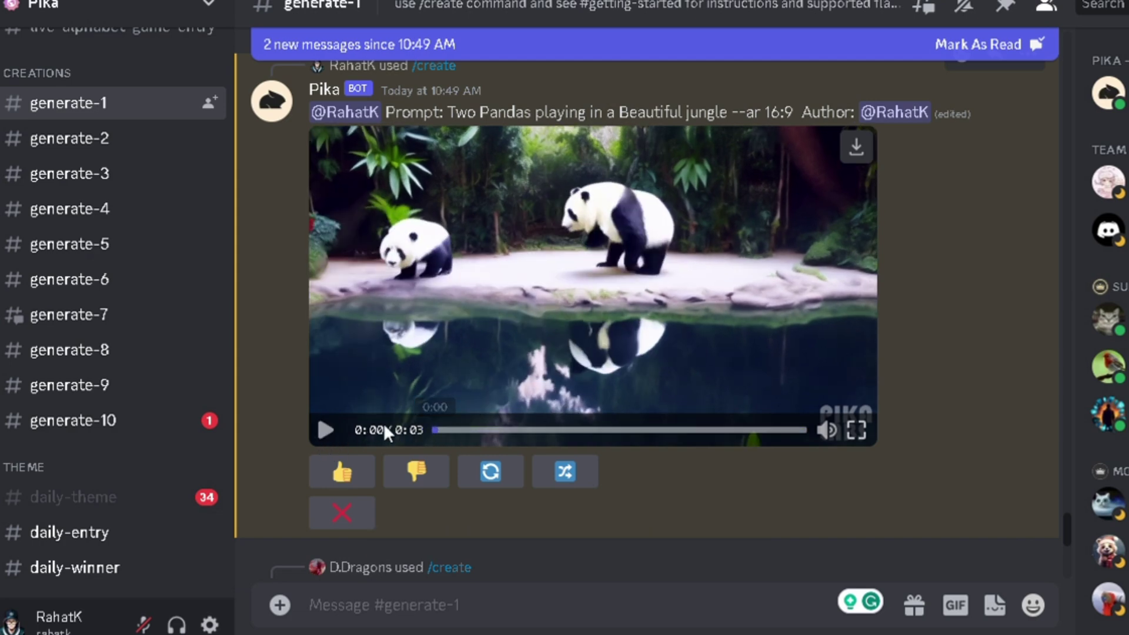
left_click(338, 433)
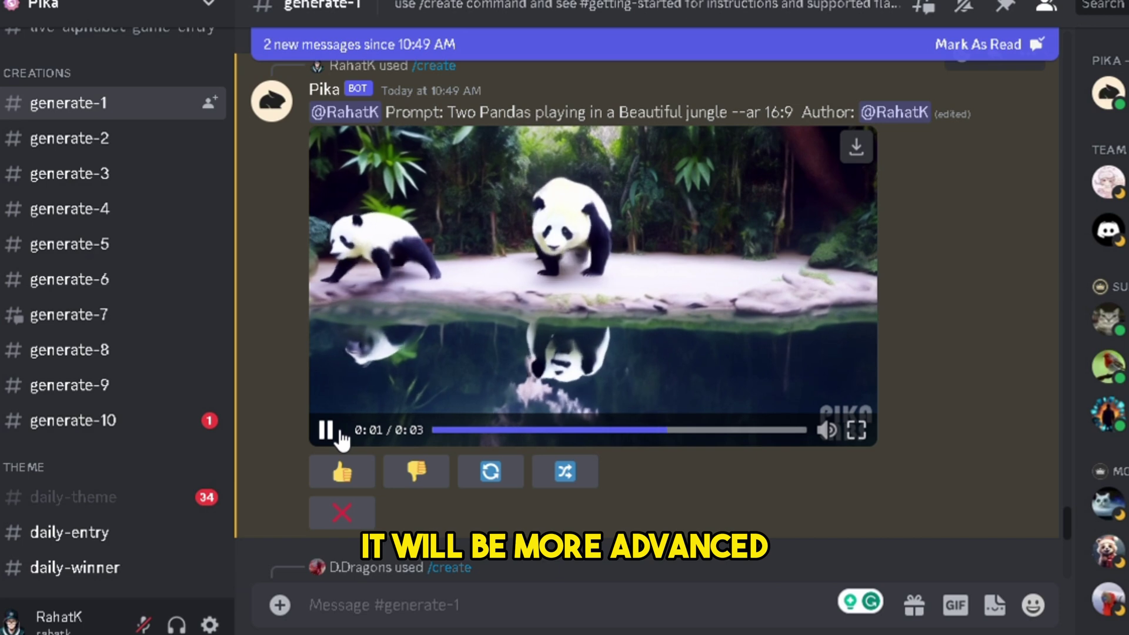
left_click(339, 432)
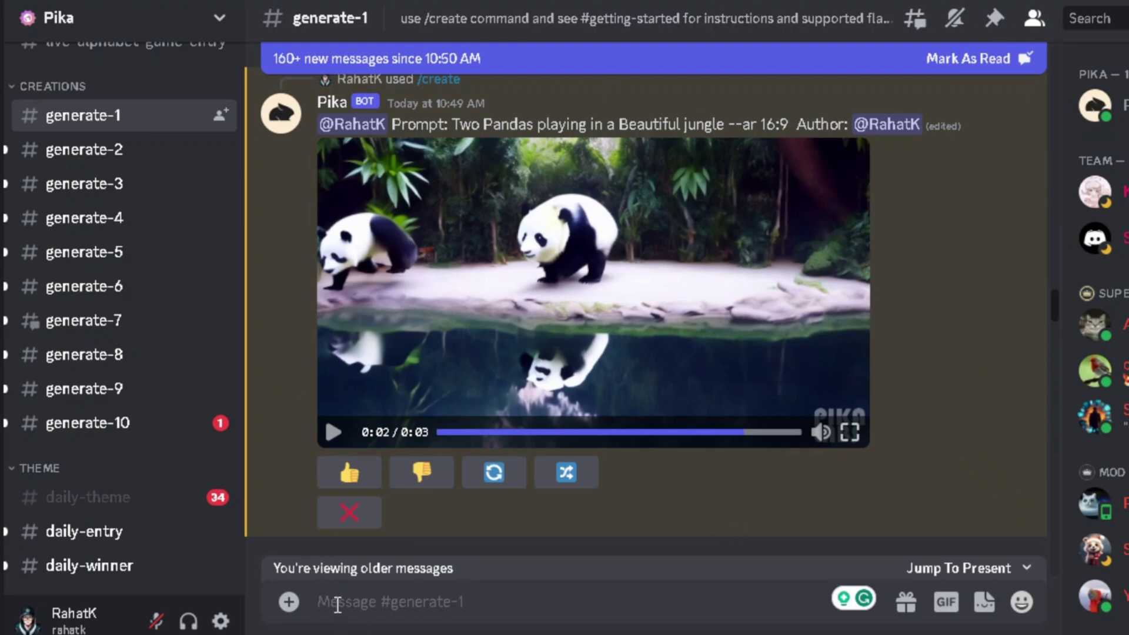
Step: Run Pika's /animate command with the image pandas prompt.png and the prompt "two pandas playing in a beautiful jungle --ar 16:9"
type("/")
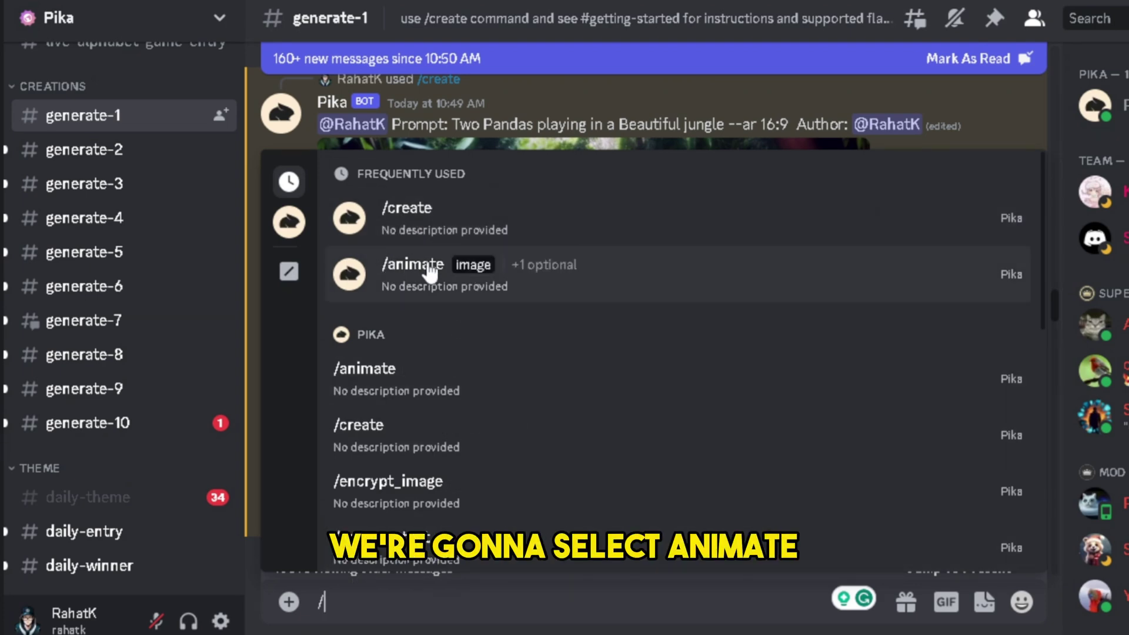
left_click(398, 277)
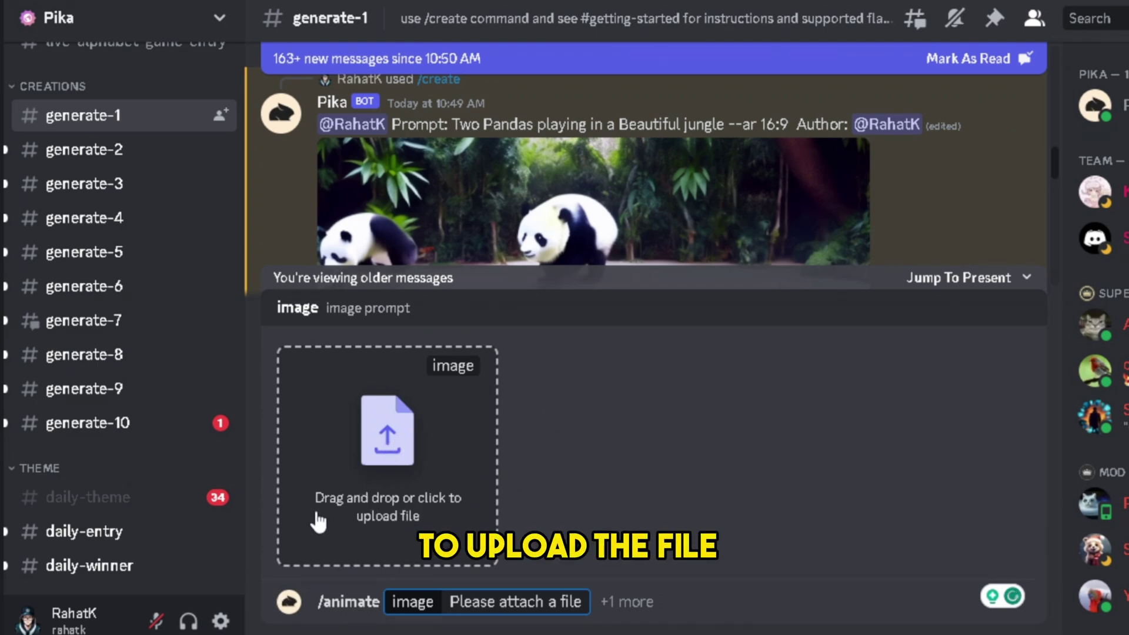
left_click(385, 440)
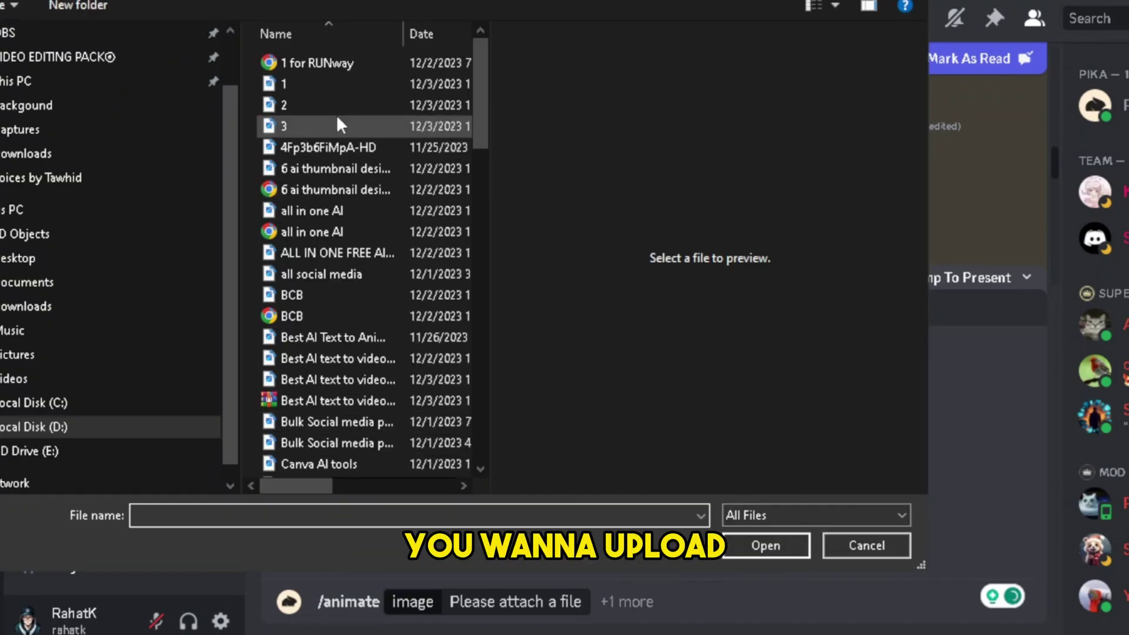
scroll(340, 126, "down", 10)
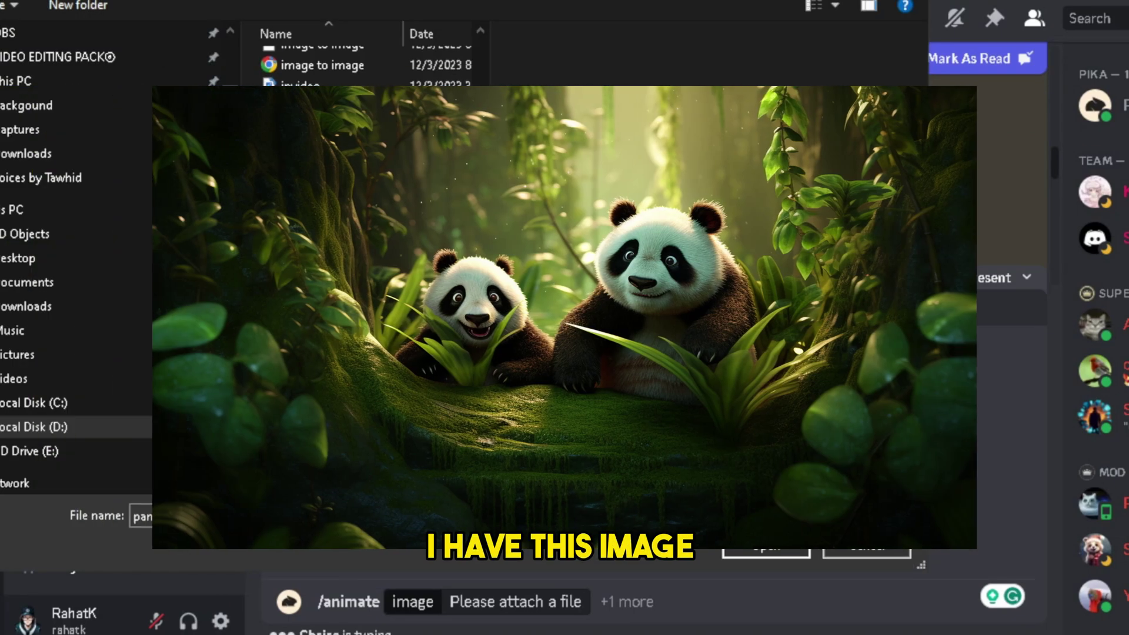
left_click(744, 551)
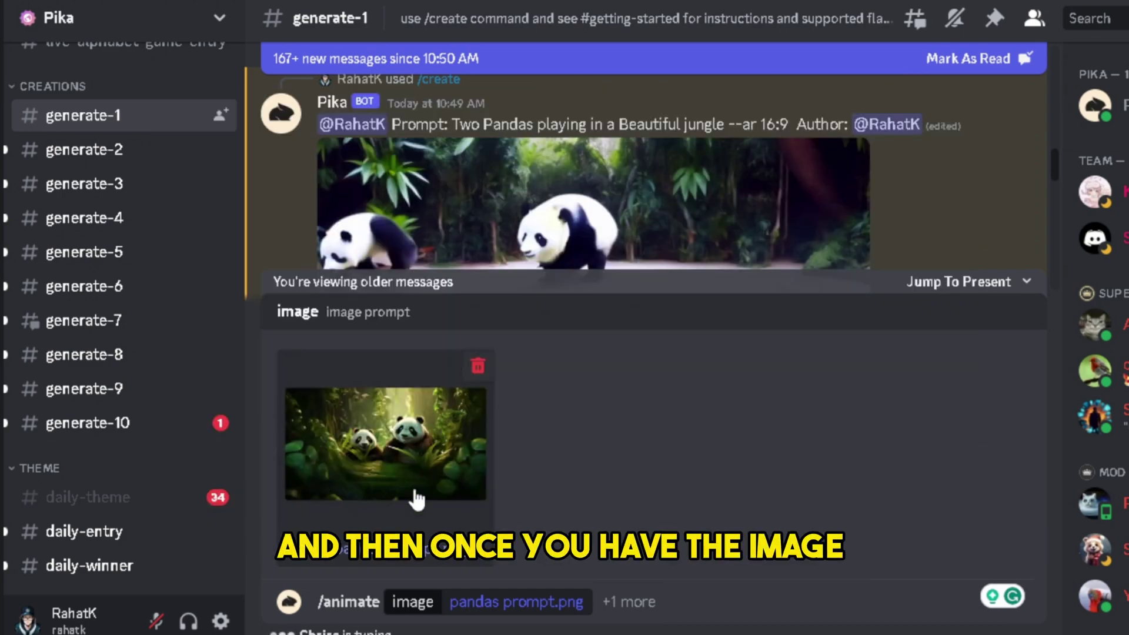
left_click(629, 601)
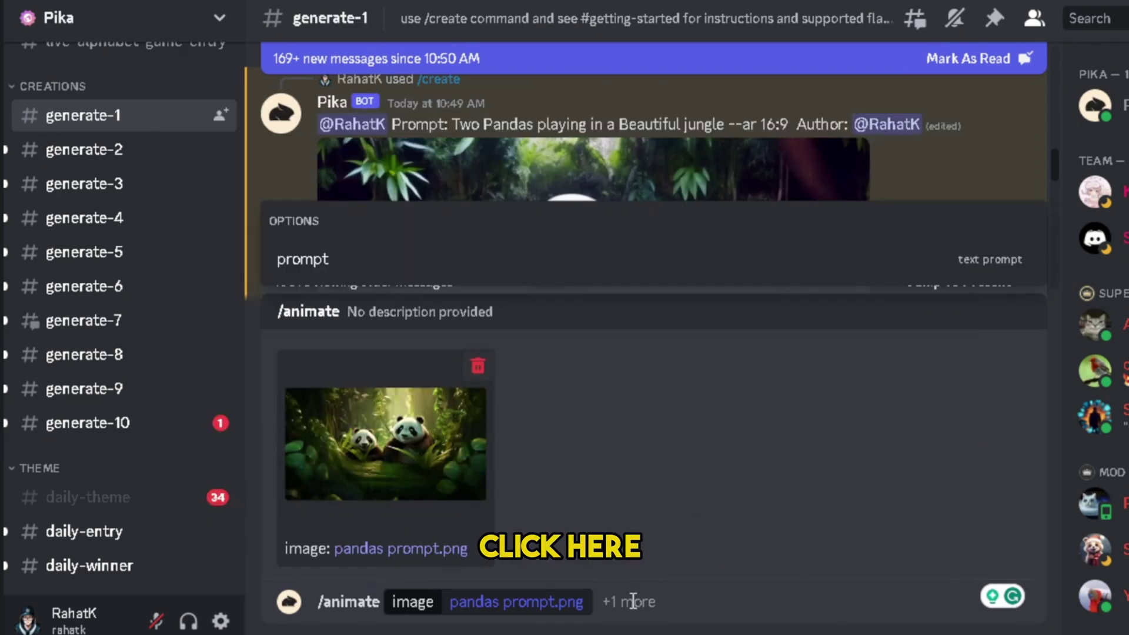
key("Return")
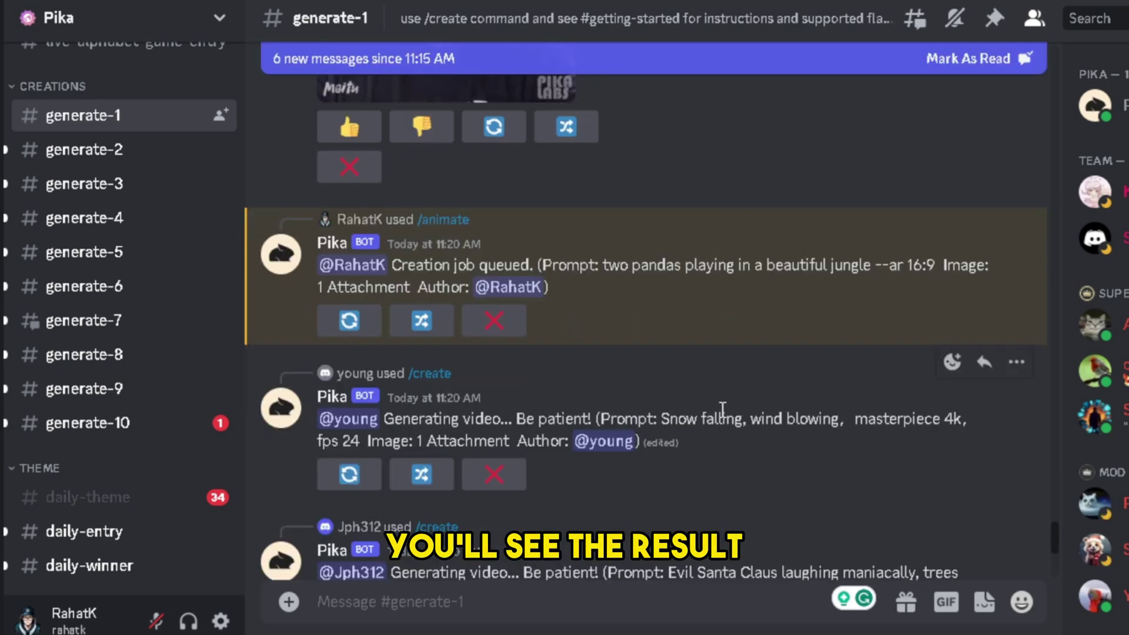
Step: Play the generated /animate panda video in the Pika channel to review the result
scroll(729, 398, "down", 2)
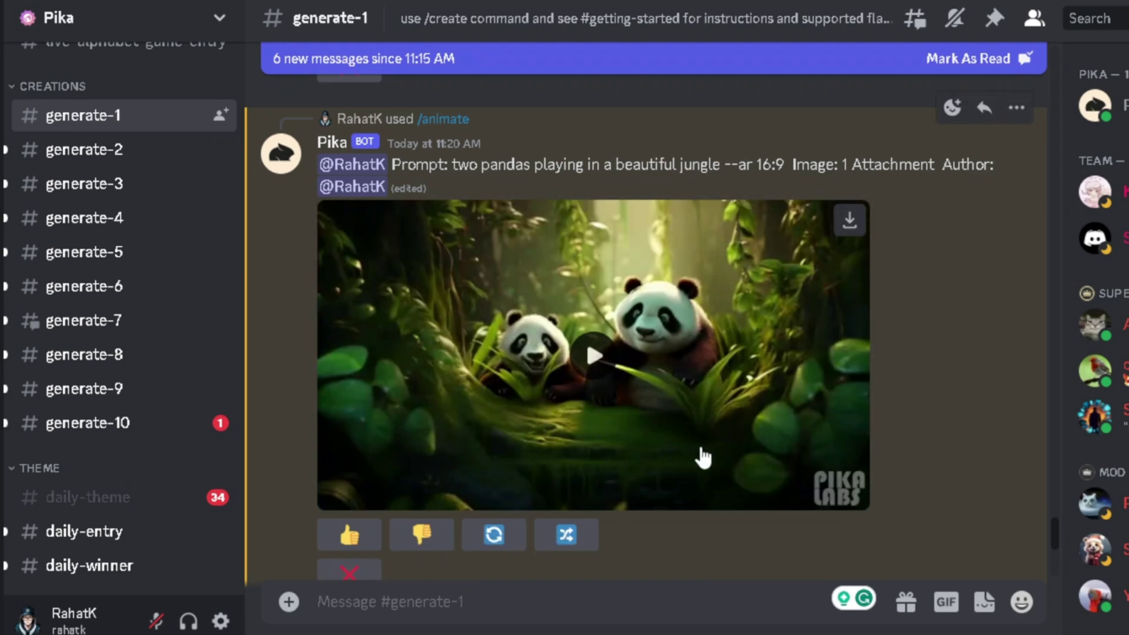
left_click(592, 368)
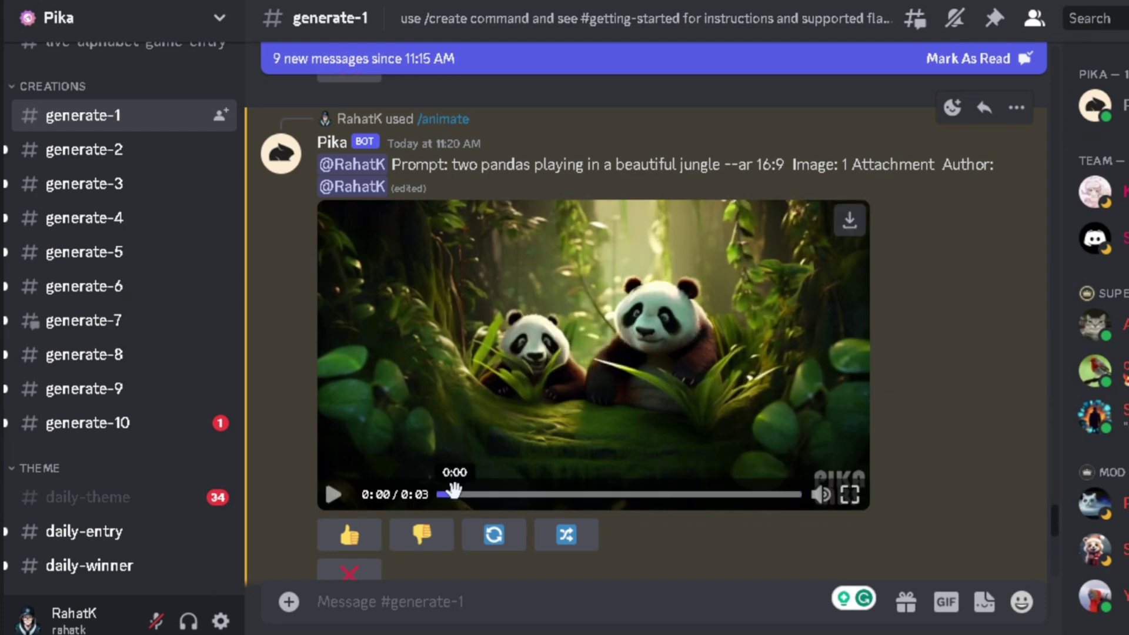
left_click(333, 497)
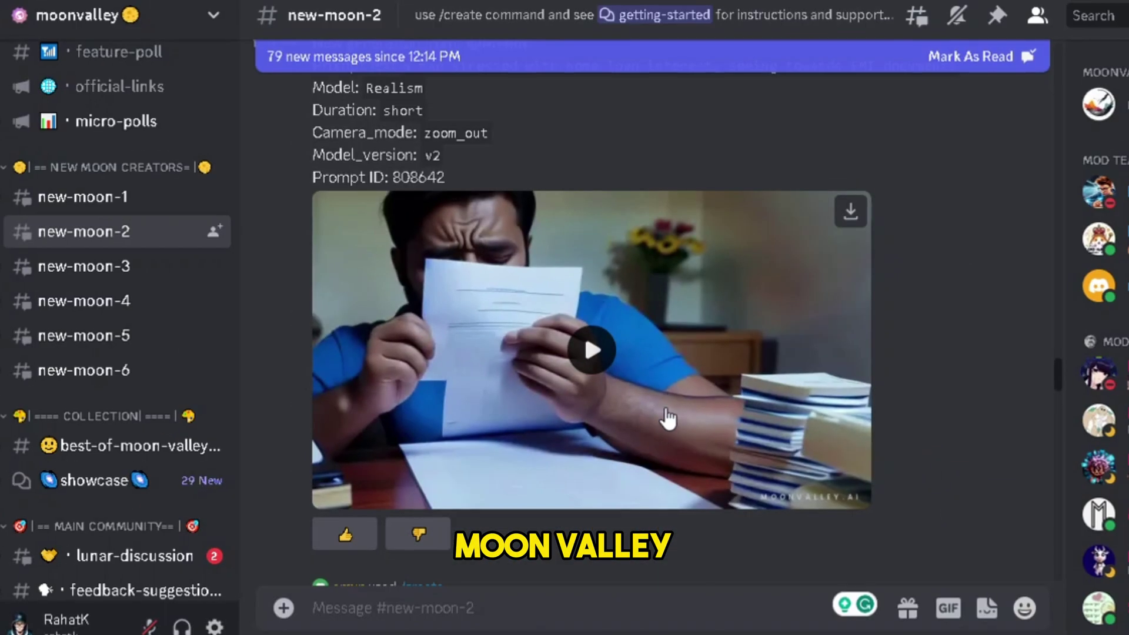
Step: Look through Moonvalley's new-moon-2 channel on Discord, then examine the example videos and their prompts on moonvalley.ai
left_click_drag(1057, 370, 1060, 462)
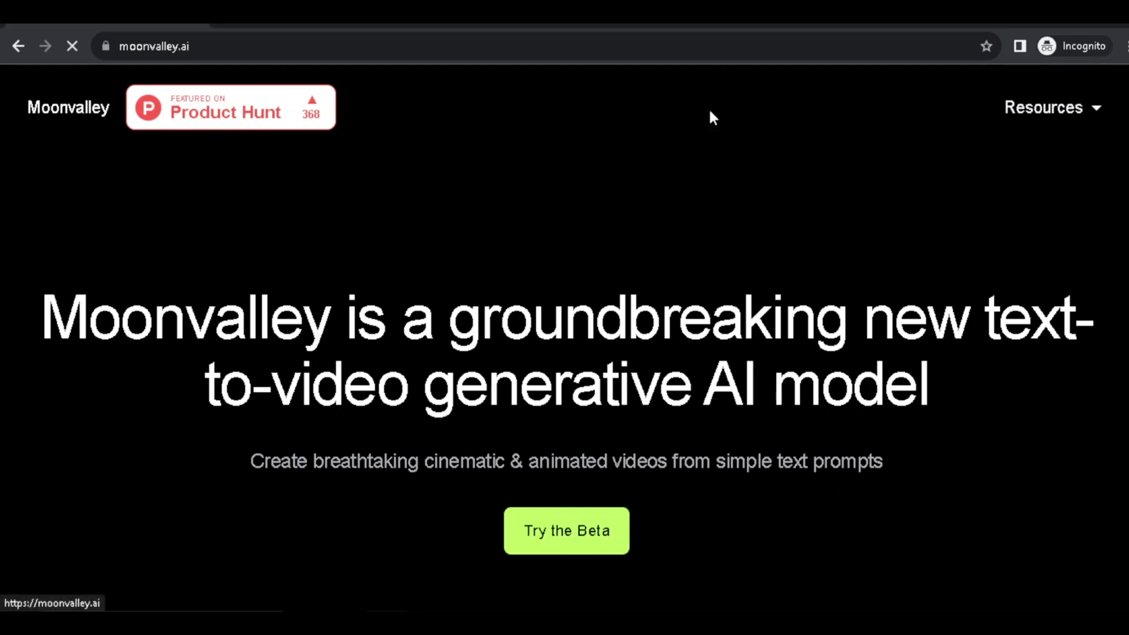
scroll(565, 335, "down", 5)
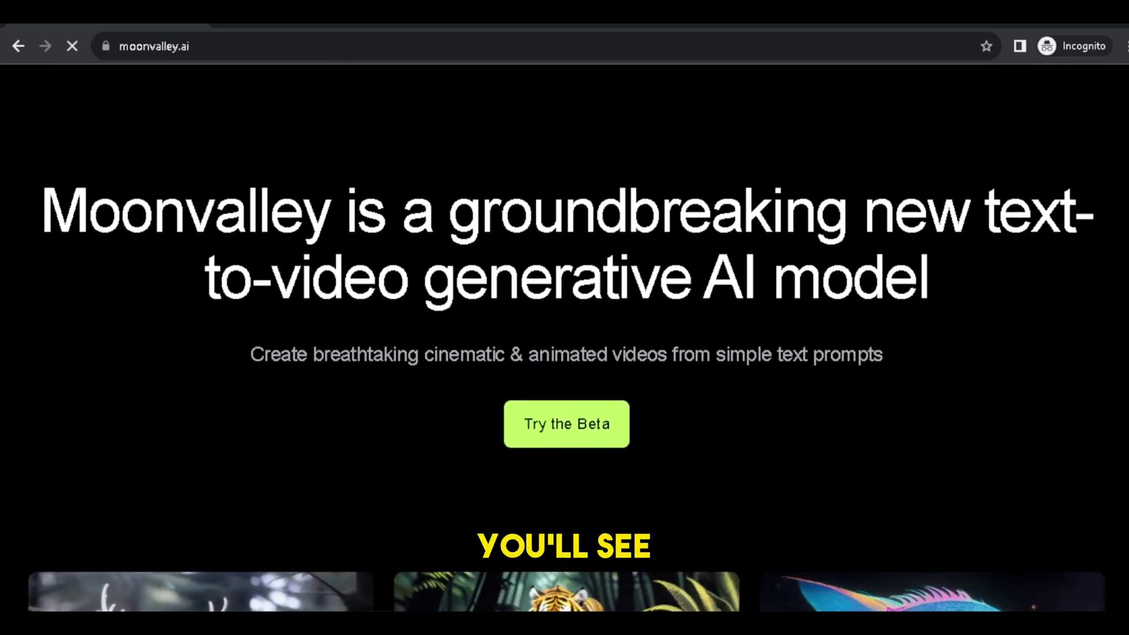
scroll(564, 335, "down", 4)
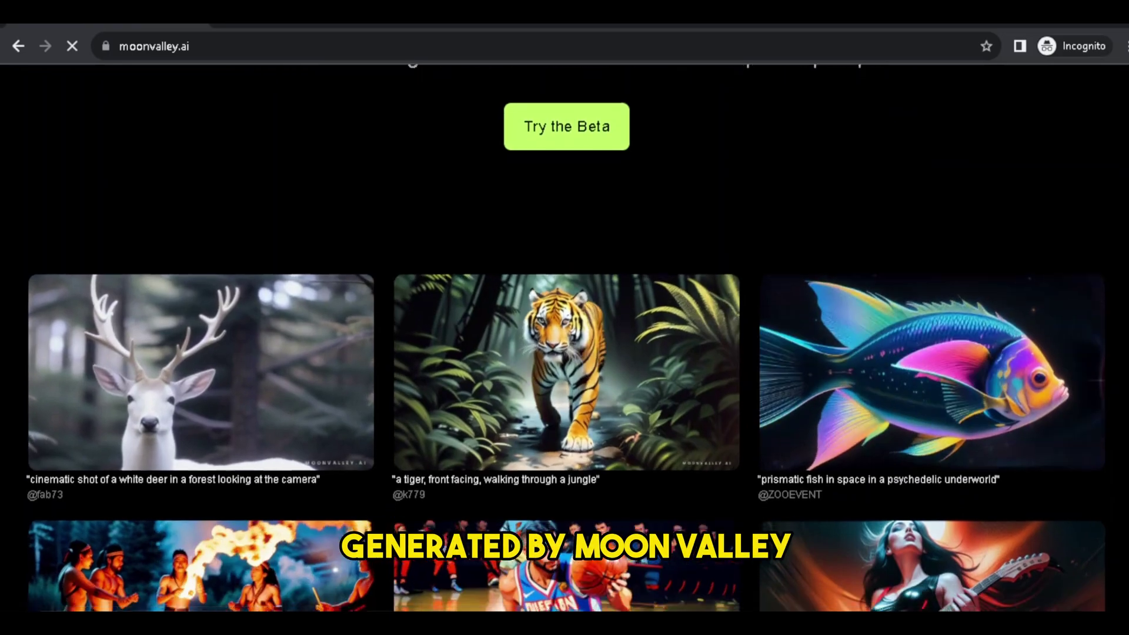
scroll(565, 335, "down", 3)
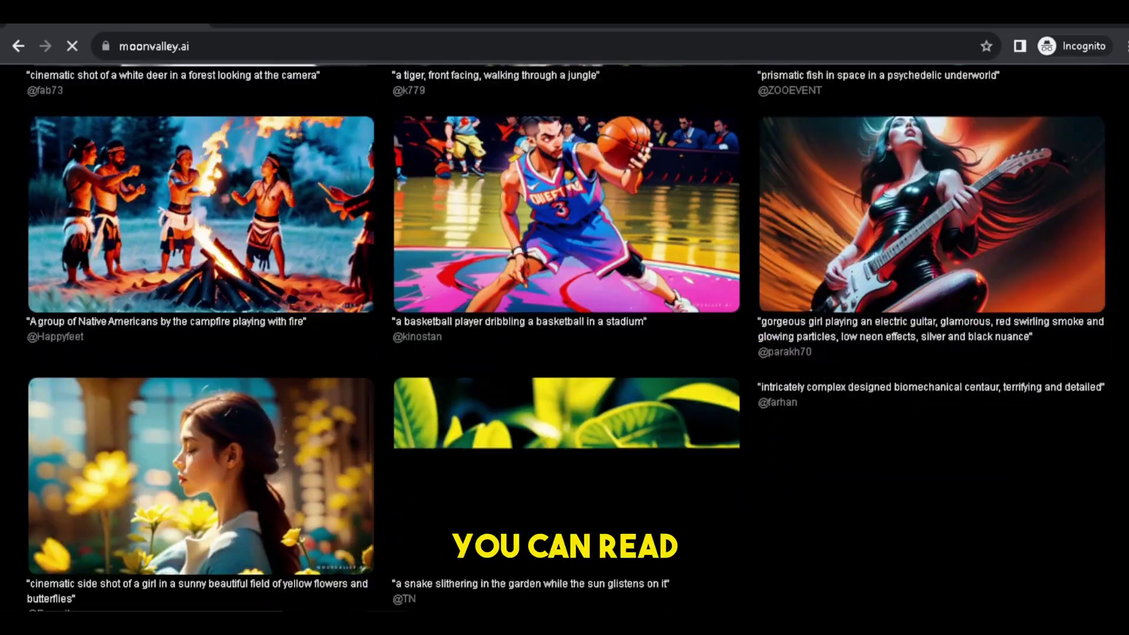
scroll(565, 336, "up", 2)
left_click_drag(469, 409, 626, 408)
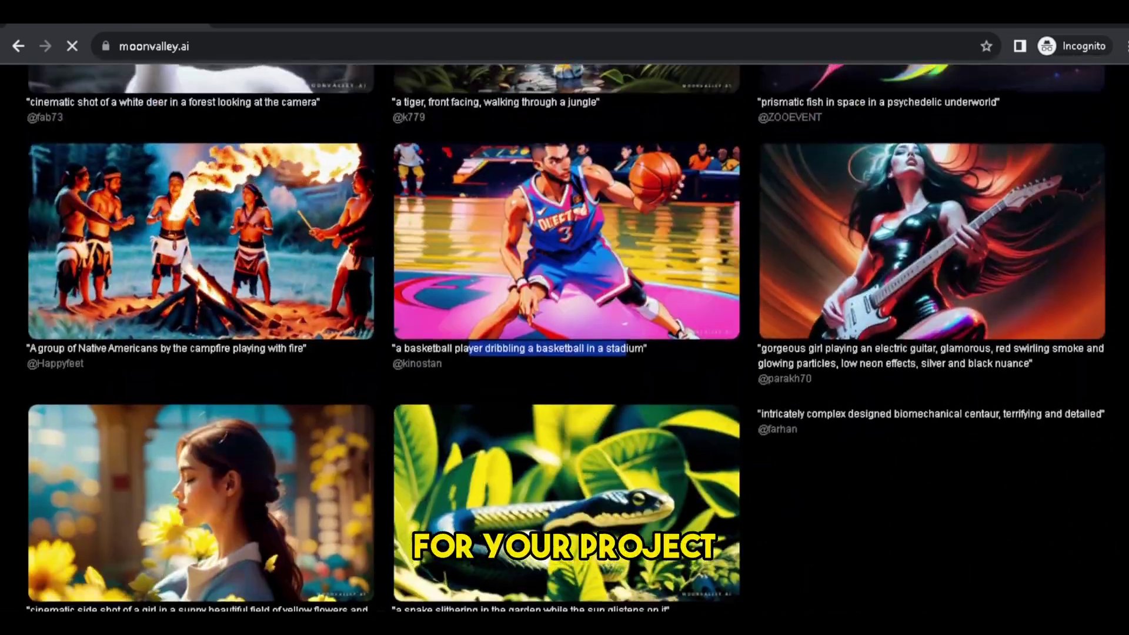
scroll(564, 335, "up", 7)
scroll(564, 335, "up", 3)
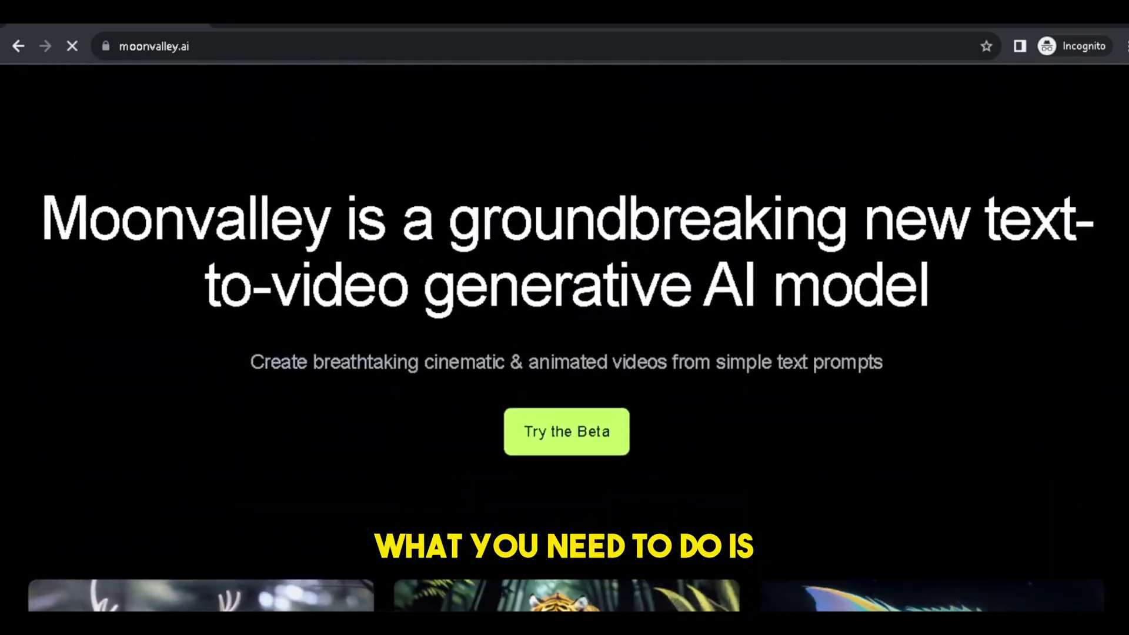
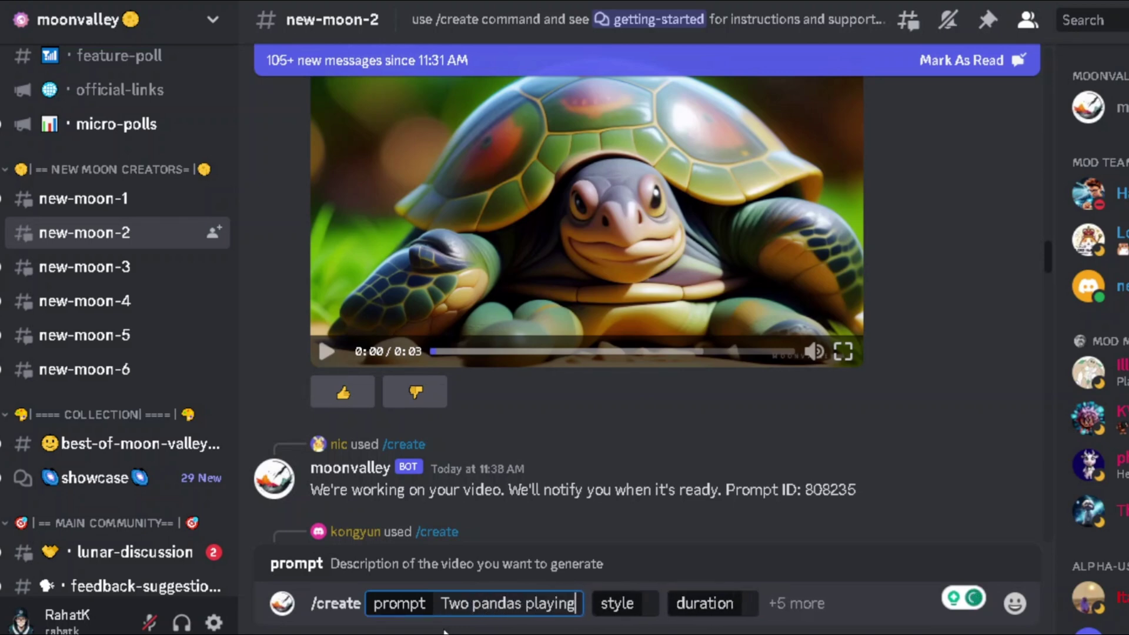
Step: Run Moonvalley's /create command with the prompt "Two pandas playing in a beautiful jungle", style 3D Animation and duration Medium
type("beau")
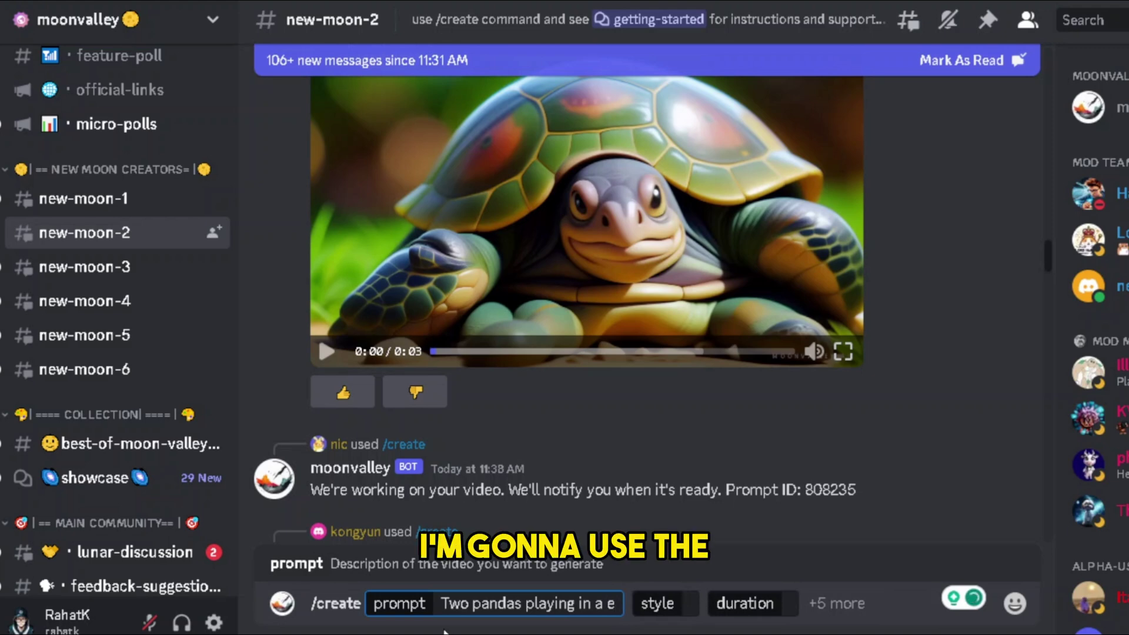
type("tiful jungle")
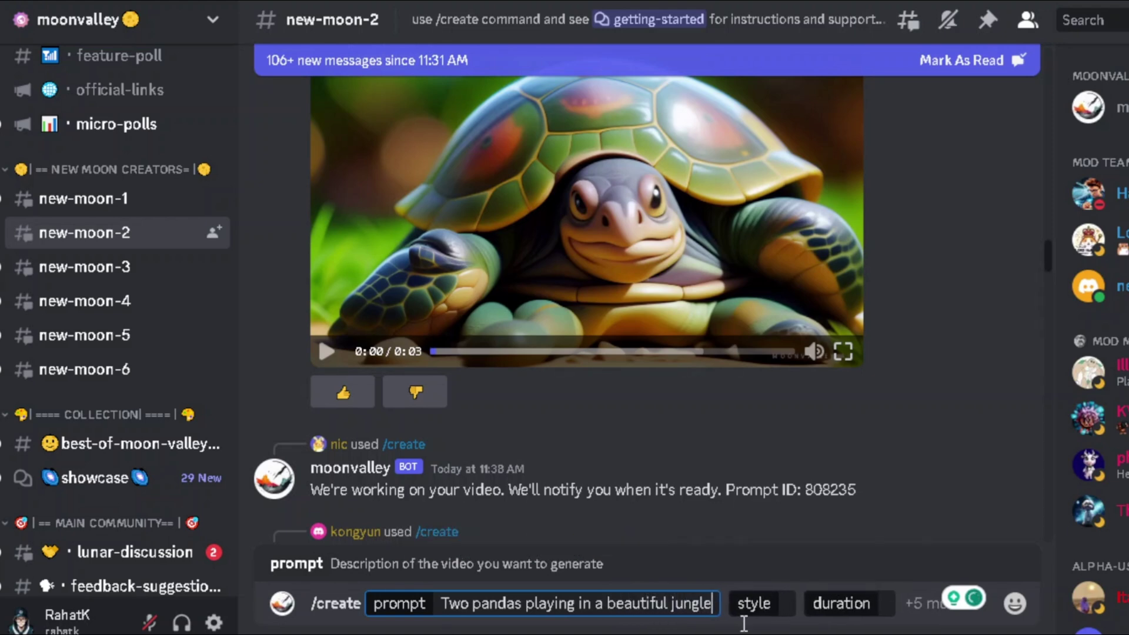
left_click(788, 603)
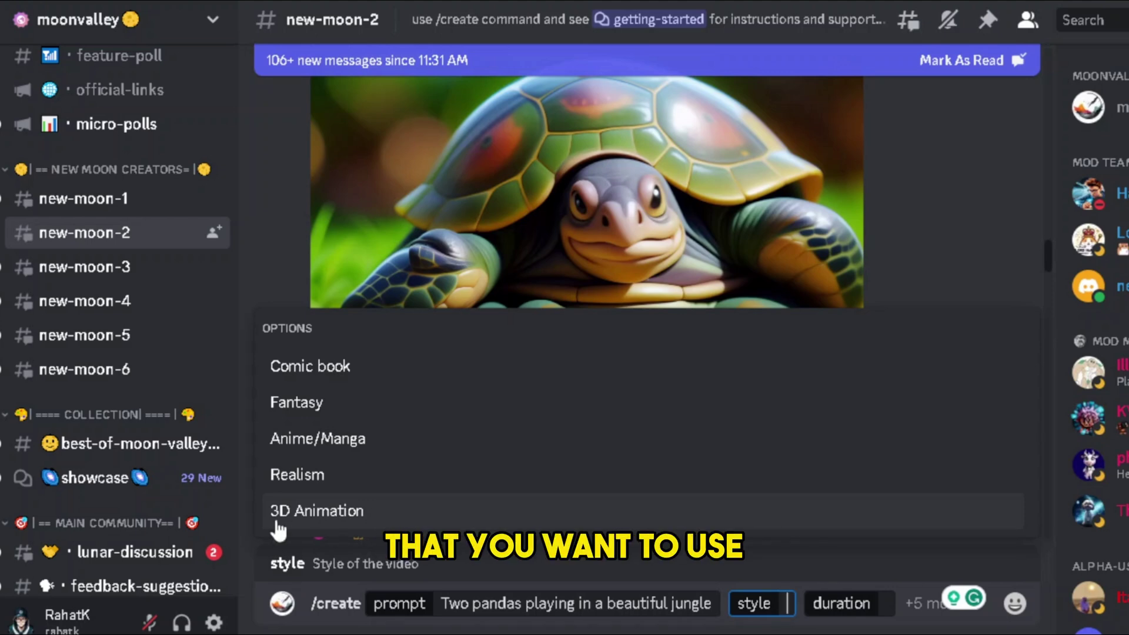
left_click(327, 511)
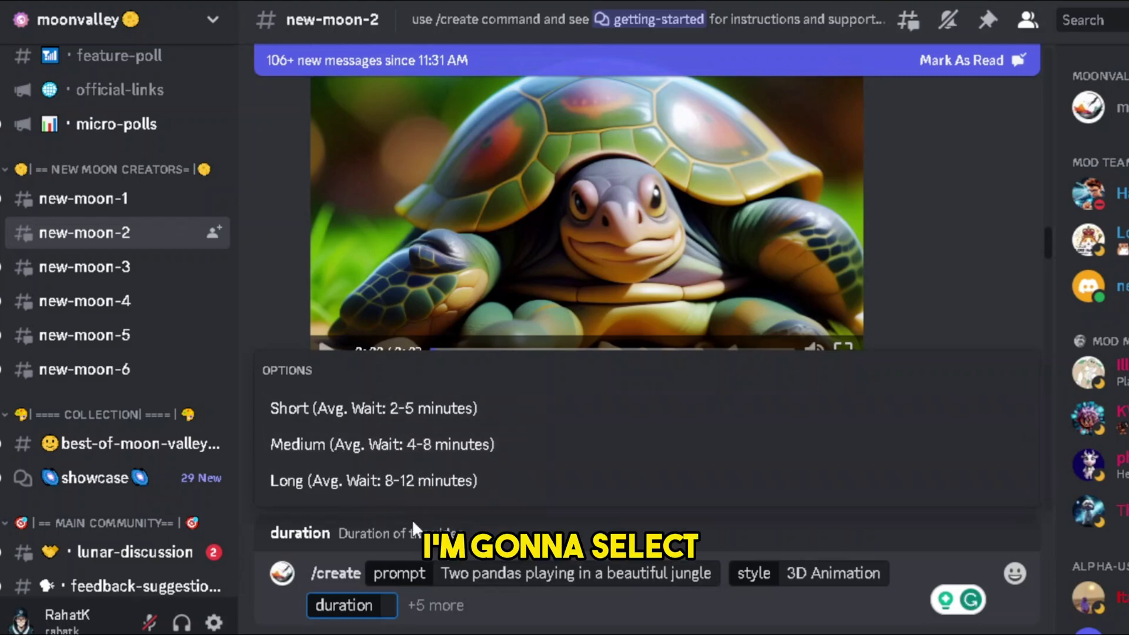
left_click(374, 445)
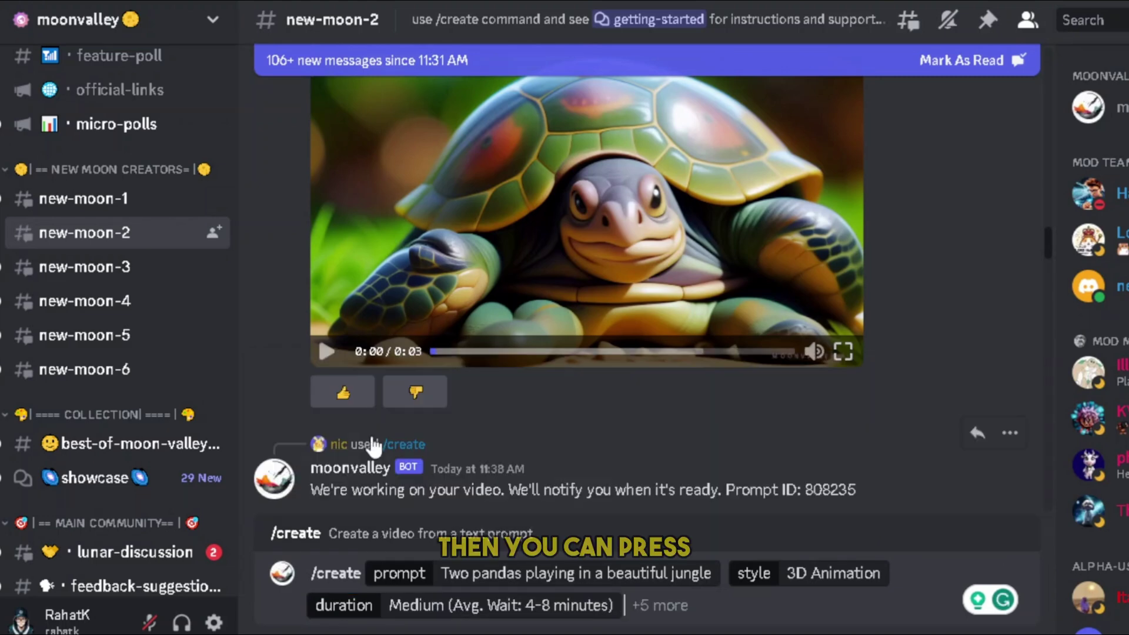
key("Return")
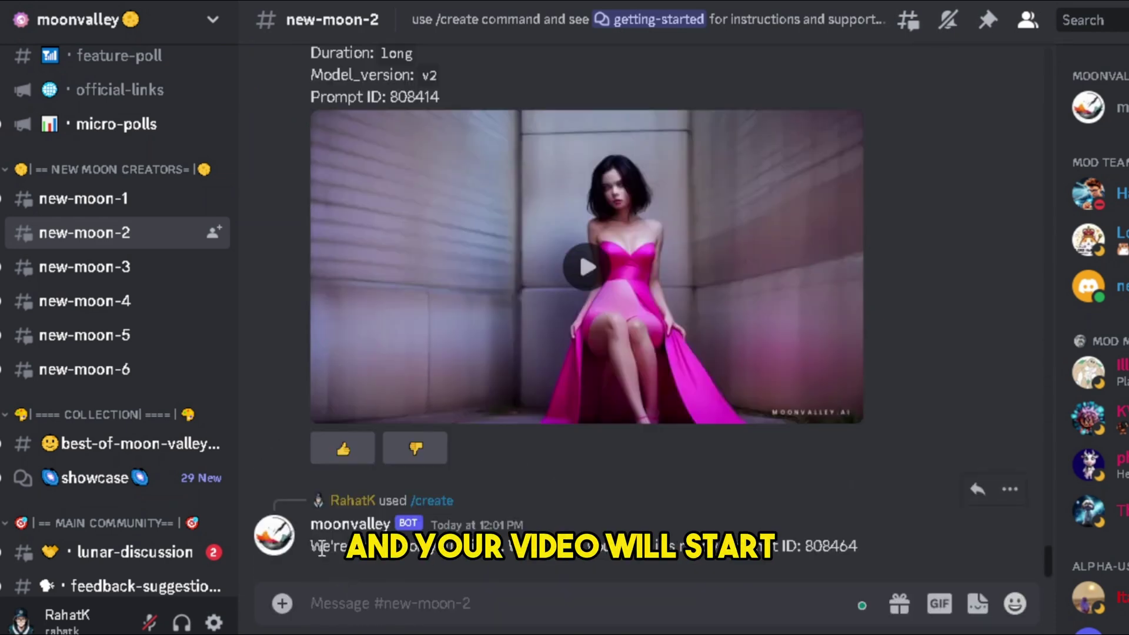
Step: Check the Moonvalley bot's status message and examine the generated panda video
left_click_drag(646, 547, 719, 547)
left_click(797, 552)
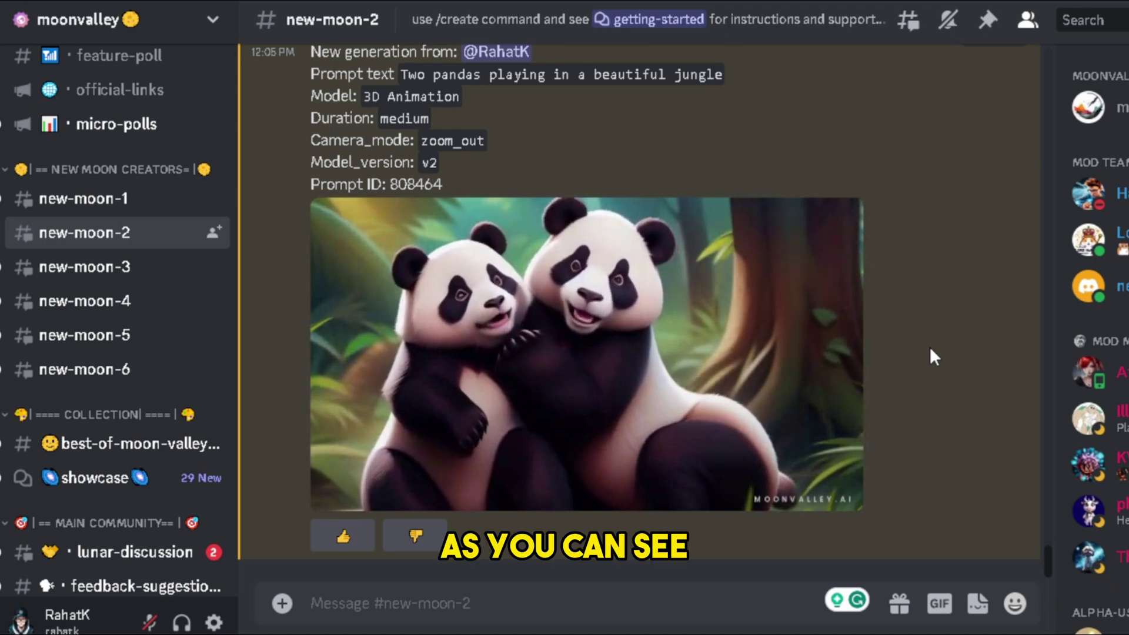
left_click_drag(459, 496, 417, 497)
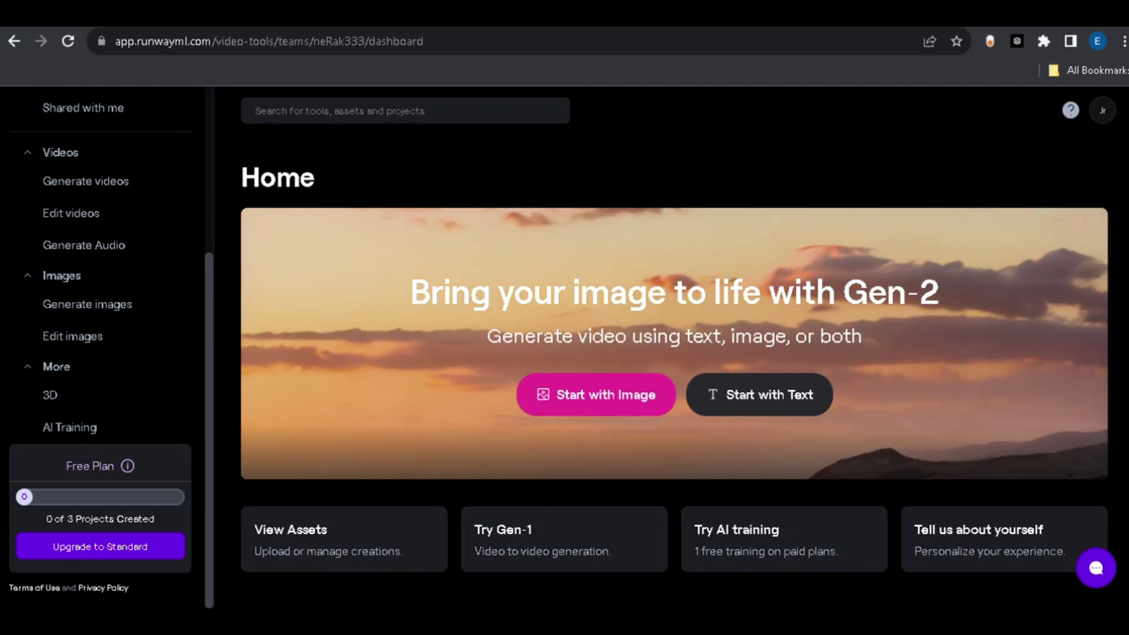
Step: Switch to the Runway dashboard and examine its popular AI tools, tutorials and Discover and Remix gallery
scroll(674, 353, "down", 2)
scroll(674, 370, "down", 10)
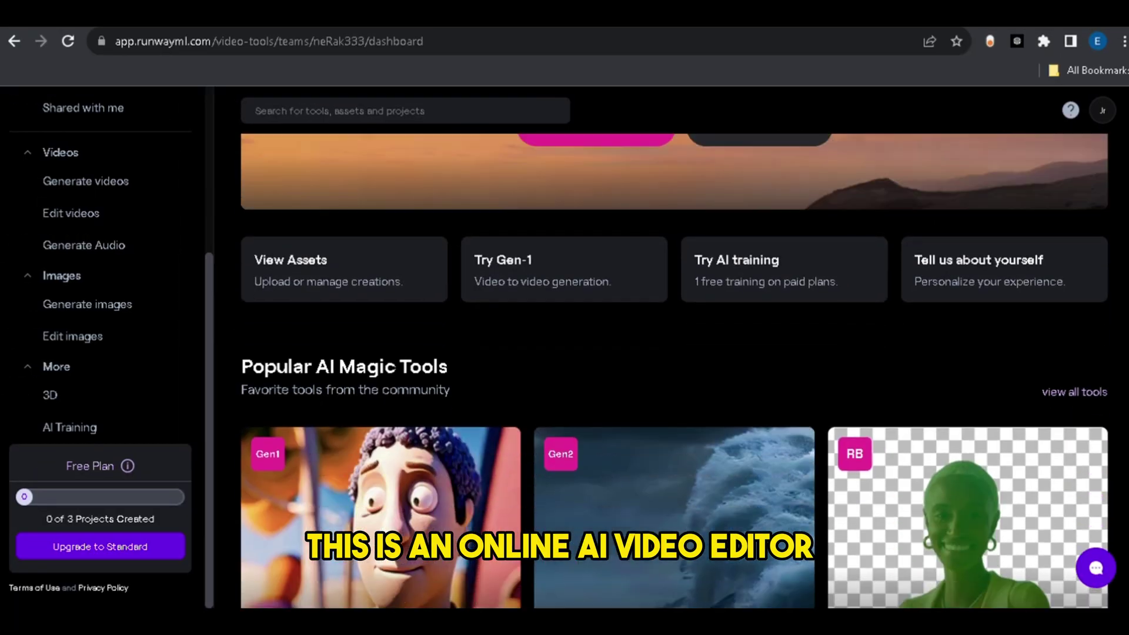
scroll(673, 371, "down", 13)
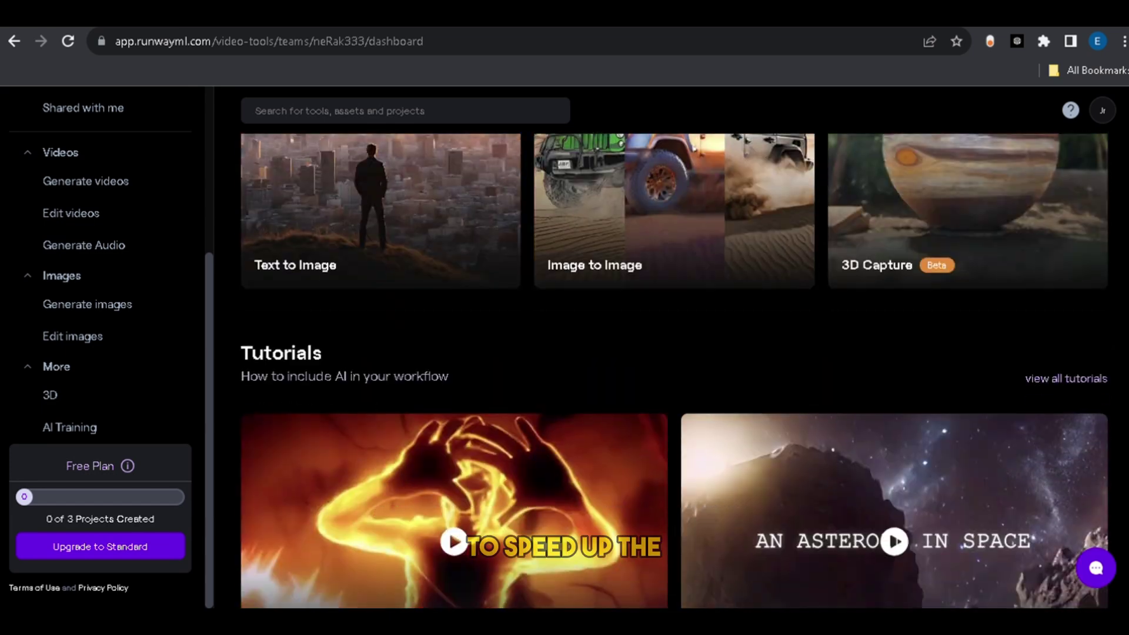
scroll(673, 370, "down", 11)
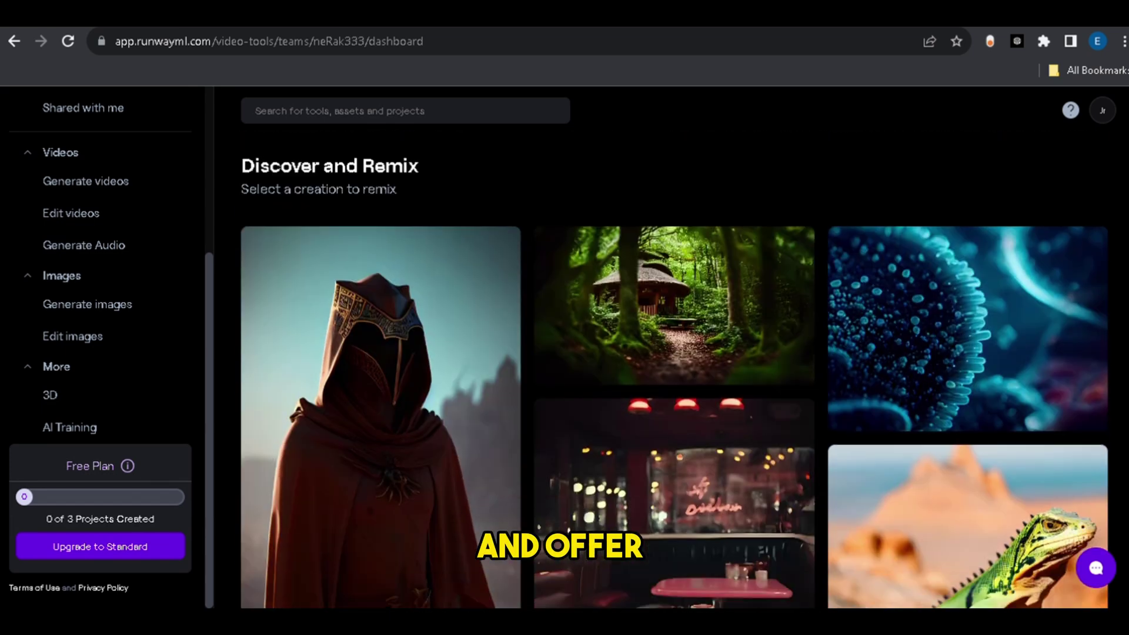
scroll(675, 343, "down", 4)
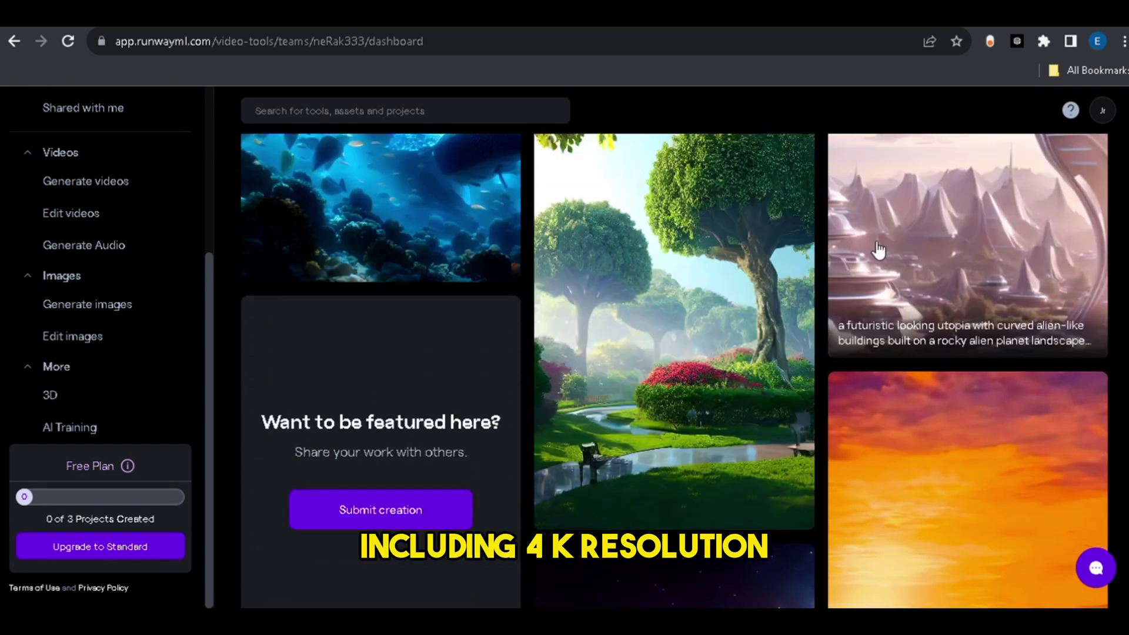
scroll(852, 282, "down", 4)
scroll(740, 339, "down", 4)
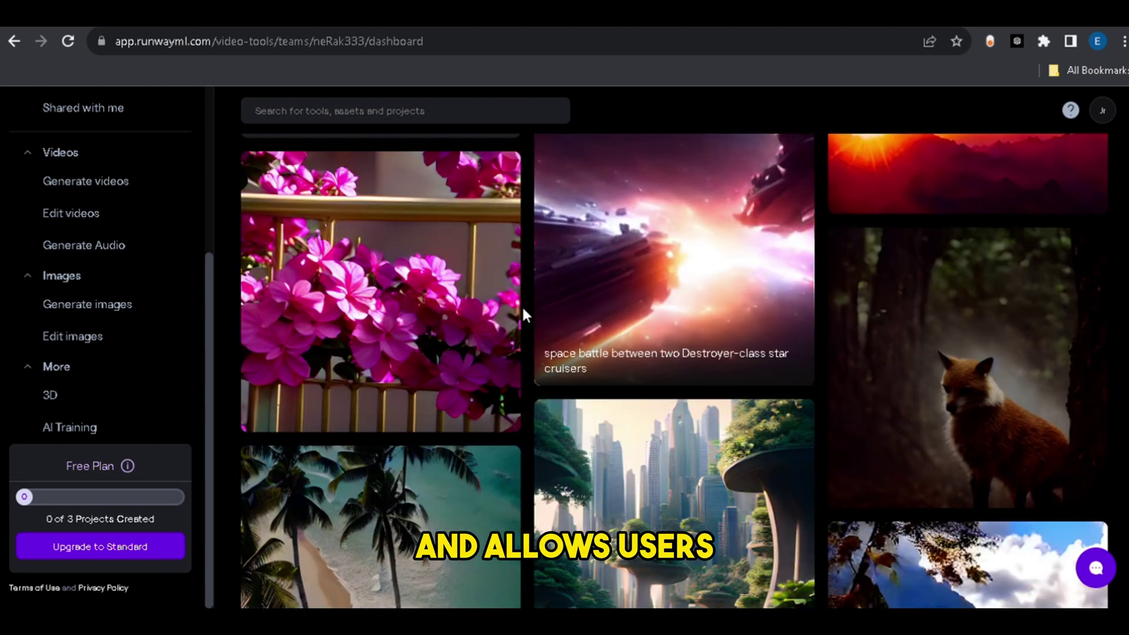
scroll(682, 309, "down", 4)
scroll(679, 309, "down", 7)
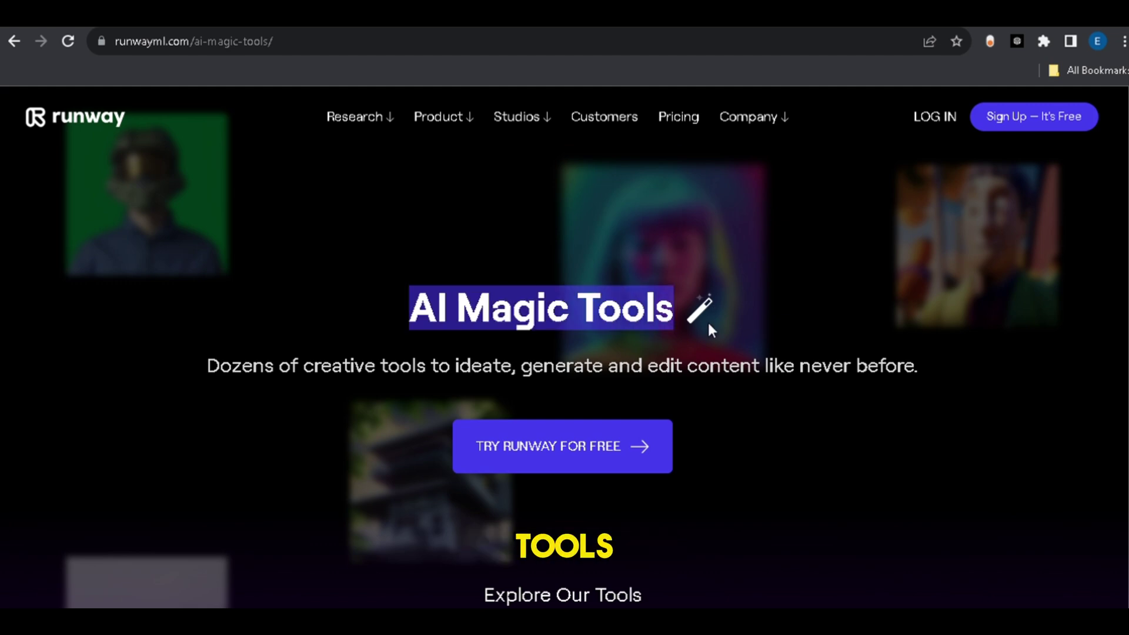
Step: Examine the full list of AI Magic Tools on Runway's website, from Gen-2 through to Green Screen
scroll(720, 323, "down", 2)
scroll(565, 376, "down", 7)
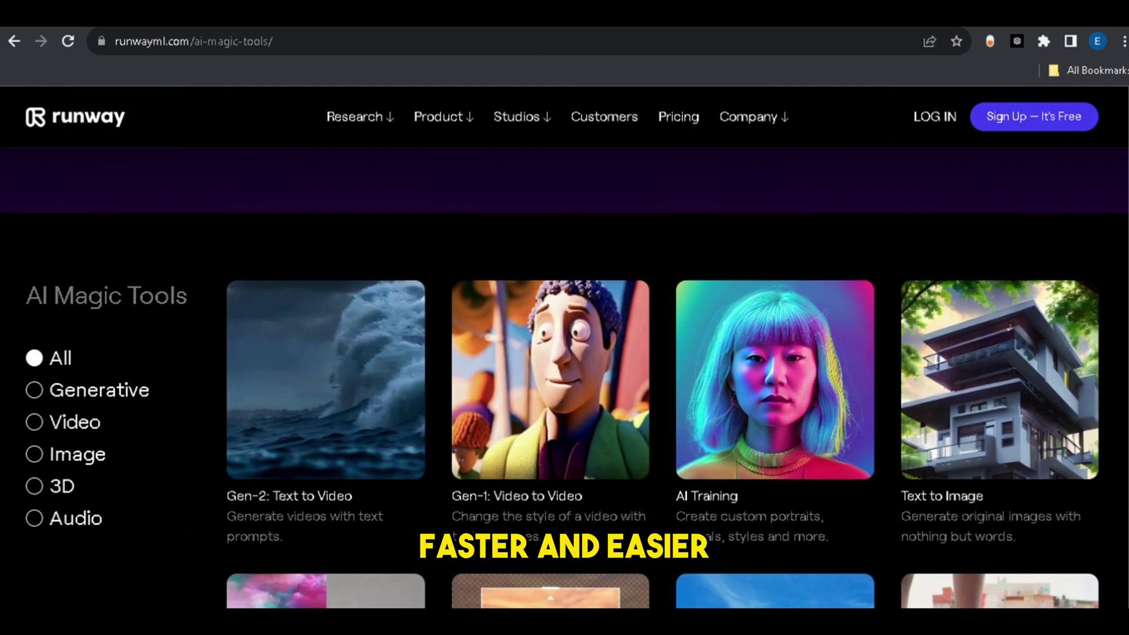
scroll(564, 376, "down", 2)
scroll(564, 377, "down", 4)
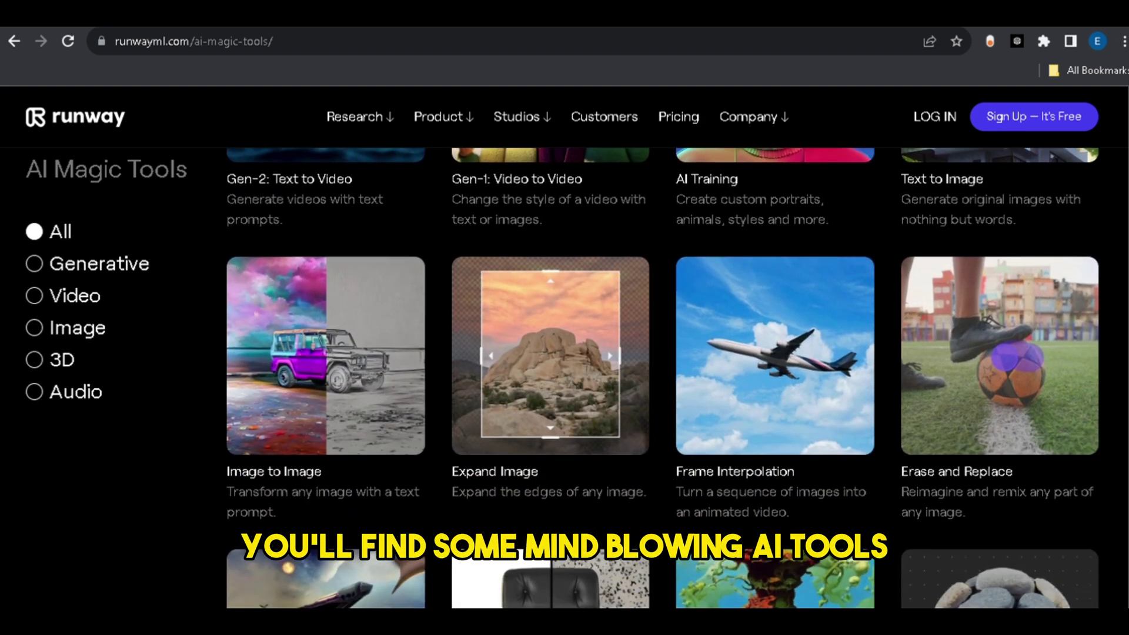
scroll(565, 376, "down", 5)
scroll(565, 376, "down", 7)
scroll(564, 376, "down", 6)
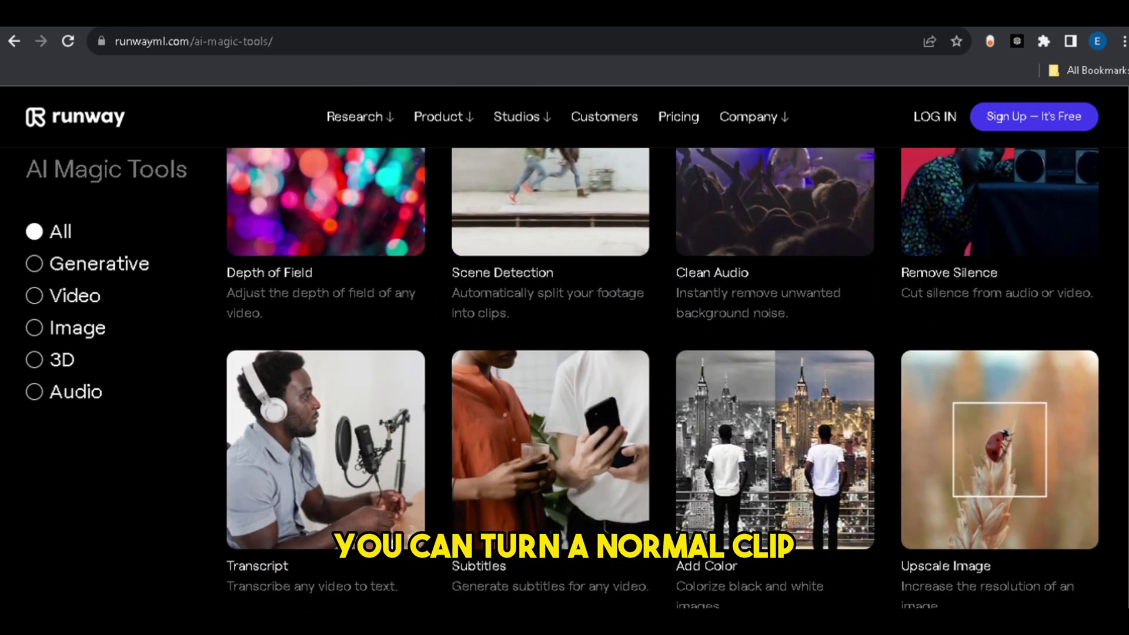
scroll(565, 377, "down", 4)
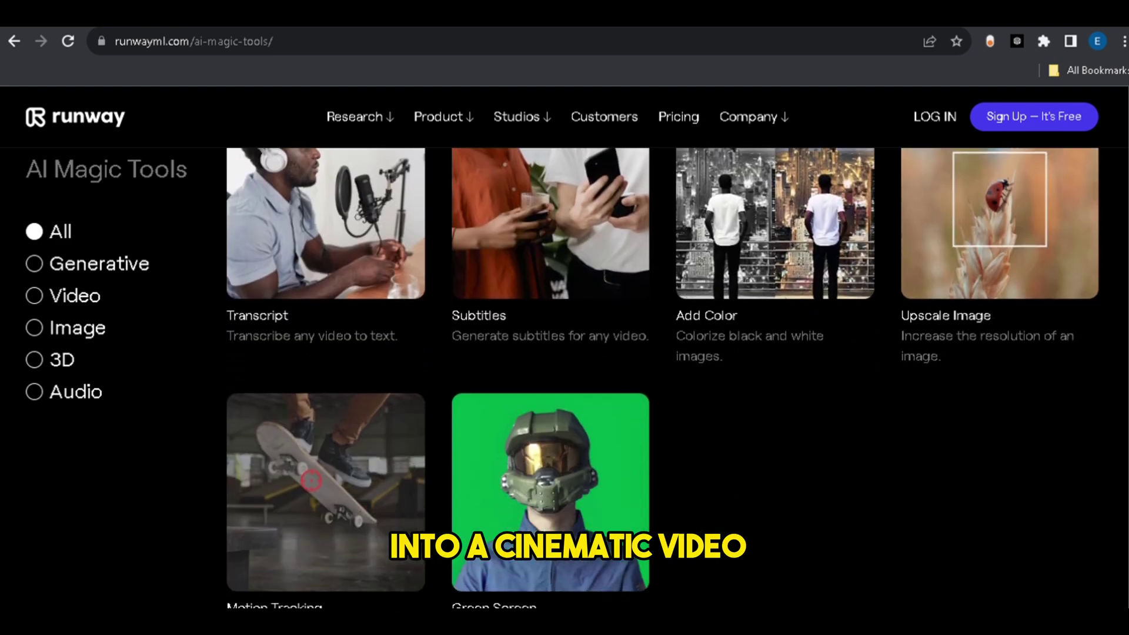
scroll(1119, 409, "up", 2)
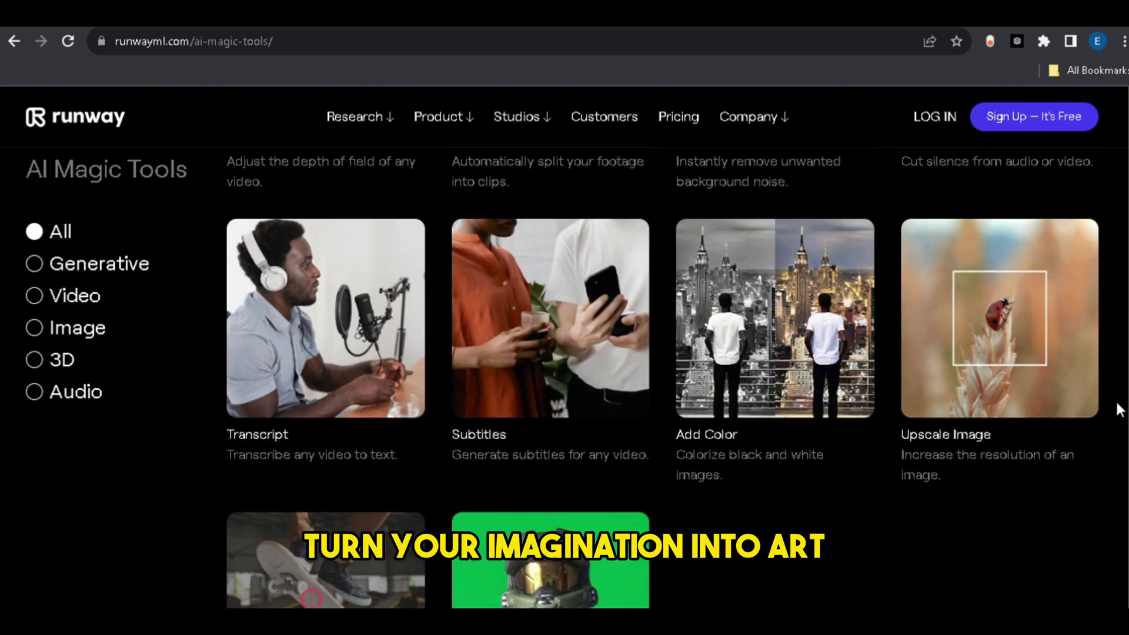
Step: Filter the AI Magic Tools by the Video, Generative, Image, 3D and Audio categories in turn
left_click(78, 304)
left_click(96, 276)
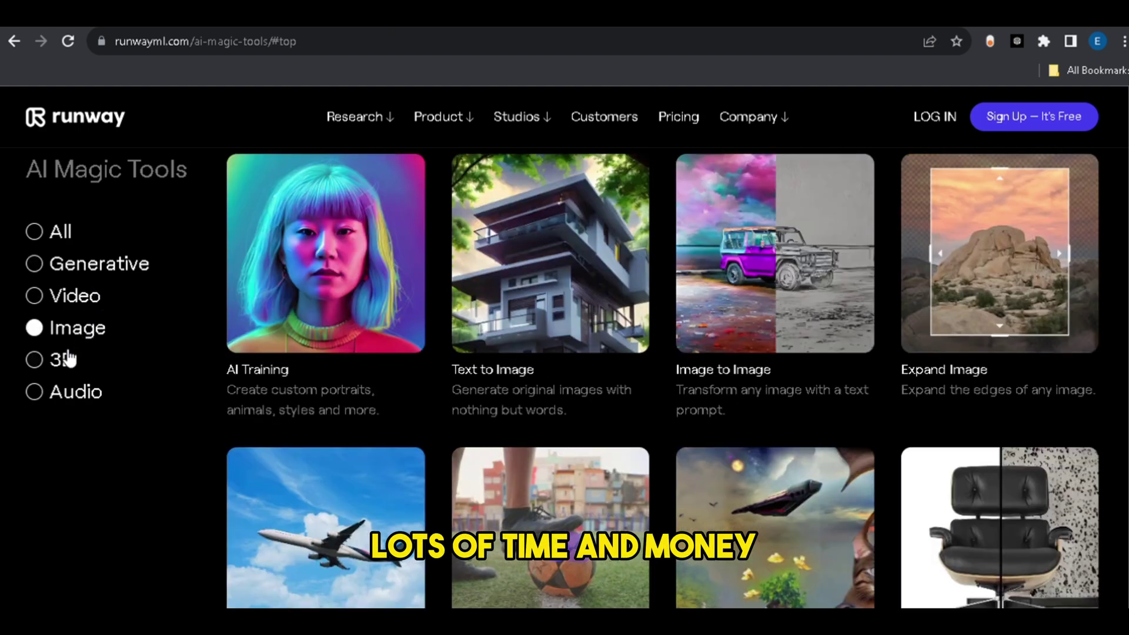
left_click(64, 360)
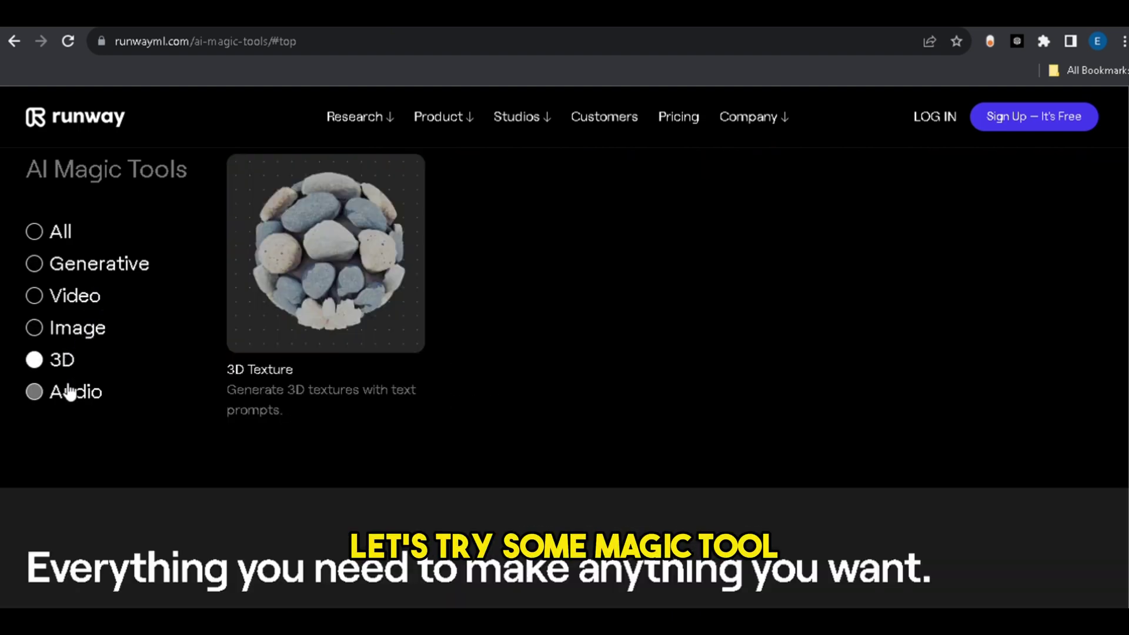
left_click(70, 392)
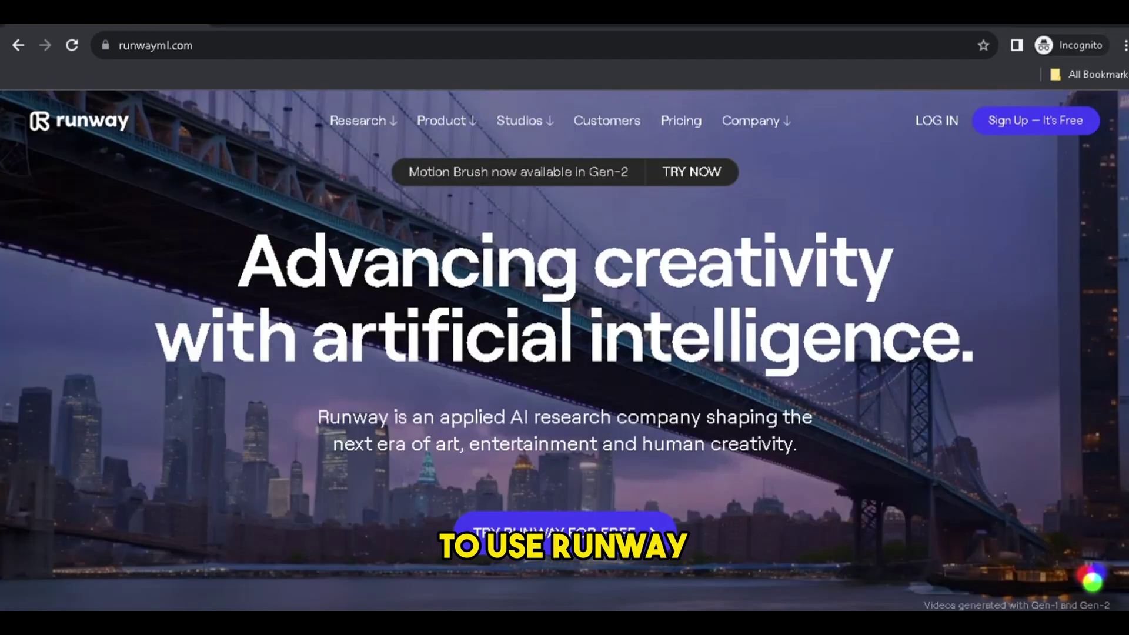
Step: Sign up for a free Runway account from runwayml.com using the Google sign-up option
scroll(564, 352, "down", 15)
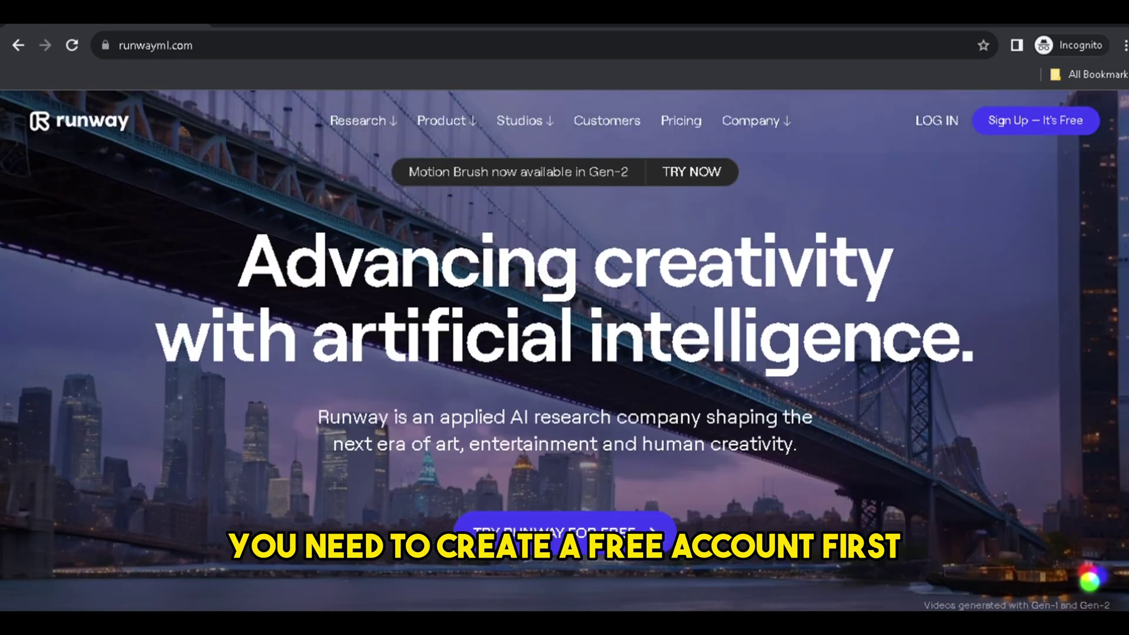
left_click(1033, 126)
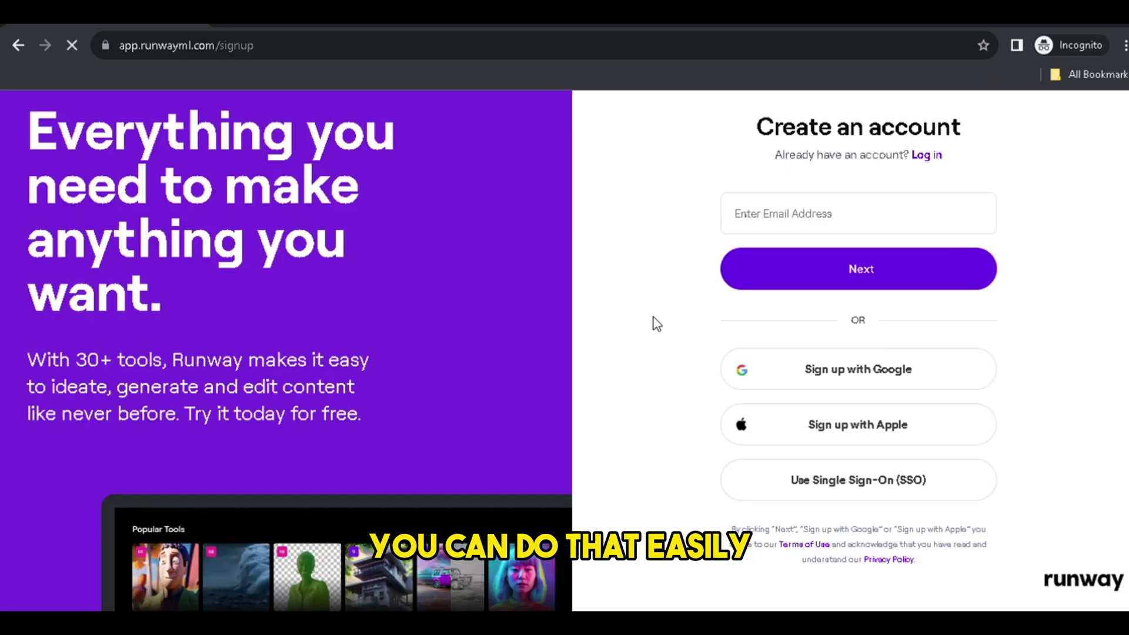
left_click(814, 371)
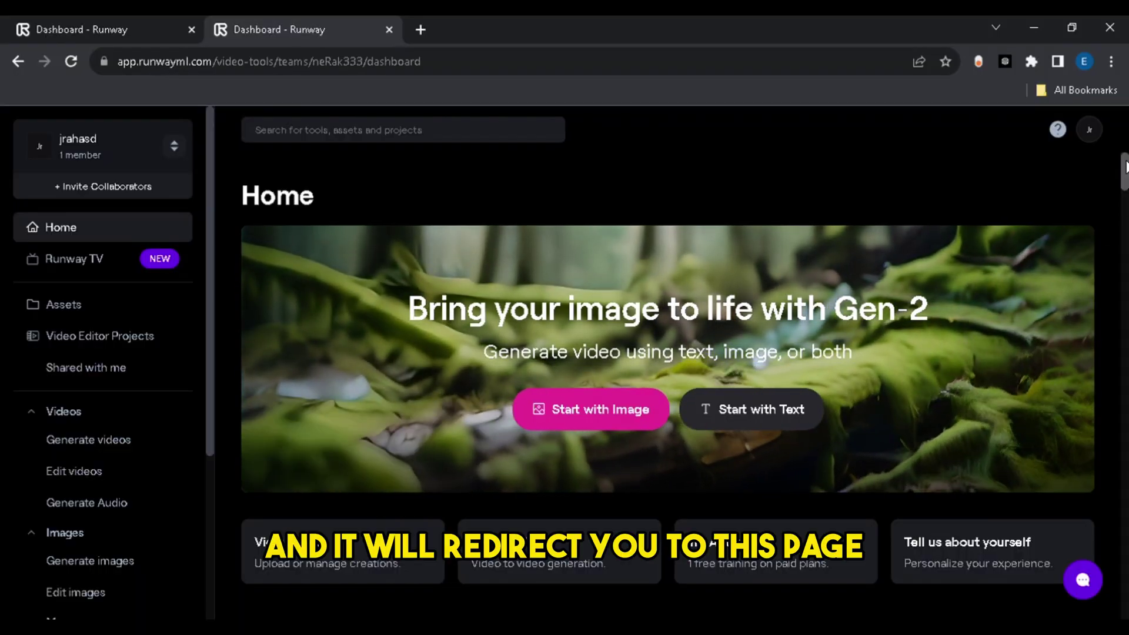
Step: Browse the popular AI Magic Tools and the tutorials on the new account's home page
scroll(1124, 167, "down", 7)
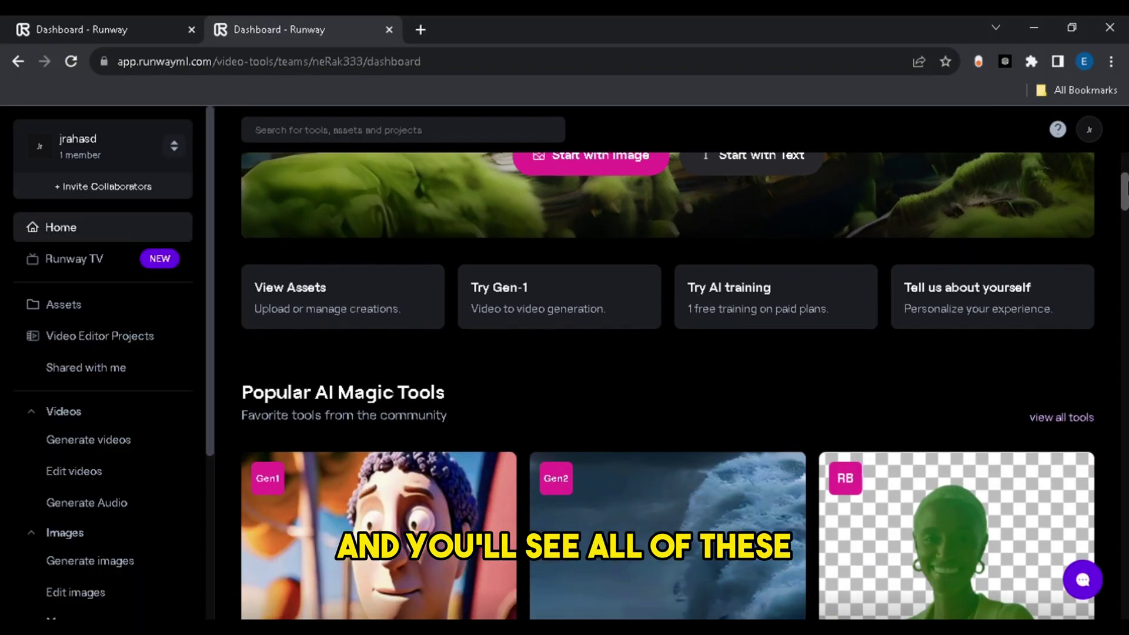
scroll(667, 390, "down", 1)
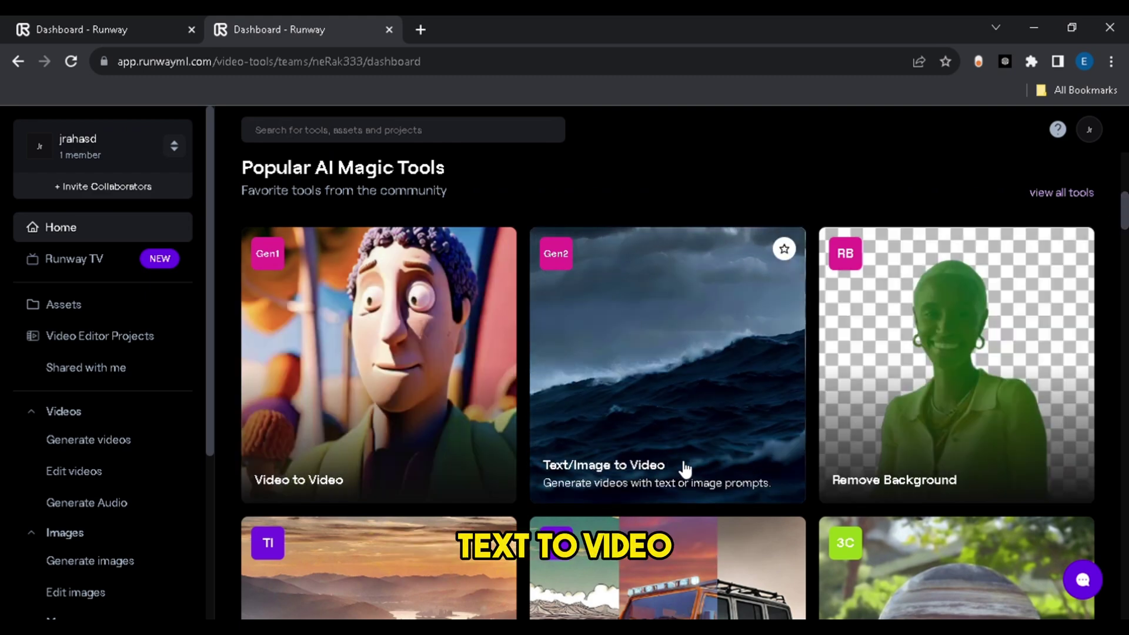
scroll(661, 467, "down", 6)
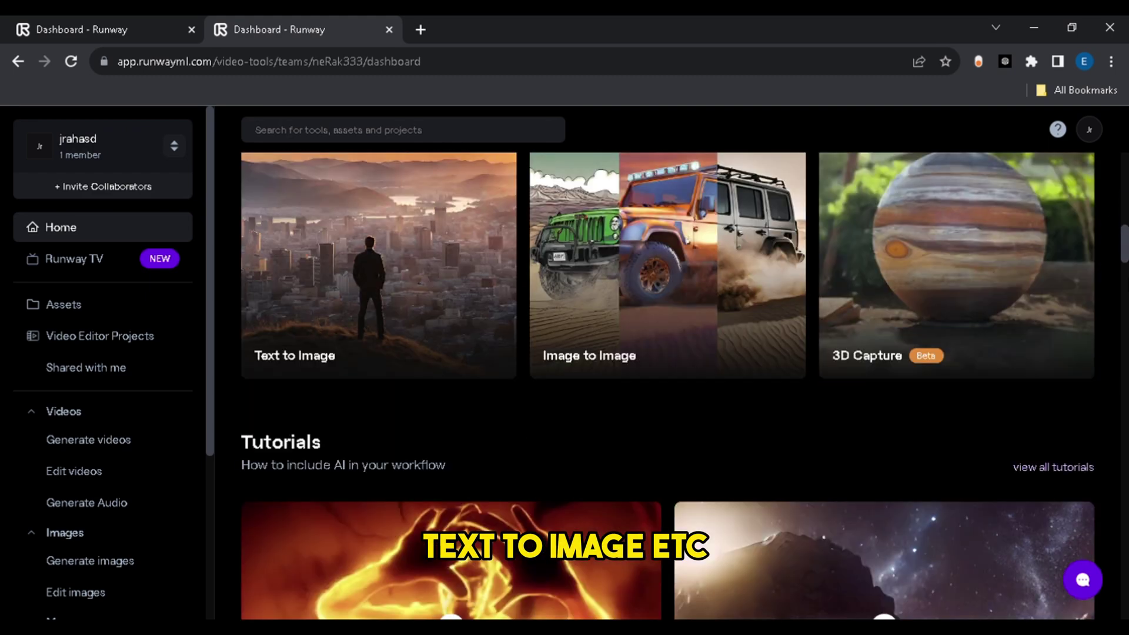
scroll(592, 373, "up", 1)
scroll(1068, 348, "down", 2)
scroll(1069, 348, "up", 8)
scroll(1072, 206, "down", 1)
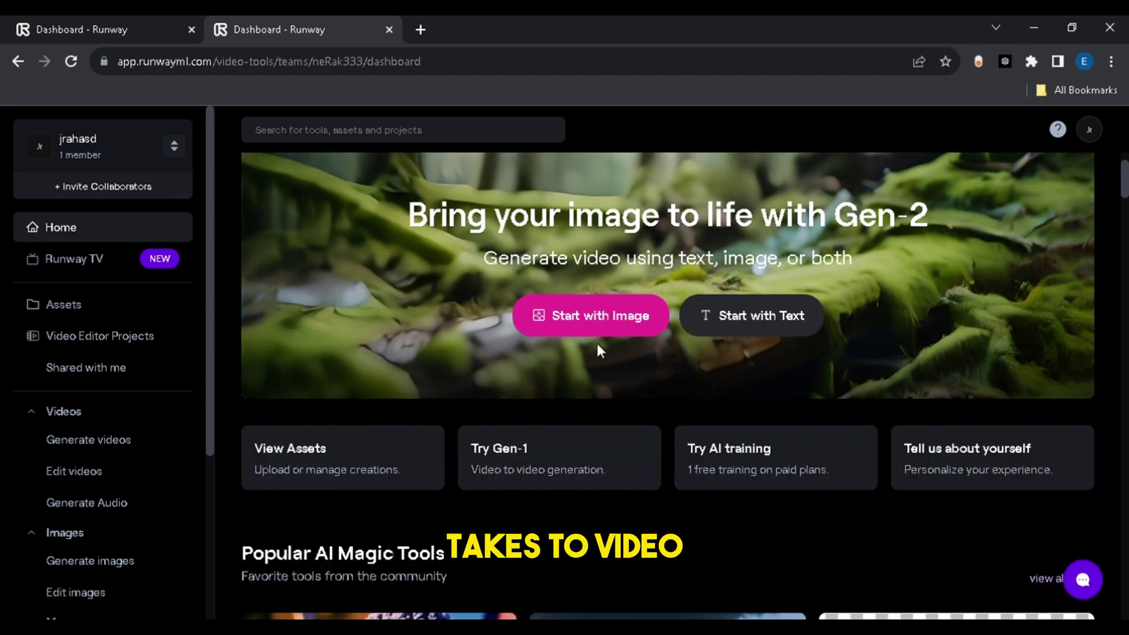
Step: Start a Gen-2 video from text with the prompt "Two pandas playing in a beautiful jungle"
left_click(722, 322)
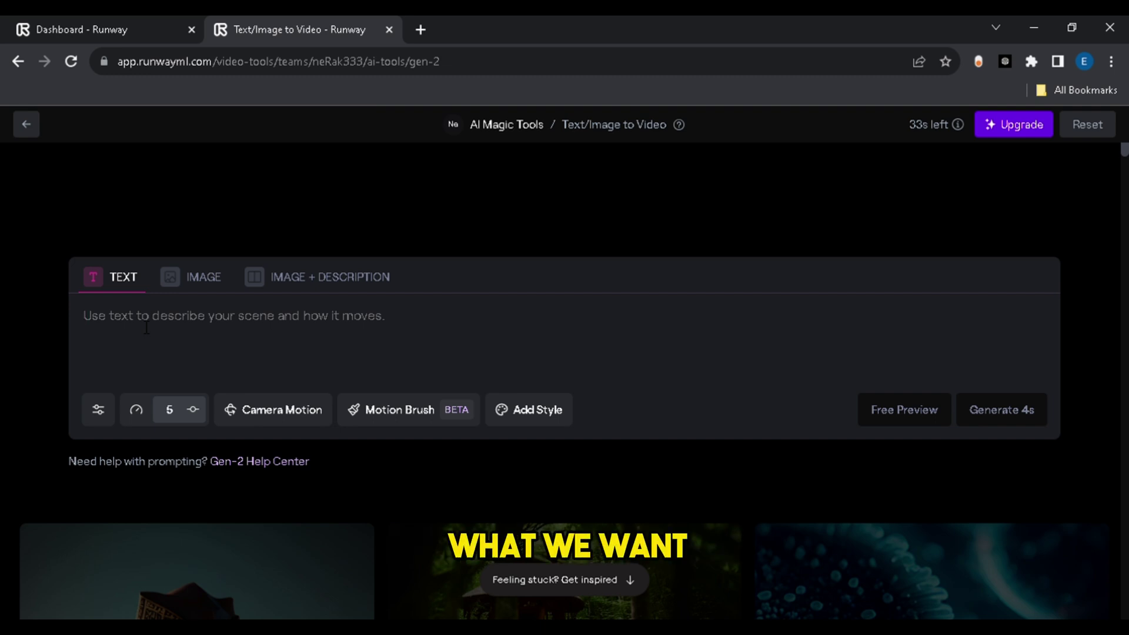
type("Two pan")
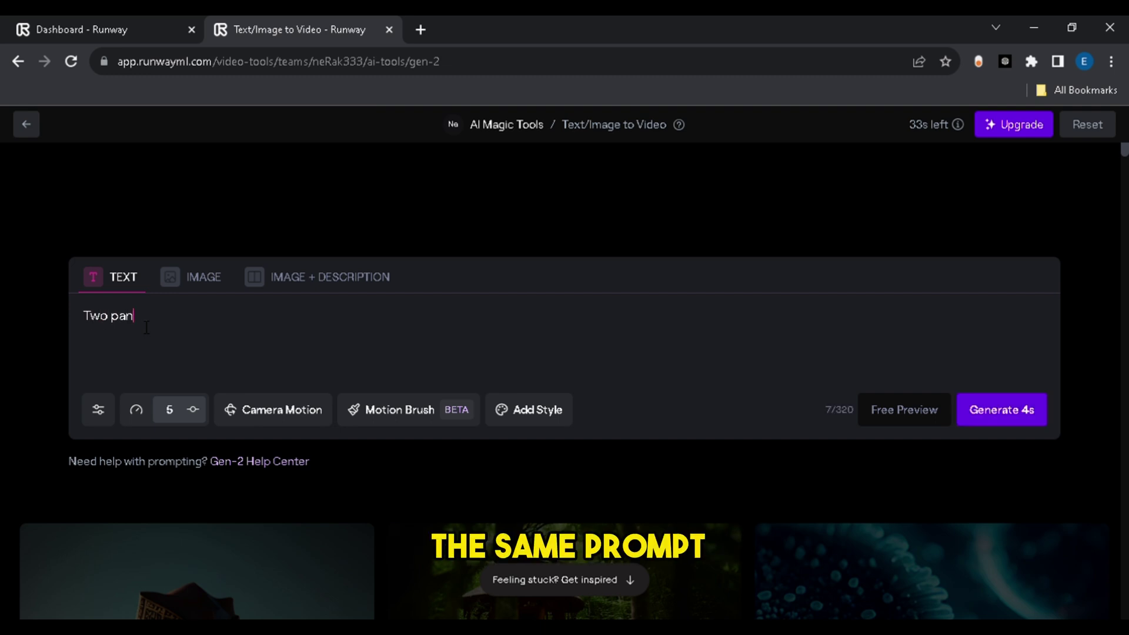
type("das playing in a beautiful jungle")
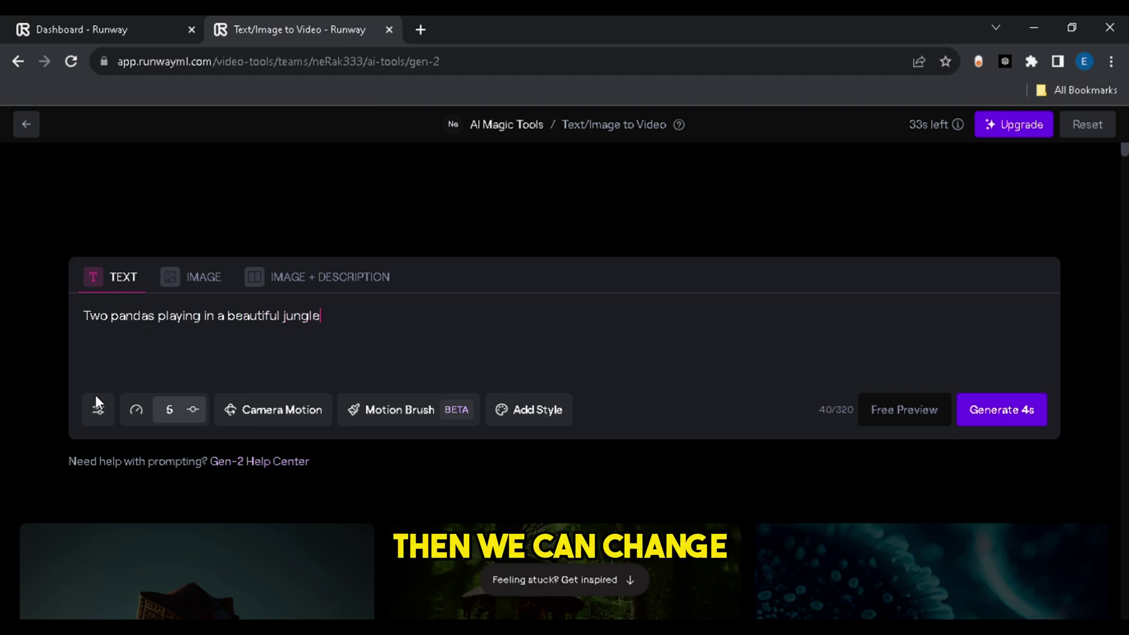
Step: Examine the Camera Motion, General Motion and general video settings for the panda prompt
left_click(248, 412)
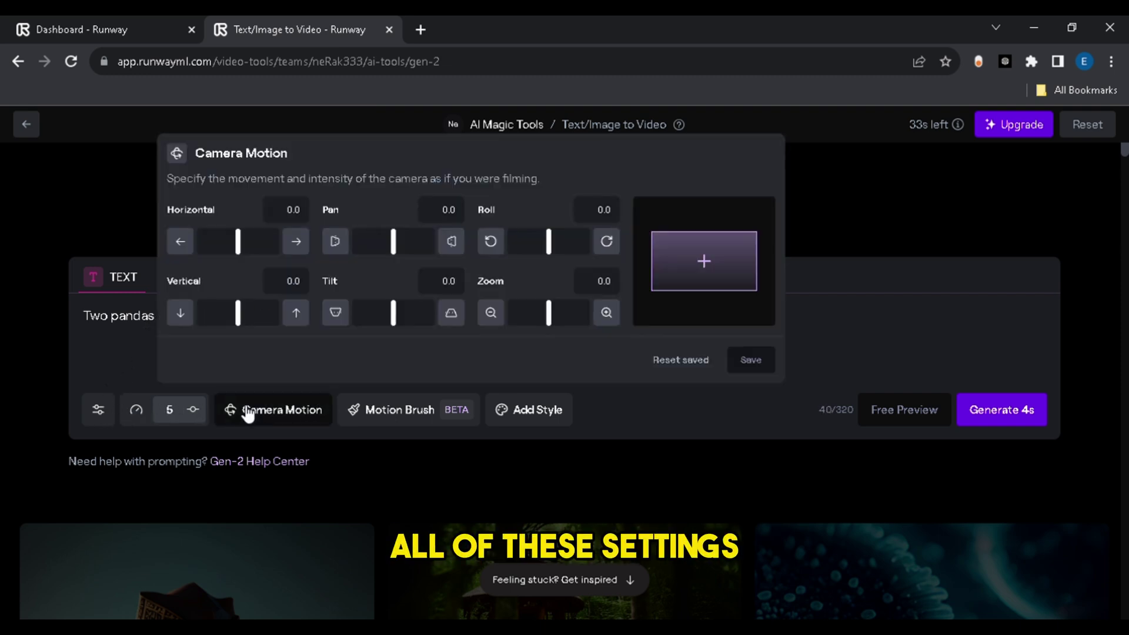
left_click(188, 419)
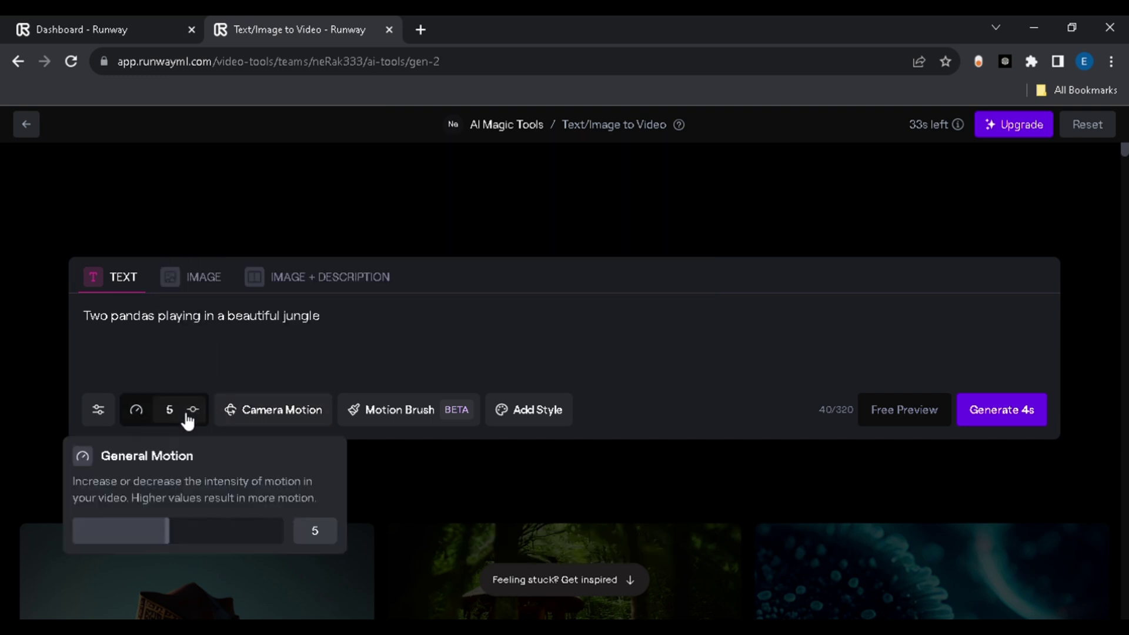
left_click(98, 411)
left_click(114, 416)
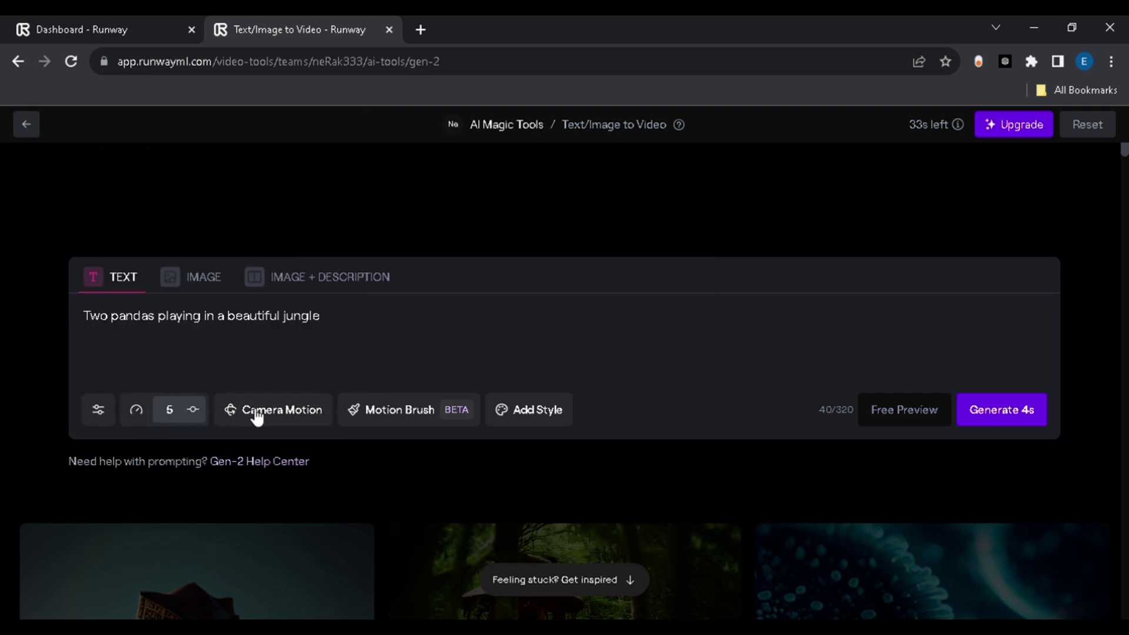
Step: Choose the 3D Cartoon style from the style presets, generate the 4-second panda video and play it
left_click(519, 411)
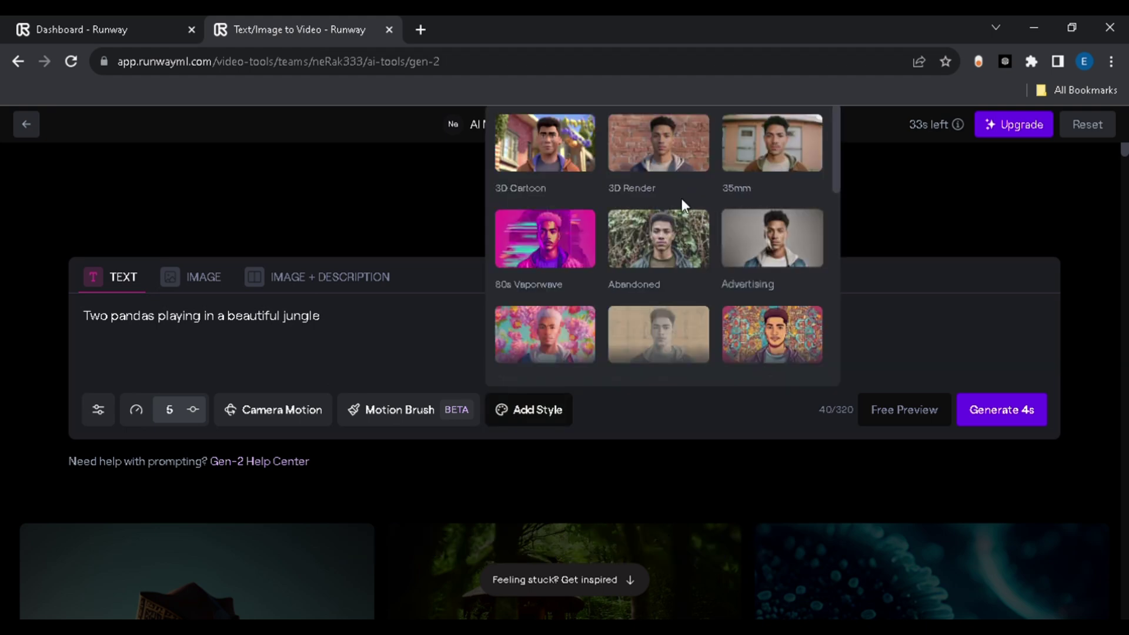
scroll(620, 217, "down", 5)
scroll(633, 288, "up", 5)
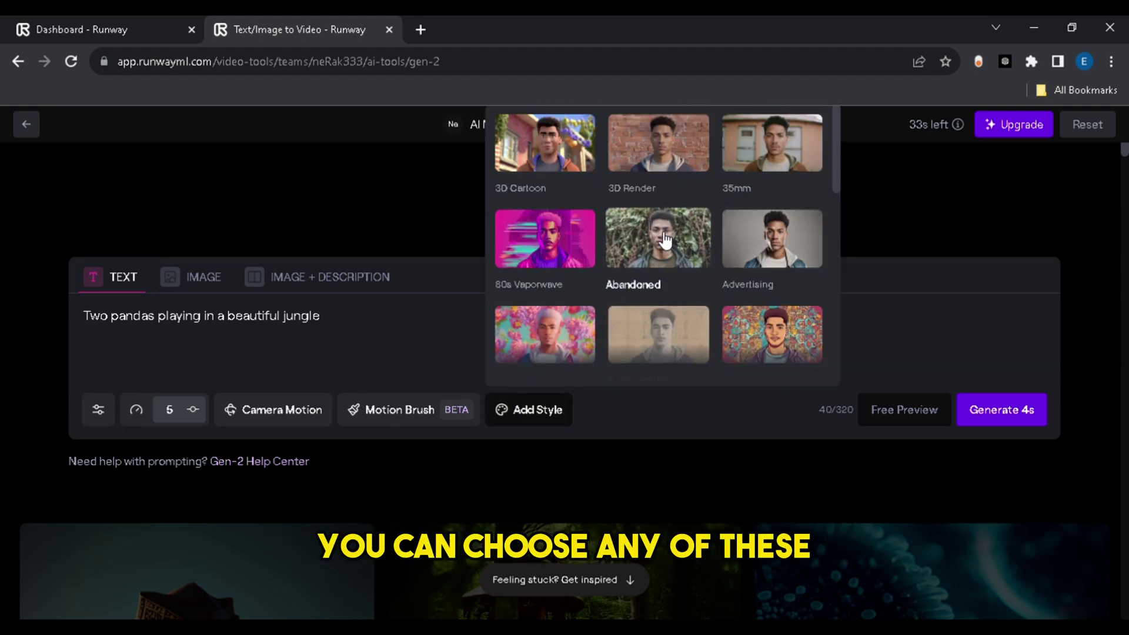
left_click(546, 152)
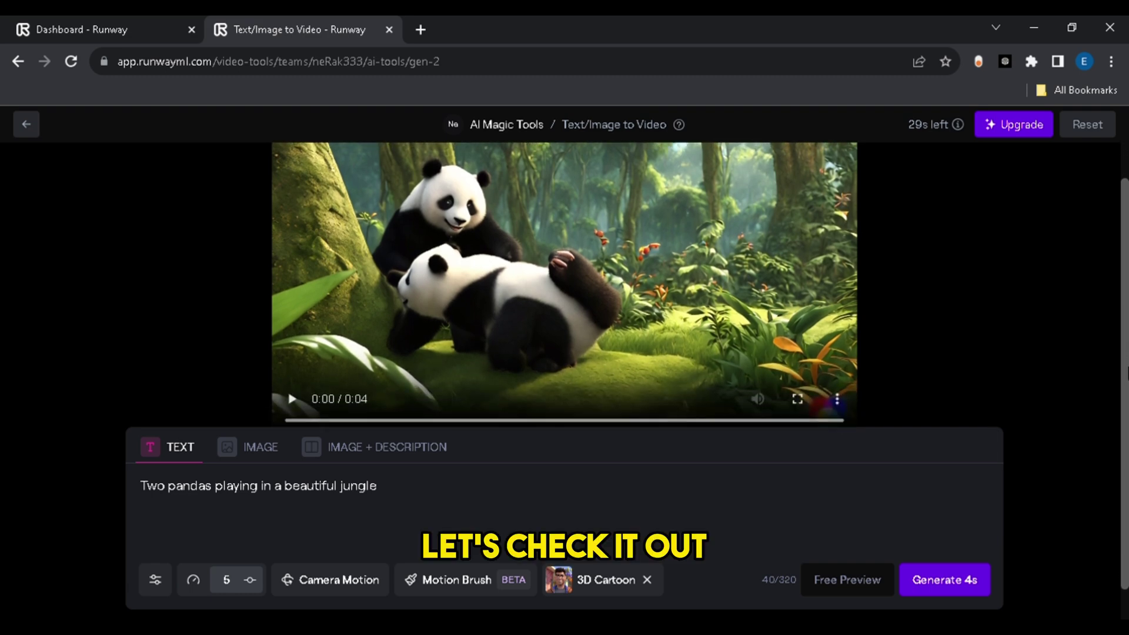
left_click(292, 400)
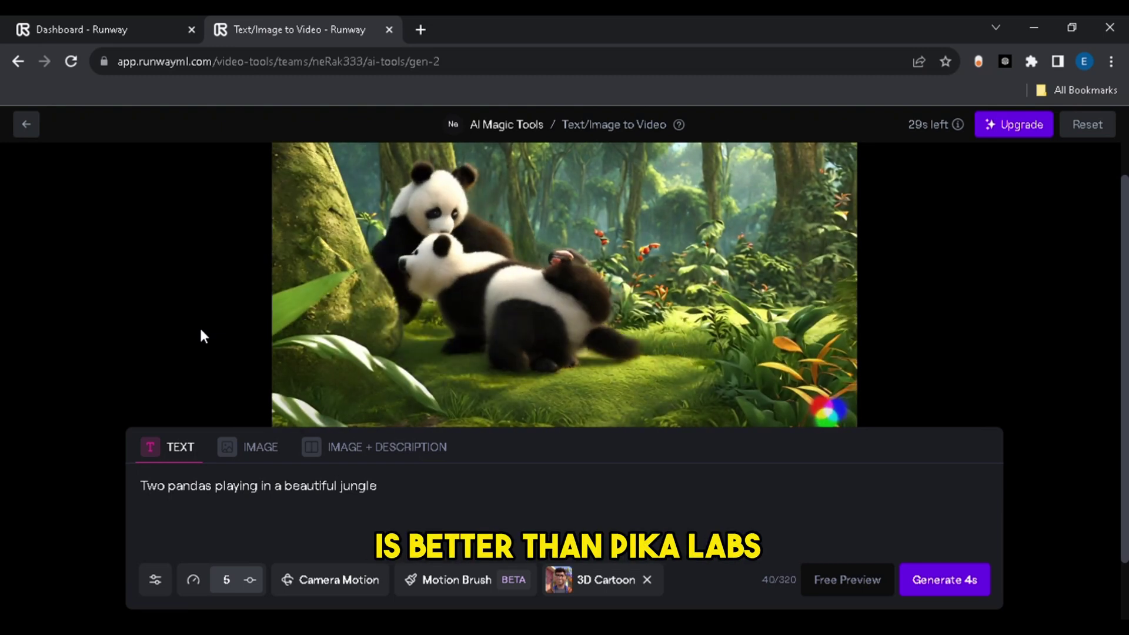
Step: Start a Gen-2 video from an image, upload pandas prompt.png and generate a 4-second video from it
left_click(33, 124)
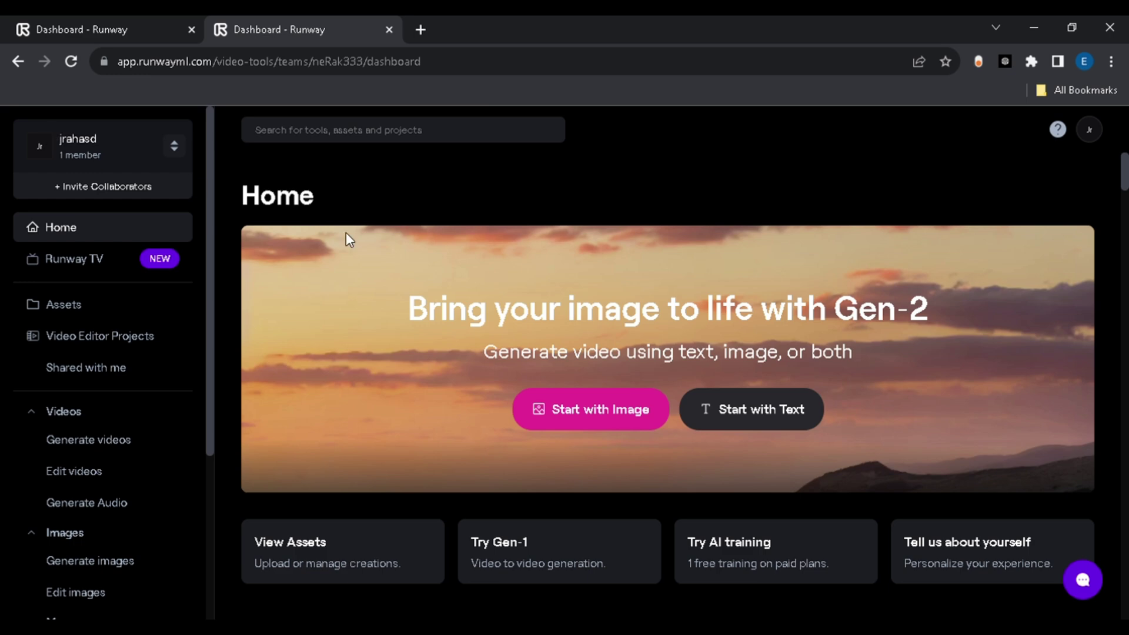
left_click(591, 420)
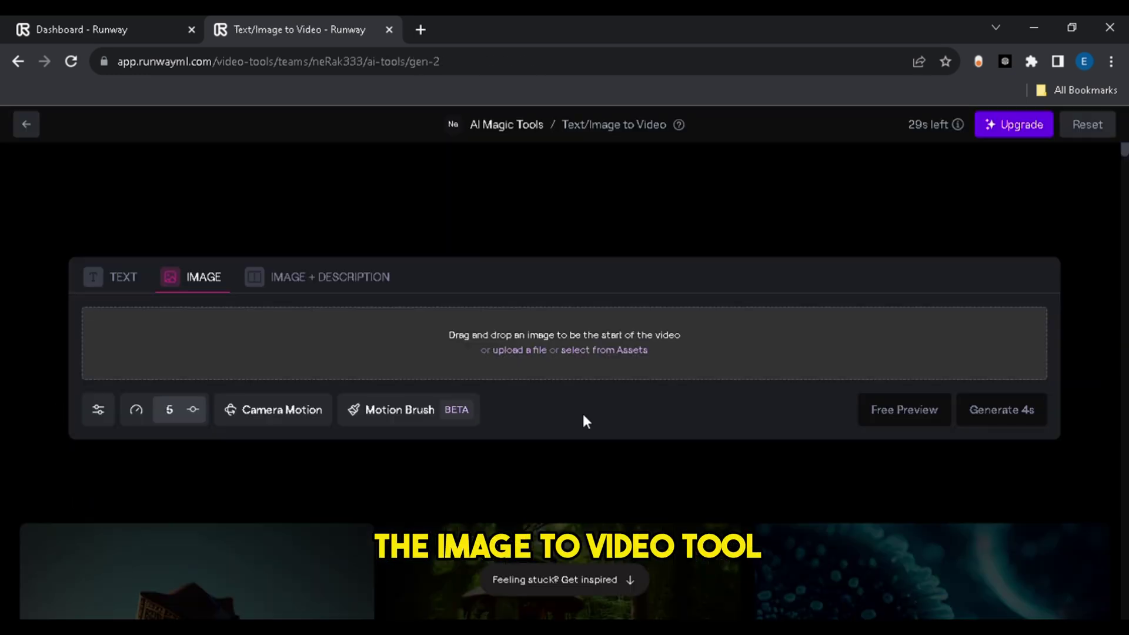
left_click(525, 354)
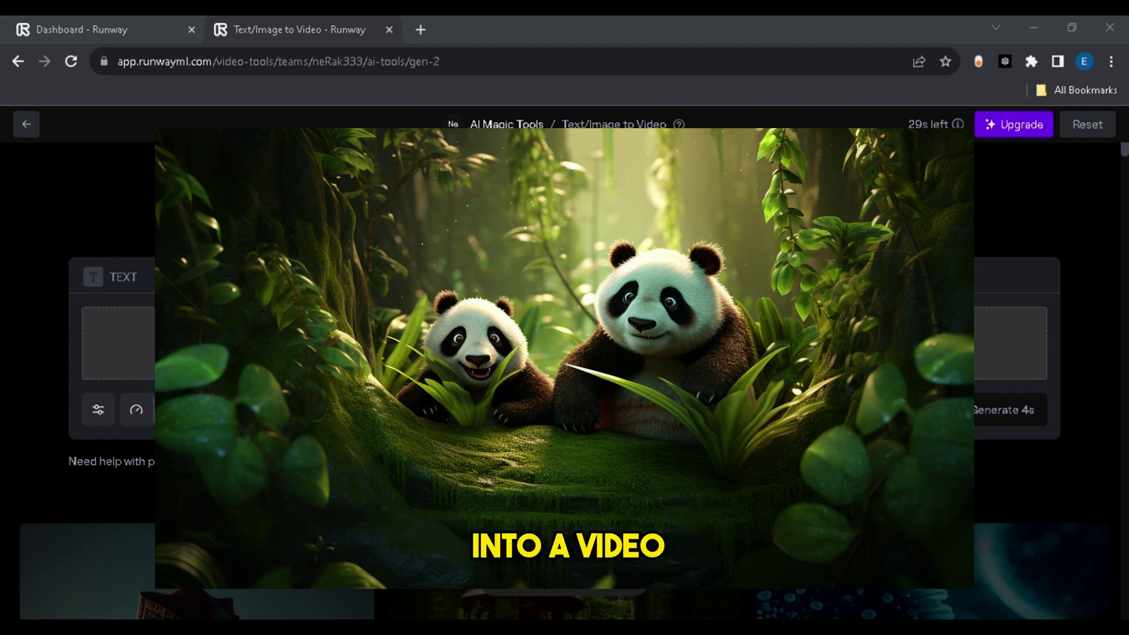
double_click(589, 416)
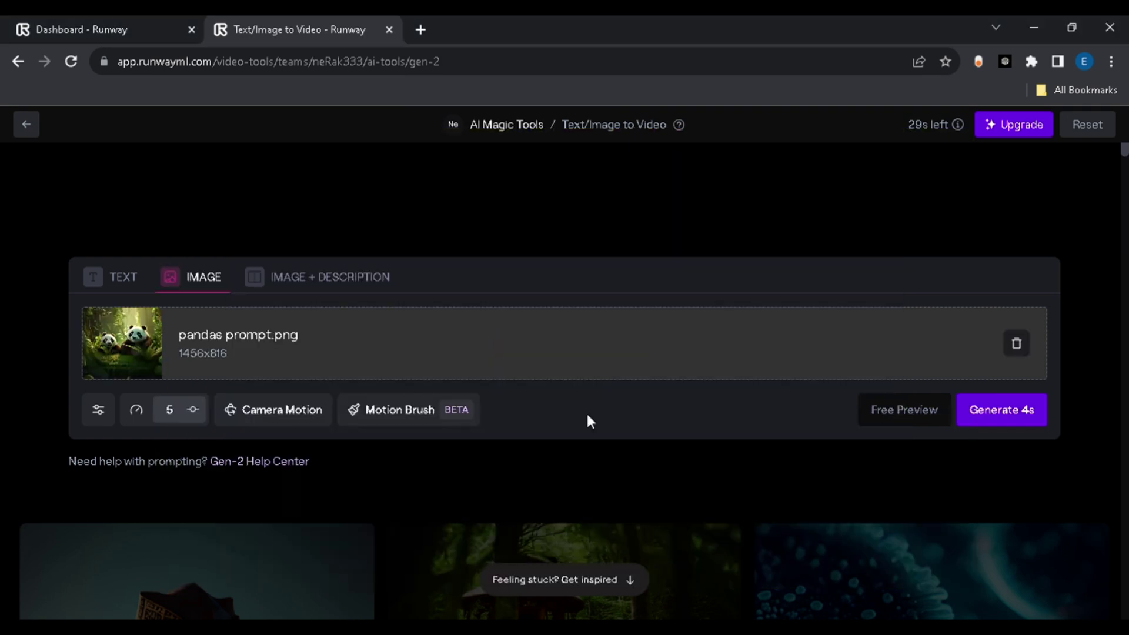
left_click(1005, 411)
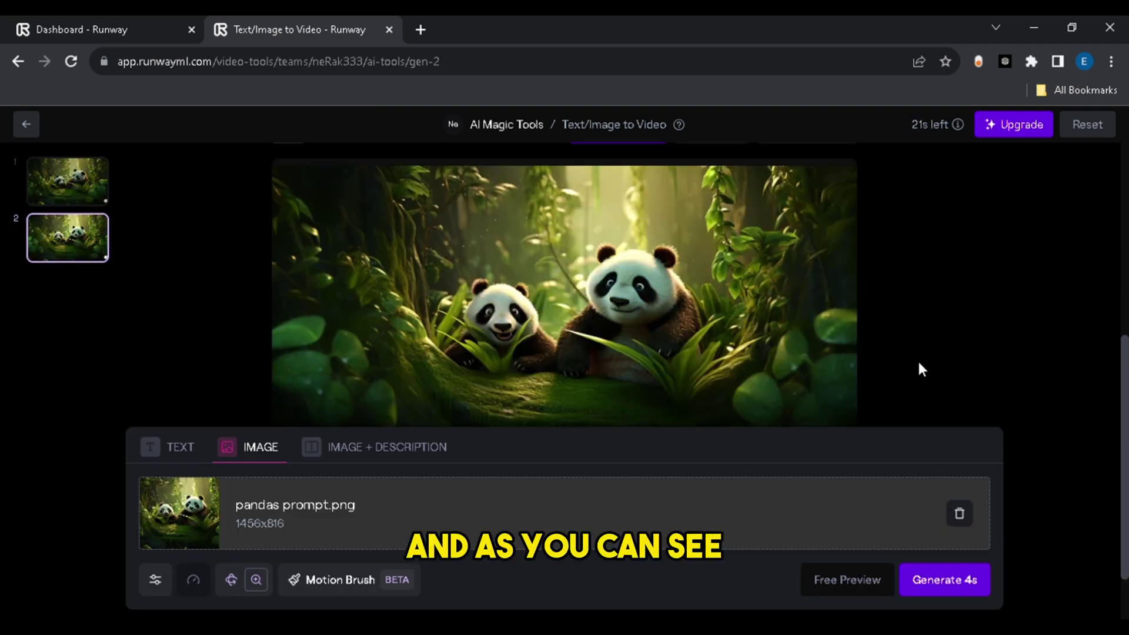
Step: Remove pandas prompt.png from the image input and review the generated panda video
left_click(961, 516)
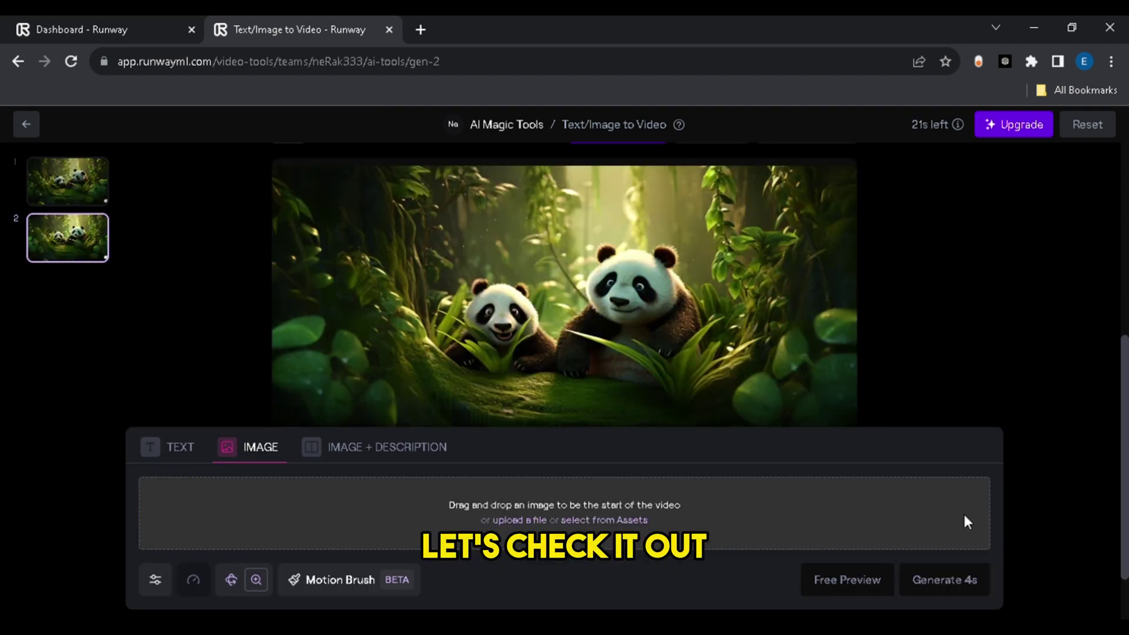
scroll(672, 361, "down", 1)
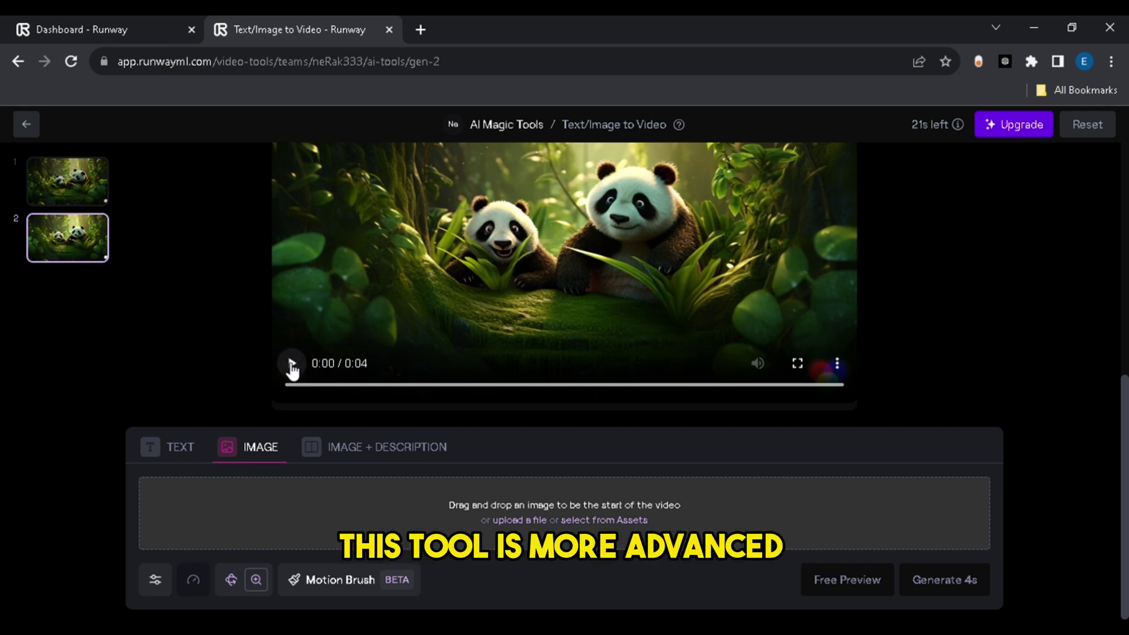
scroll(976, 362, "up", 2)
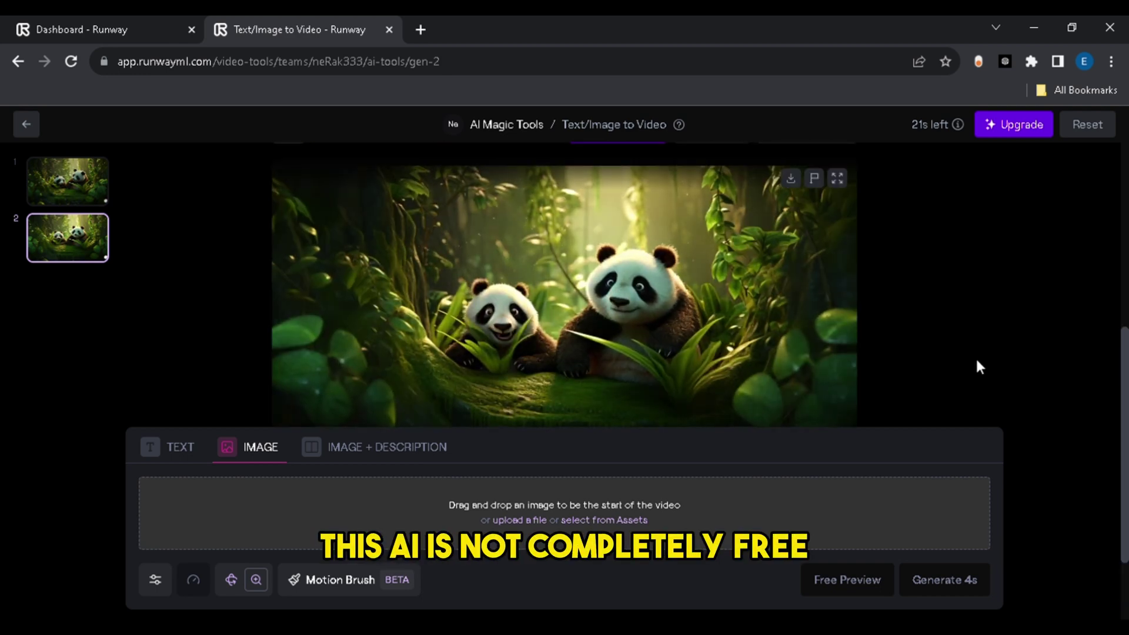
scroll(941, 362, "down", 1)
scroll(250, 346, "up", 1)
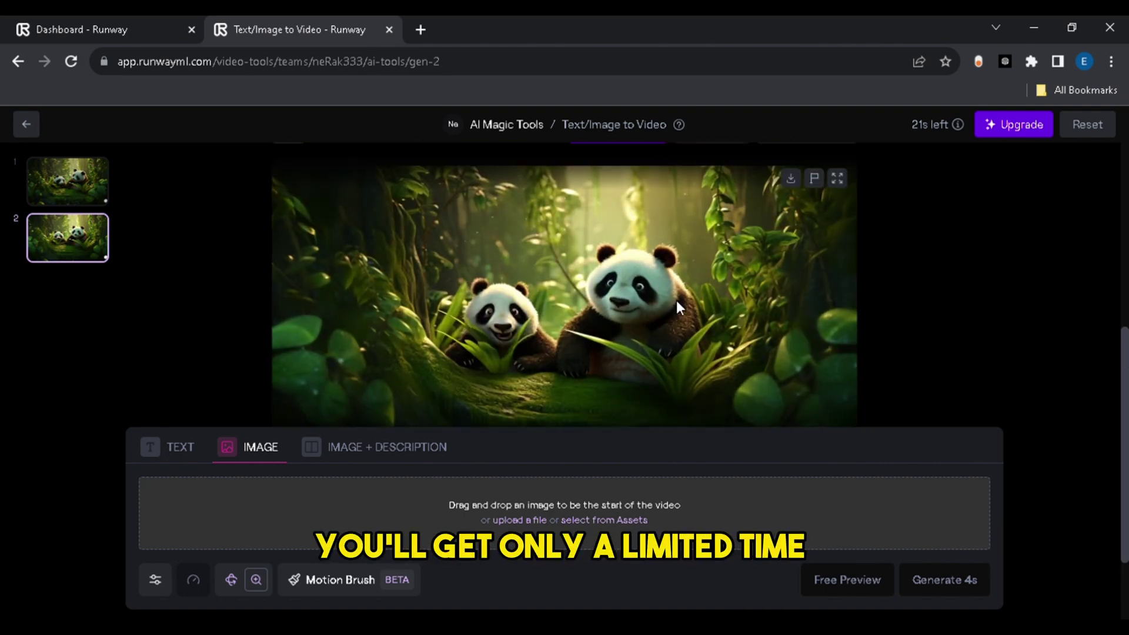
scroll(529, 336, "down", 1)
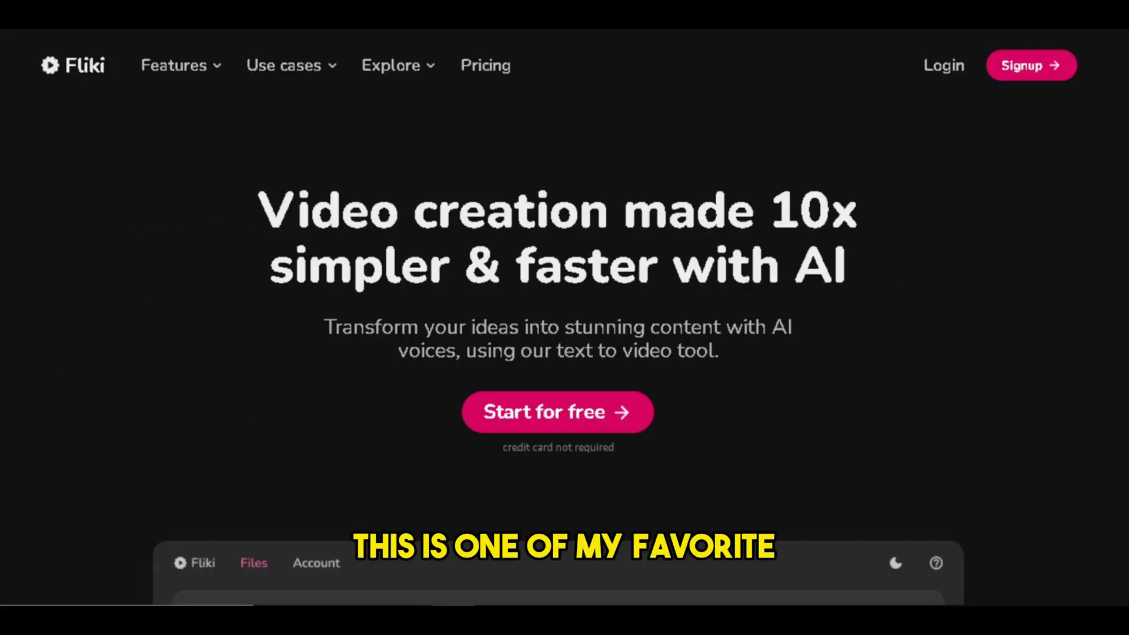
Step: Switch to Fliki's website and examine its home page down to the list of video creation tools
scroll(564, 317, "down", 10)
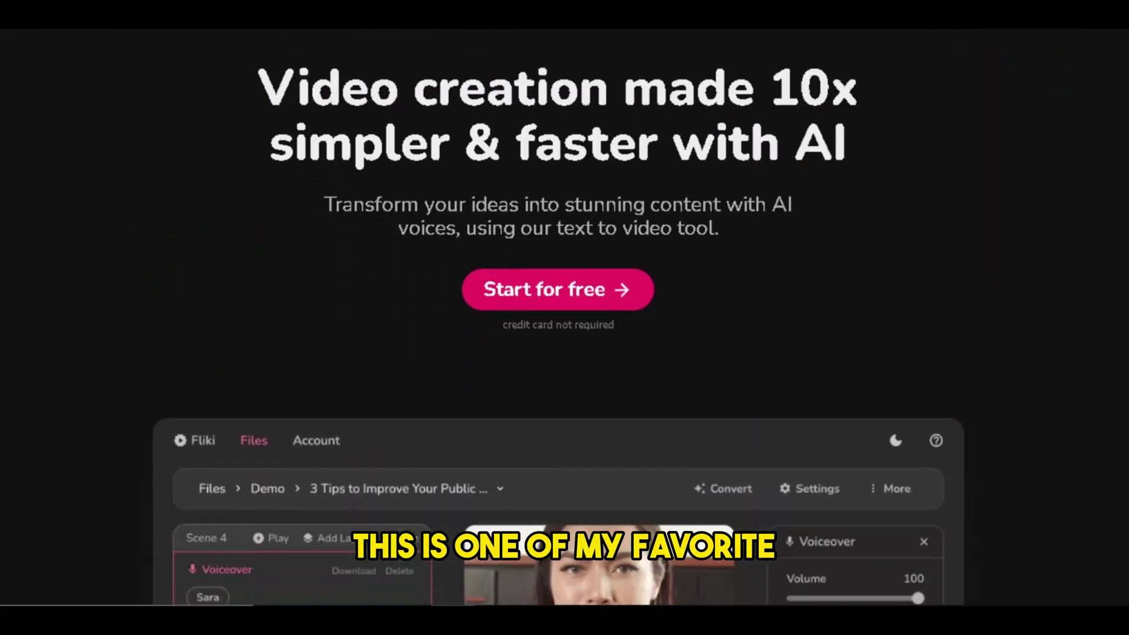
scroll(564, 317, "down", 10)
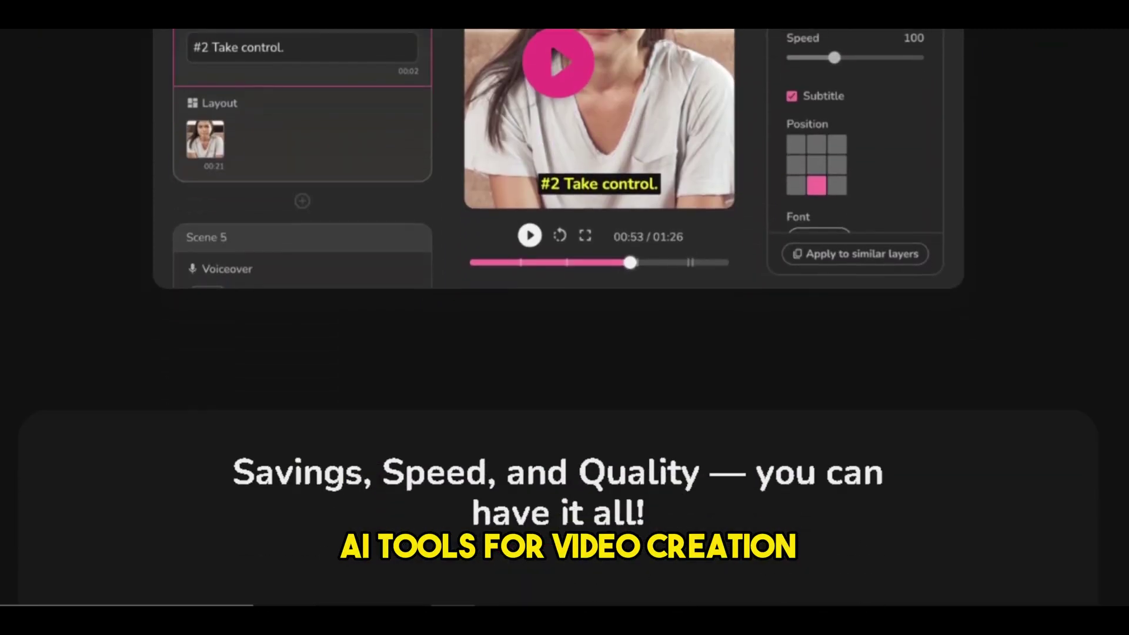
scroll(564, 317, "down", 10)
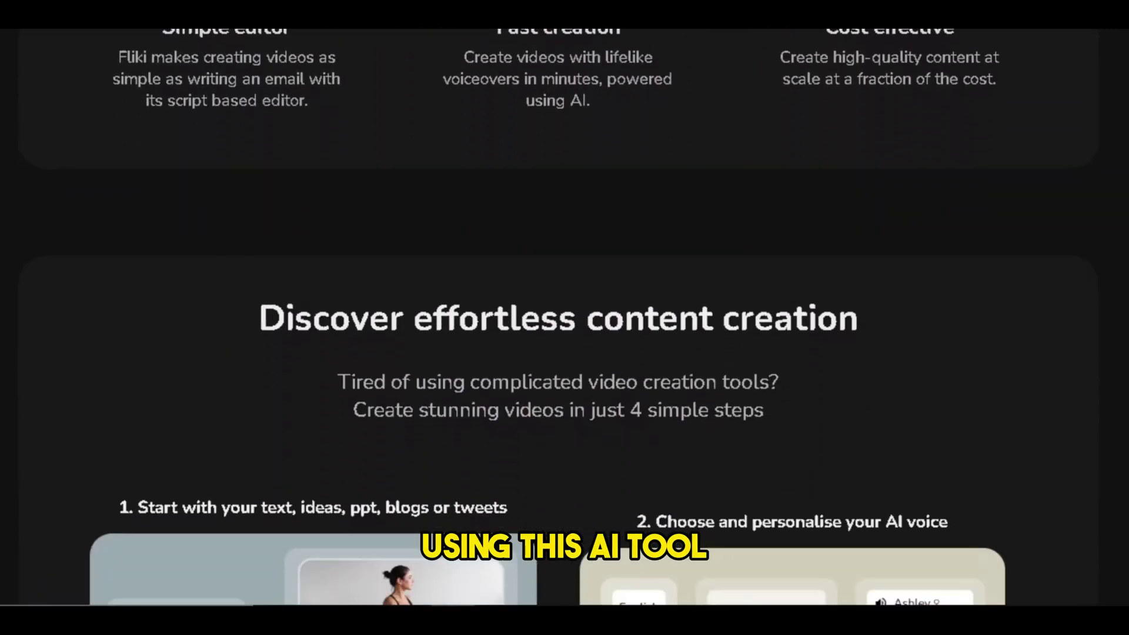
scroll(564, 317, "down", 10)
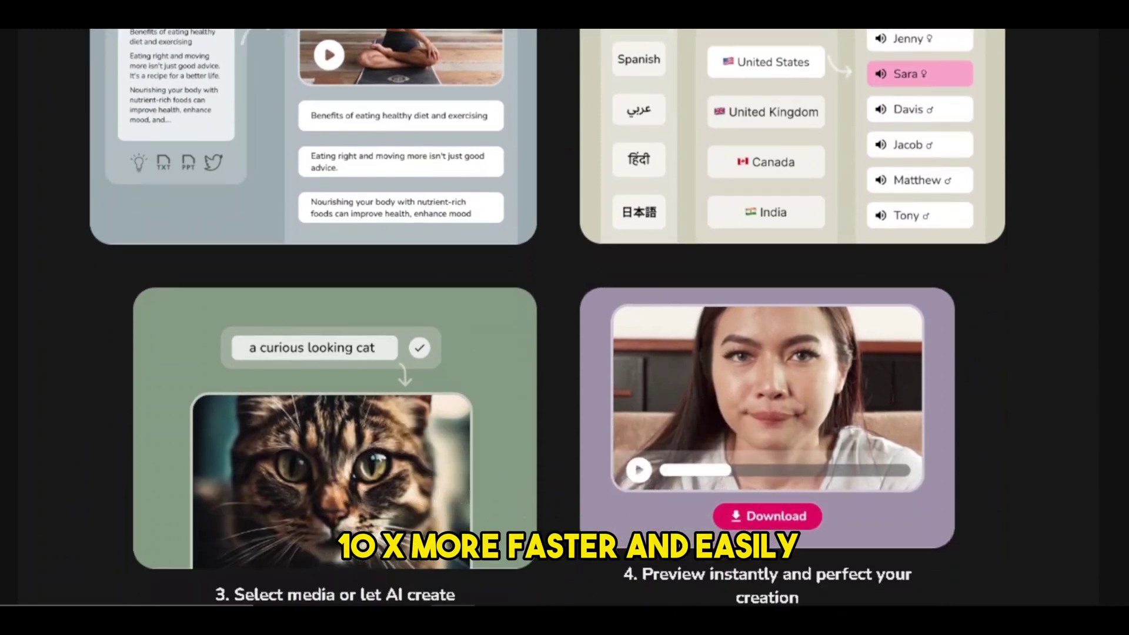
scroll(565, 317, "down", 7)
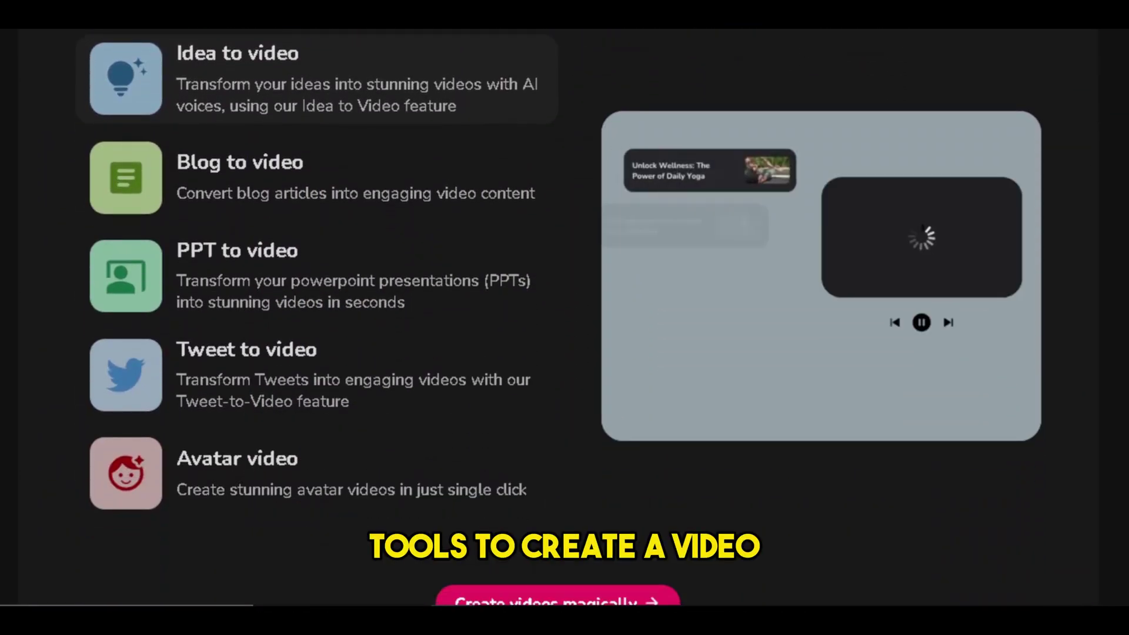
Step: Preview Fliki's Idea, Blog, PPT, Tweet and Avatar video tools in turn
left_click(462, 300)
left_click(312, 68)
left_click(305, 171)
left_click(310, 270)
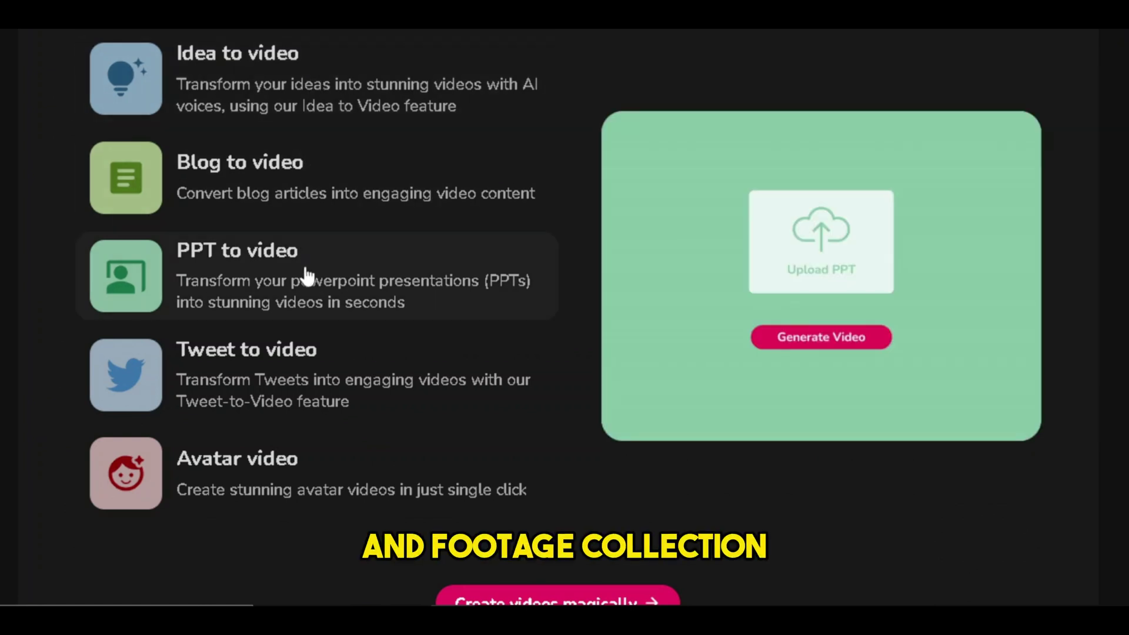
left_click(300, 353)
left_click(275, 454)
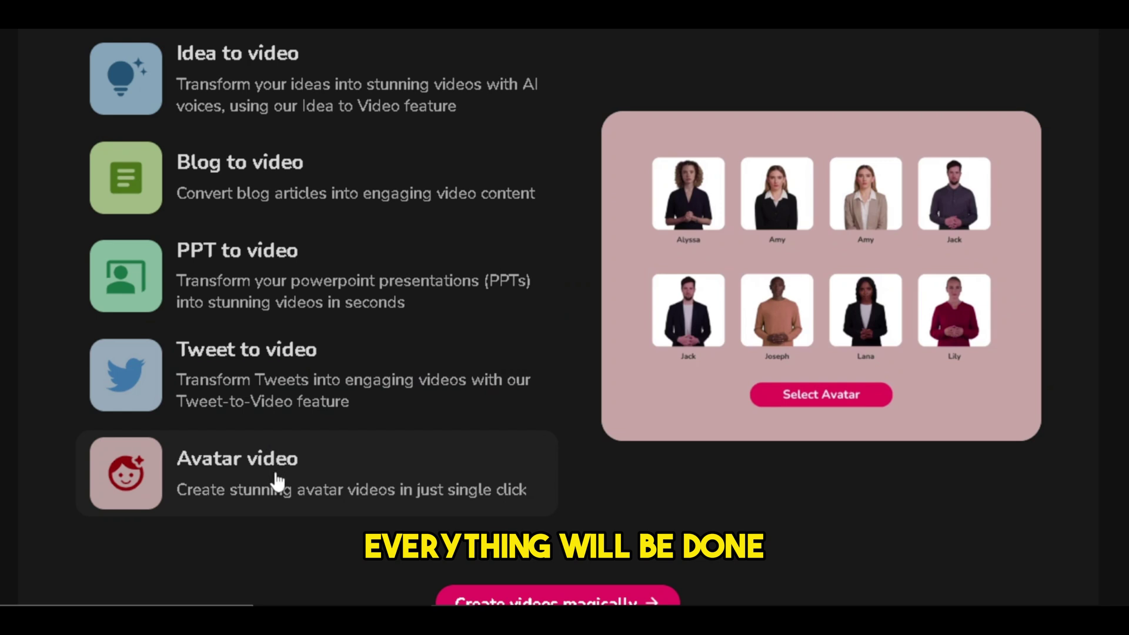
left_click(301, 402)
left_click(322, 298)
left_click(315, 213)
left_click(294, 109)
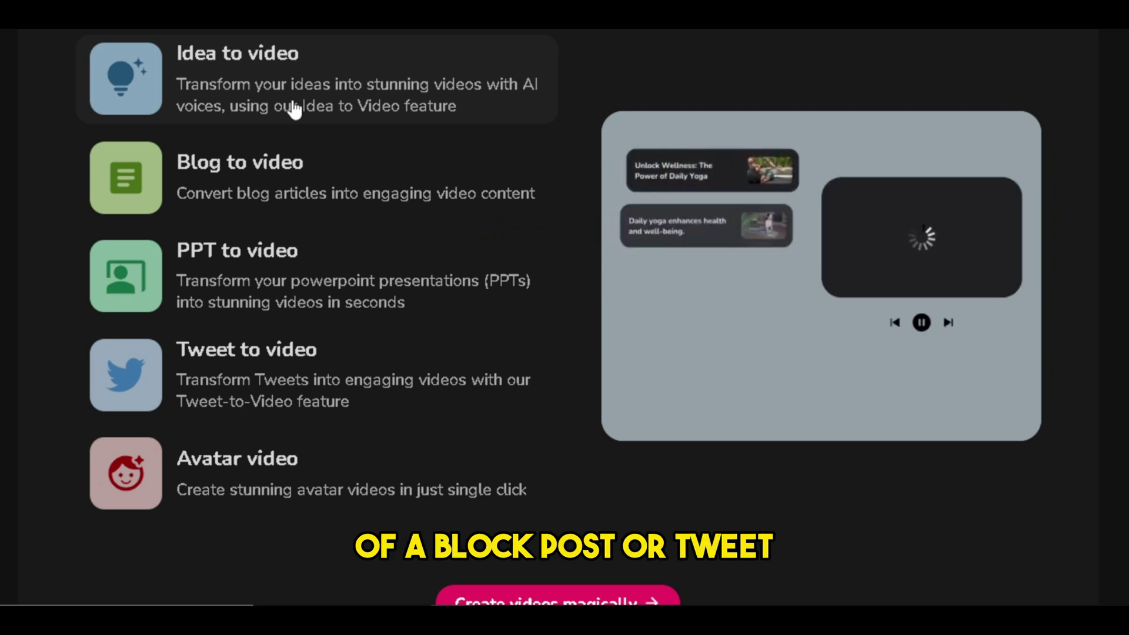
left_click(281, 167)
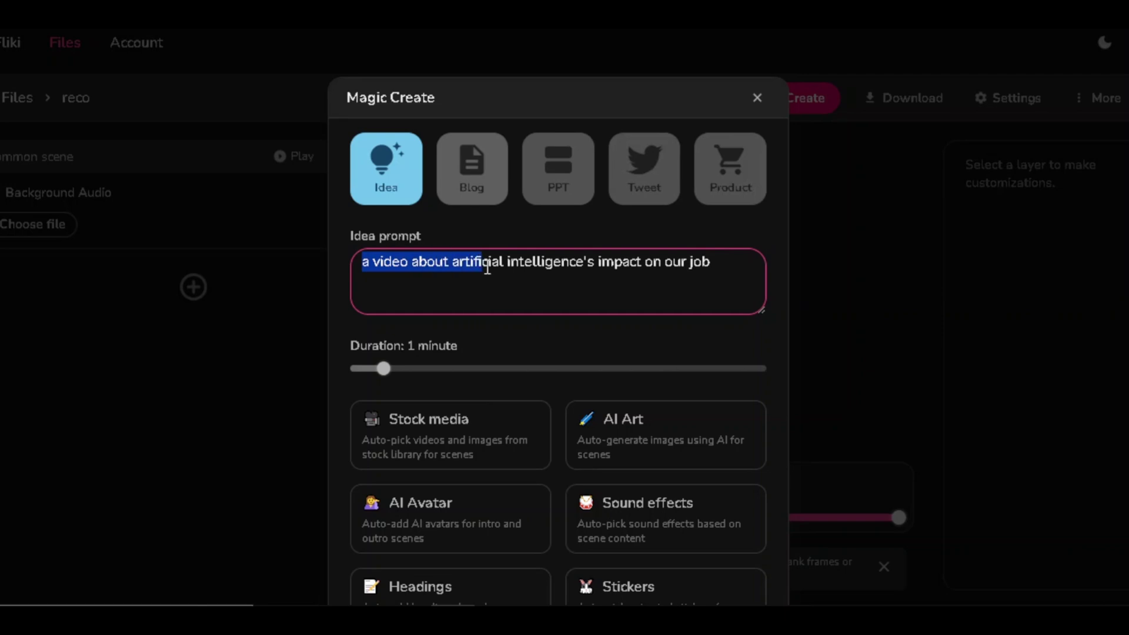
Step: Generate a 1-minute video with Stock media from the idea prompt "a video about artificial intelligence's impact on our job"
scroll(558, 353, "down", 3)
left_click(451, 276)
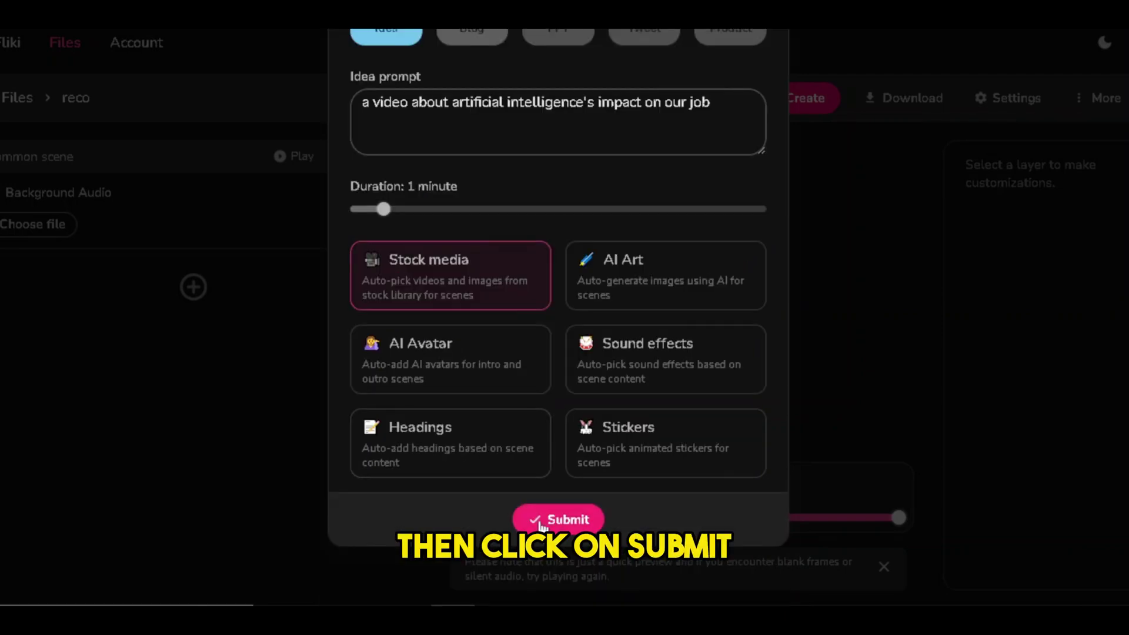
left_click(540, 522)
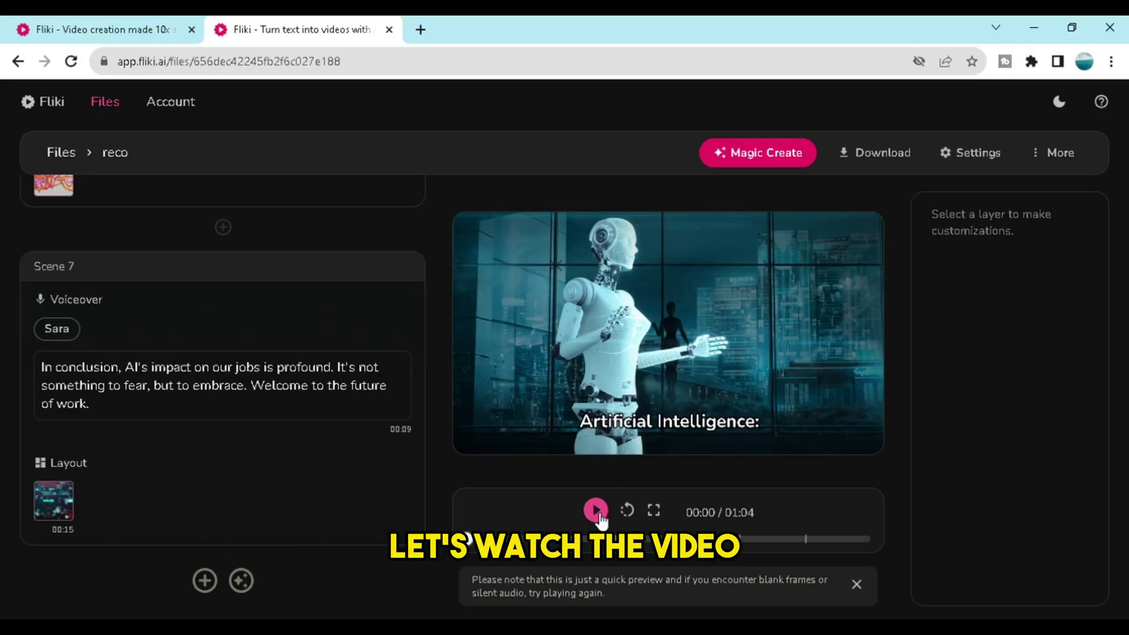
Step: Play back the generated Fliki video about artificial intelligence's impact on jobs and pause it partway
left_click(597, 514)
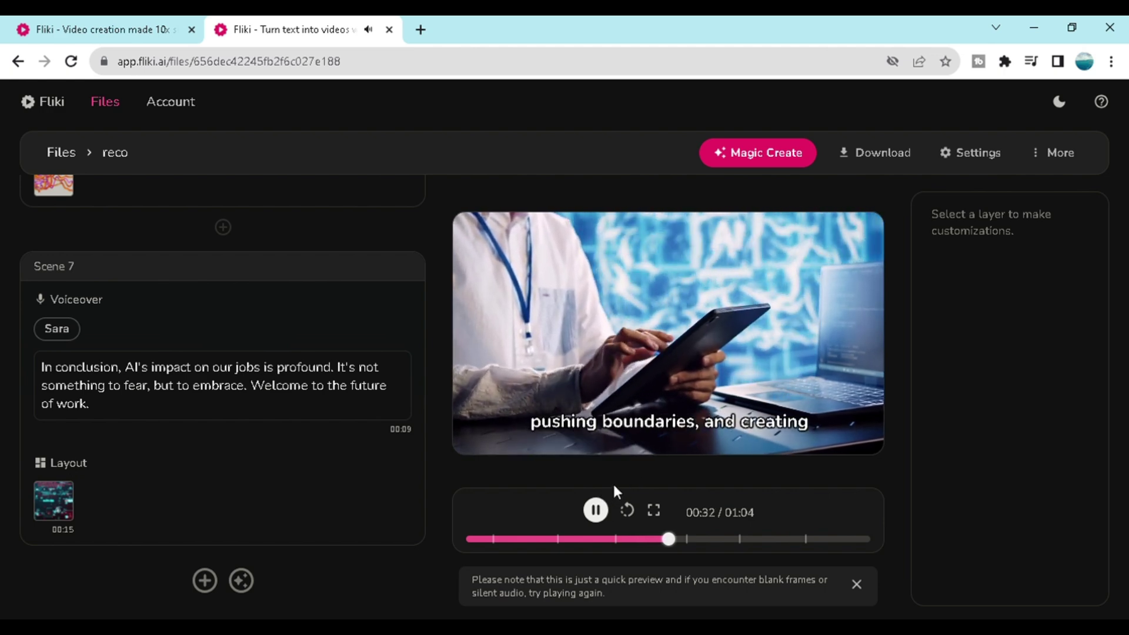
left_click(595, 510)
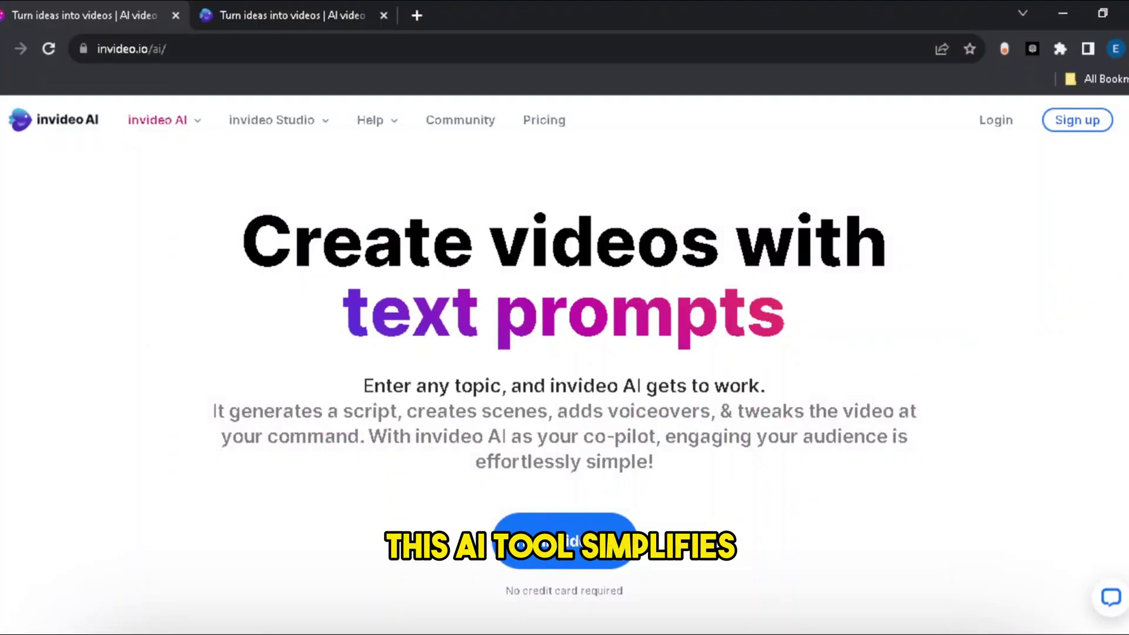
Step: Switch to invideo AI's website and examine its home page with the introductory text-to-video demo
scroll(564, 365, "down", 10)
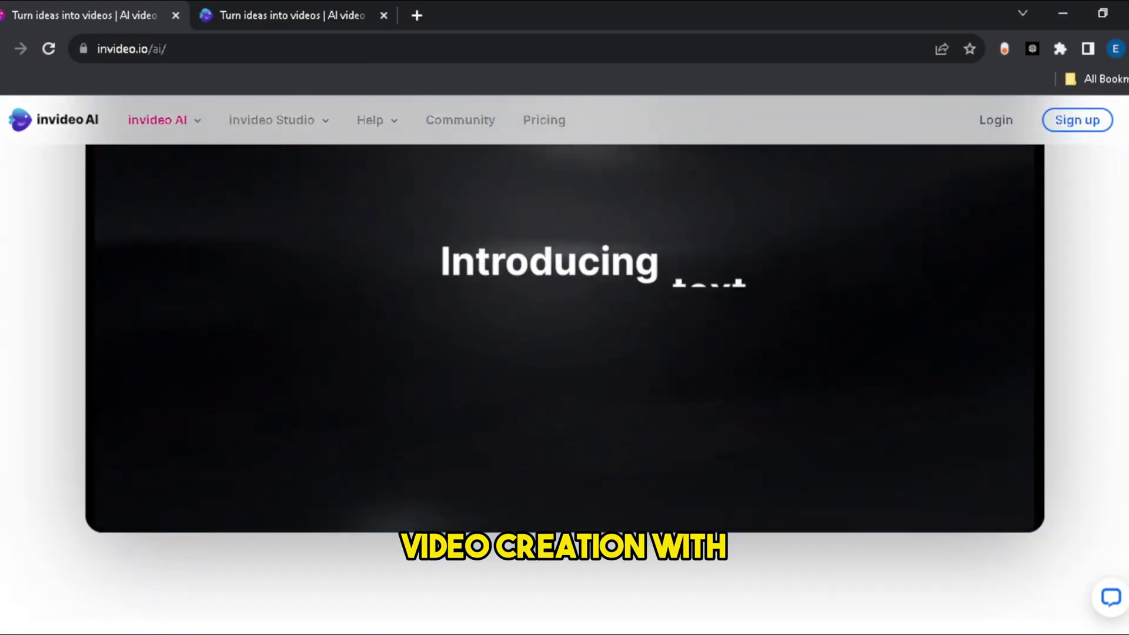
scroll(565, 353, "up", 1)
scroll(564, 353, "up", 2)
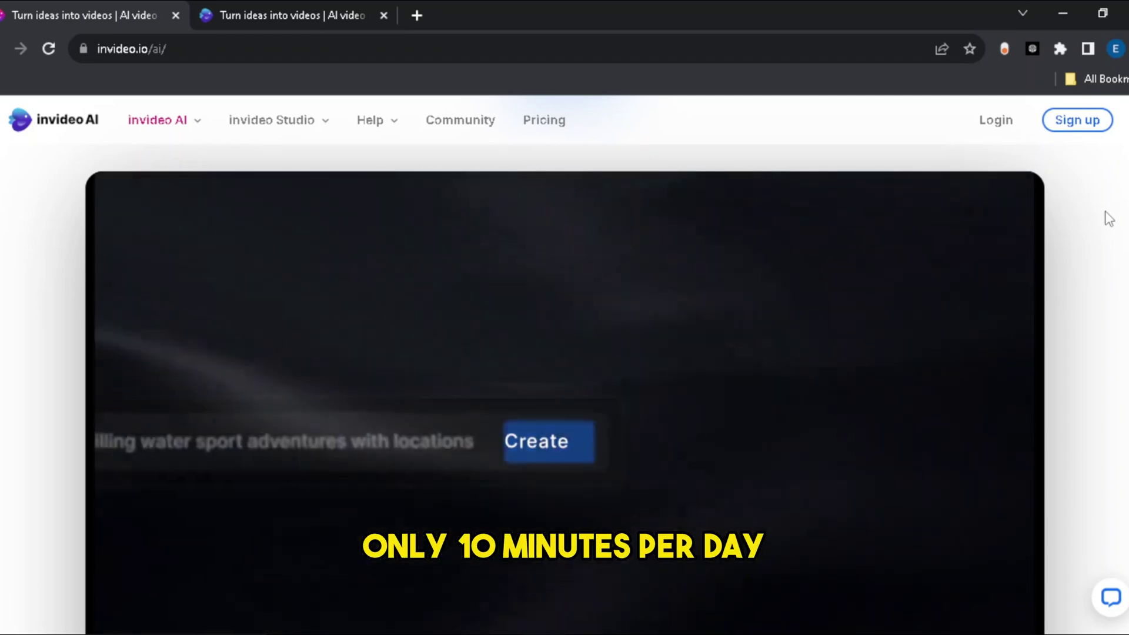
scroll(1109, 221, "down", 2)
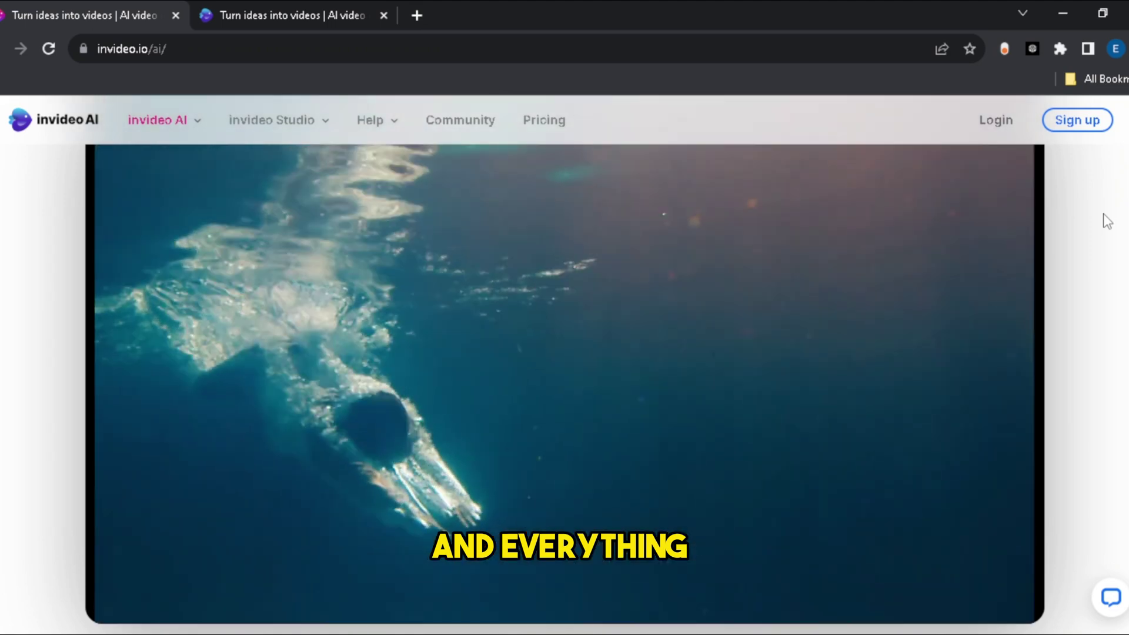
scroll(1103, 214, "down", 5)
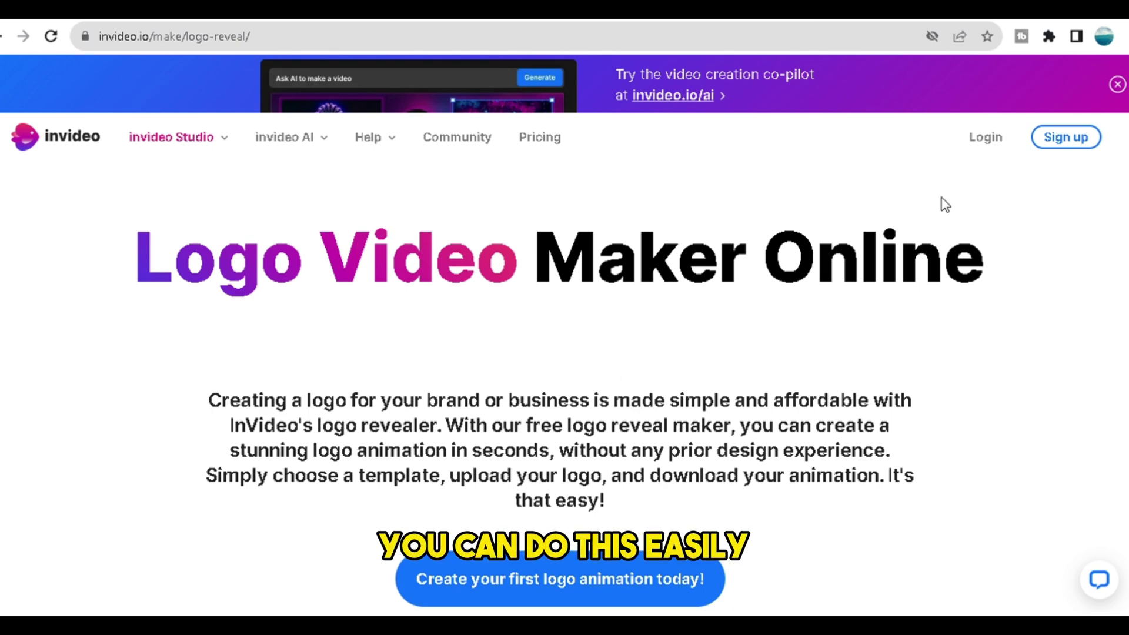
Step: Sign up for invideo and start a Script to Video prompt with YouTube video as the video type
left_click(1057, 138)
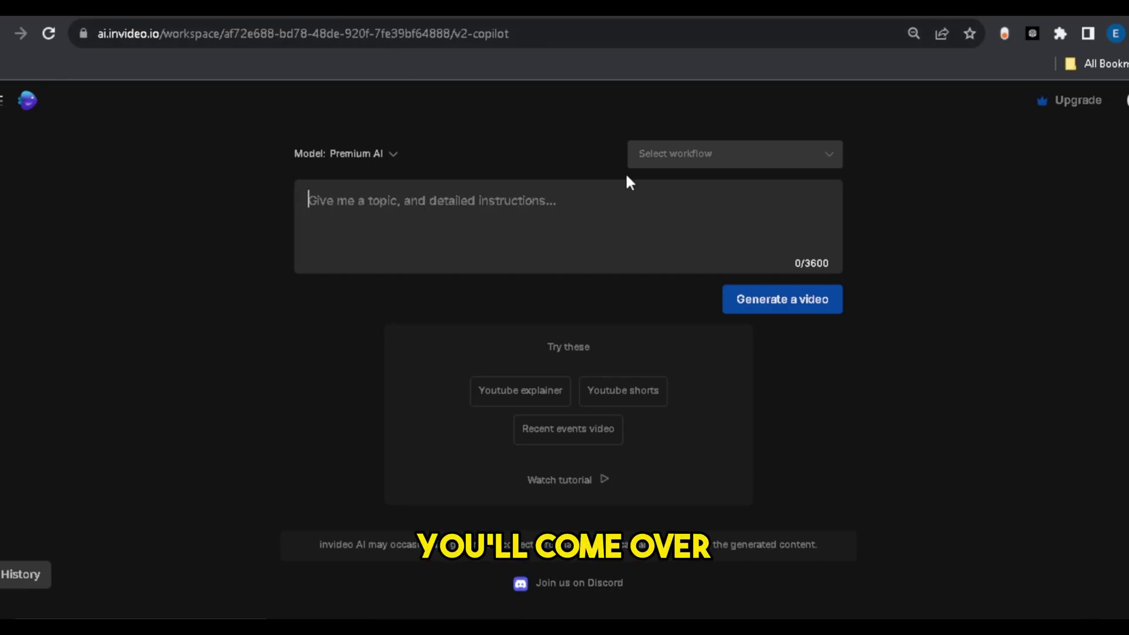
left_click(689, 166)
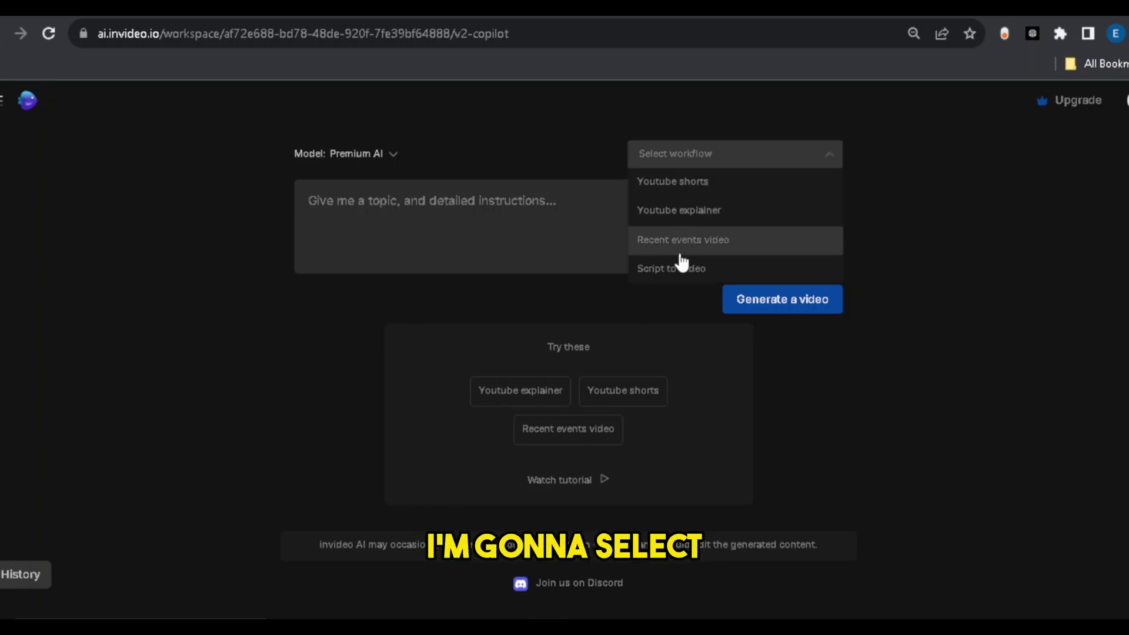
left_click(671, 270)
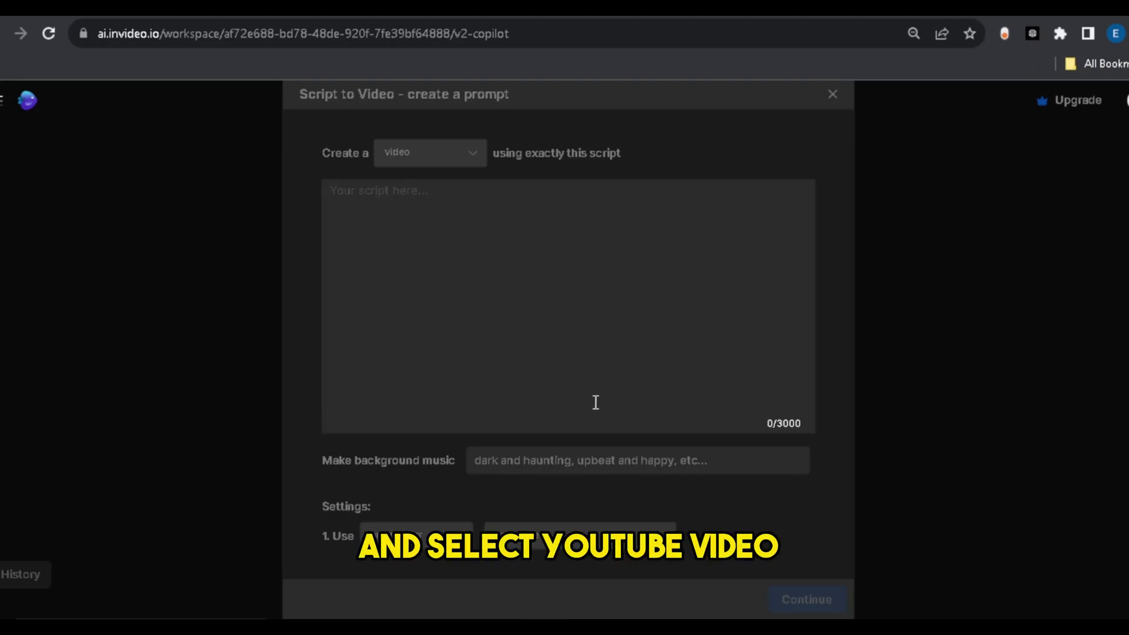
left_click(463, 160)
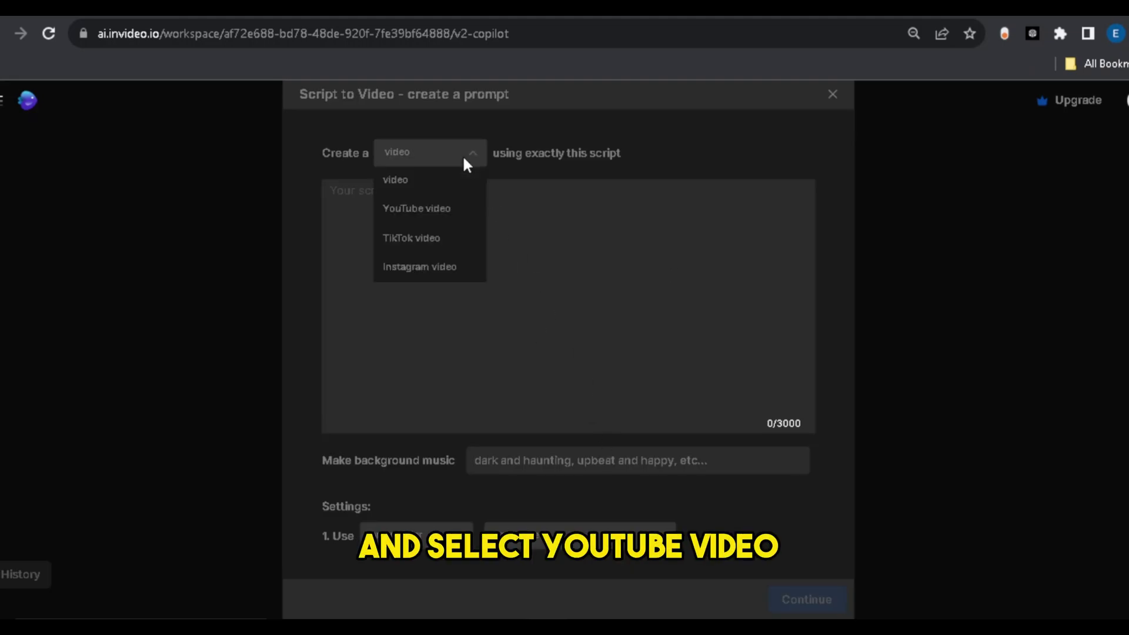
left_click(441, 211)
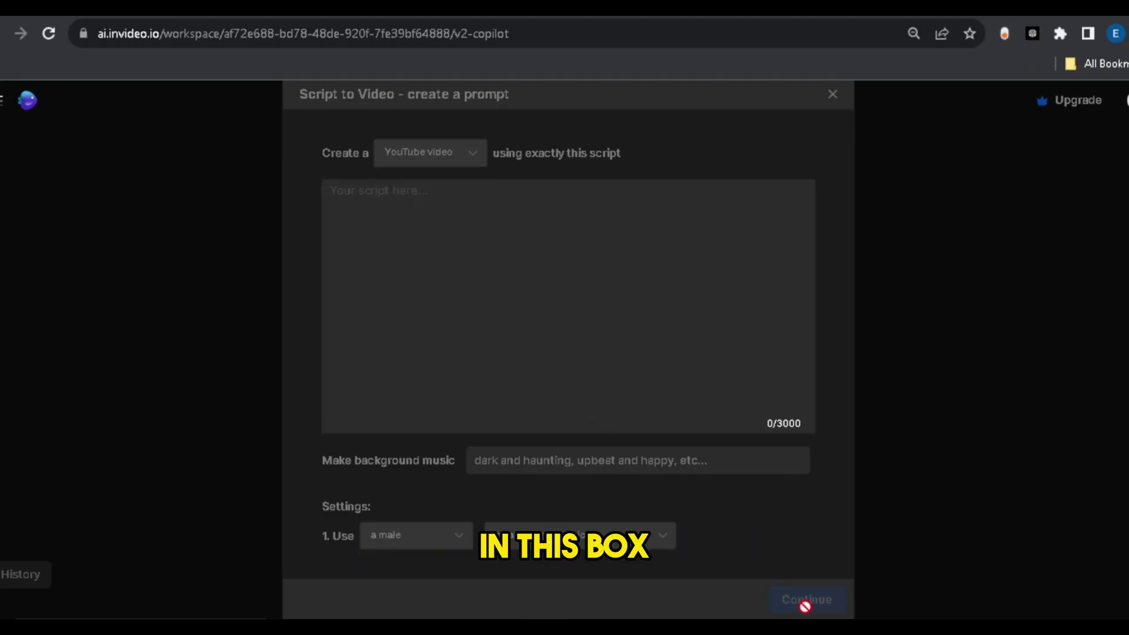
Step: Paste the copied script on what Artificial Intelligence is into the prompt and continue with it
right_click(452, 205)
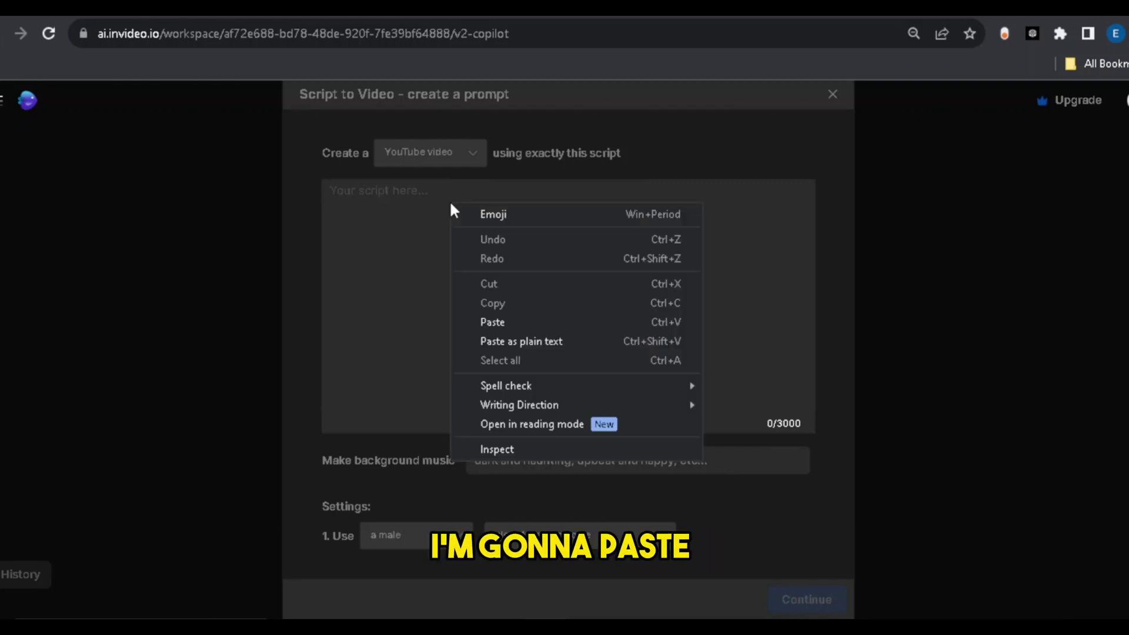
left_click(497, 321)
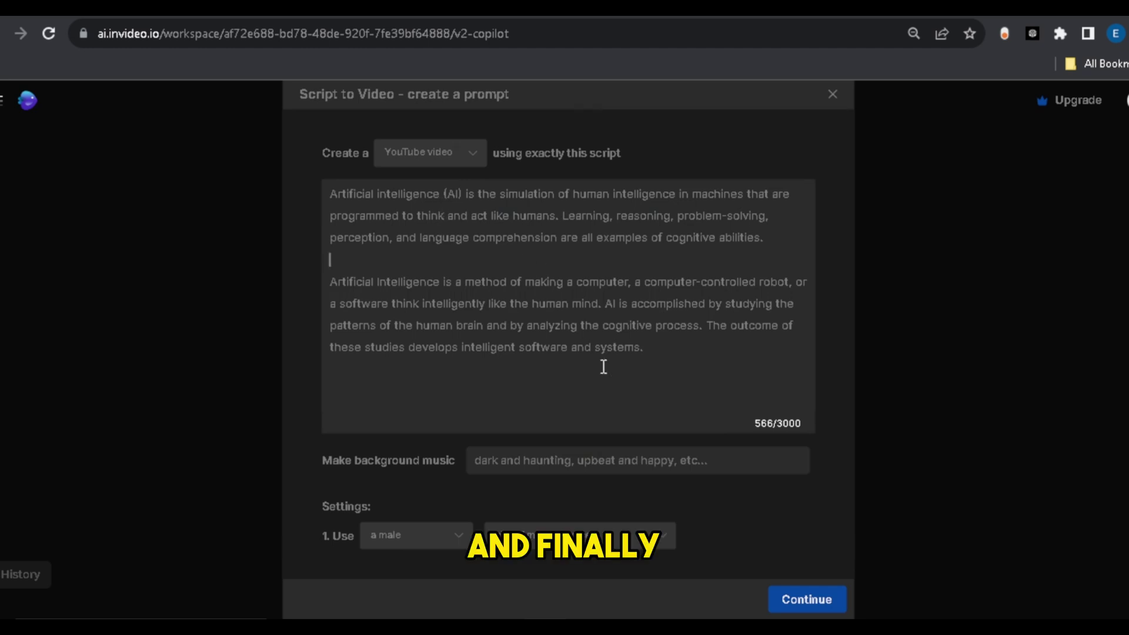
left_click(782, 600)
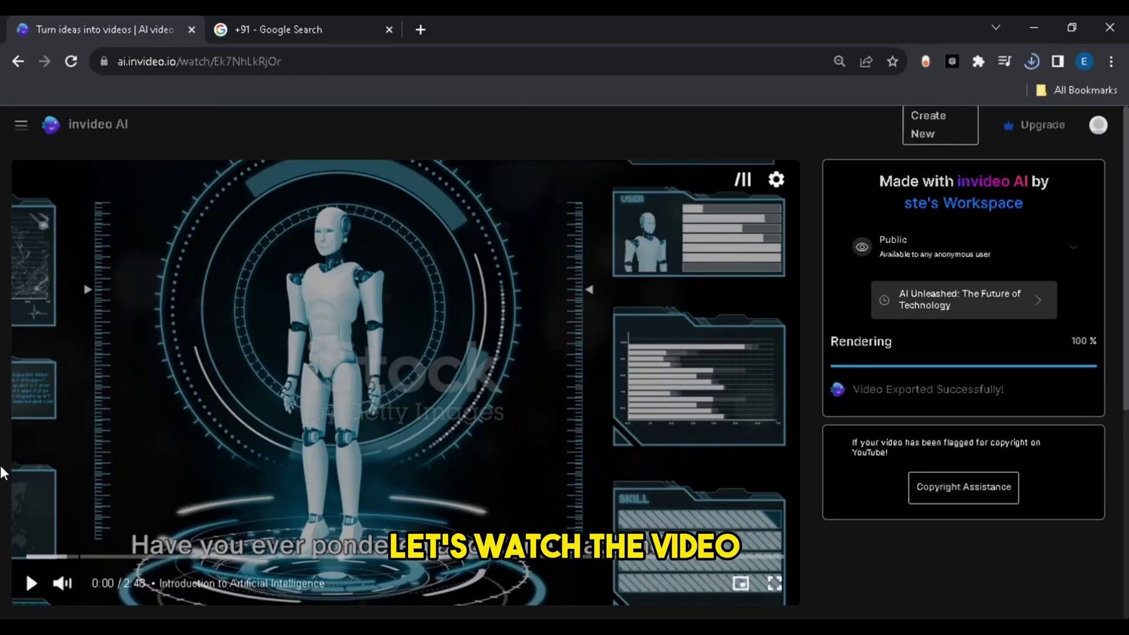
Step: Watch the generated invideo AI video introducing artificial intelligence
left_click(32, 583)
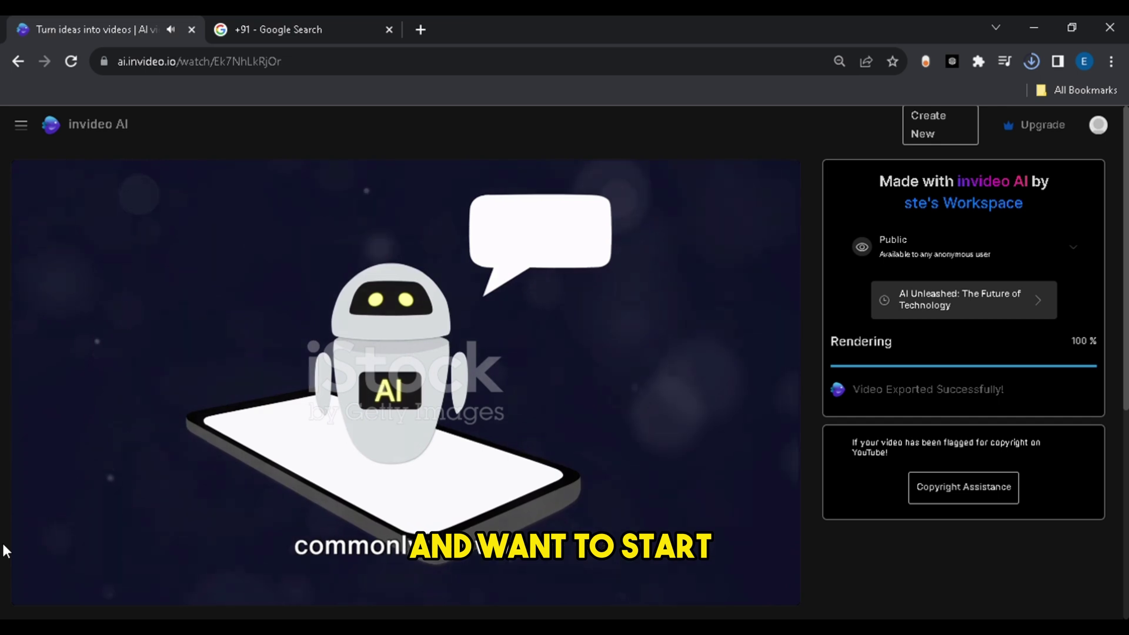
mouse_move(17, 539)
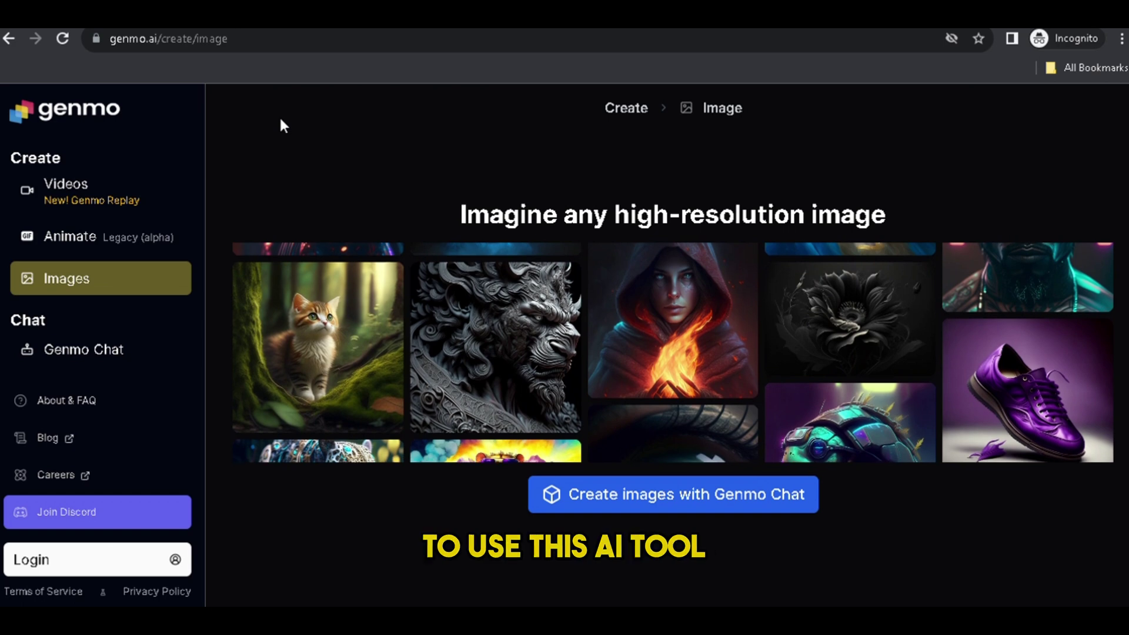
Step: Switch to Genmo's website and sign up for free with a Google account
left_click(87, 561)
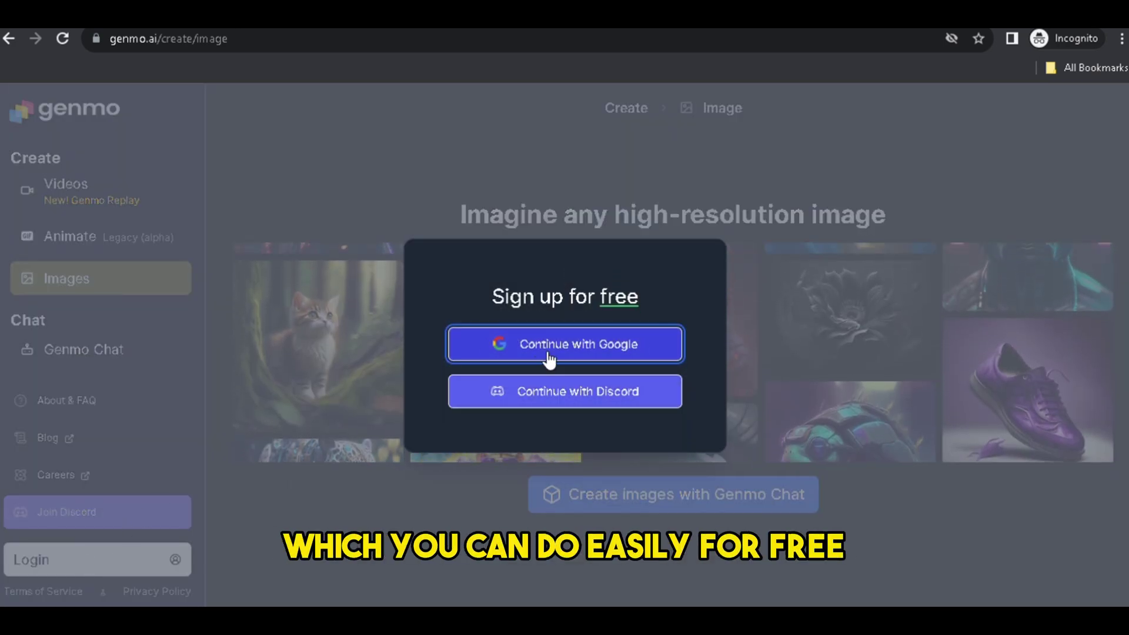
left_click(569, 348)
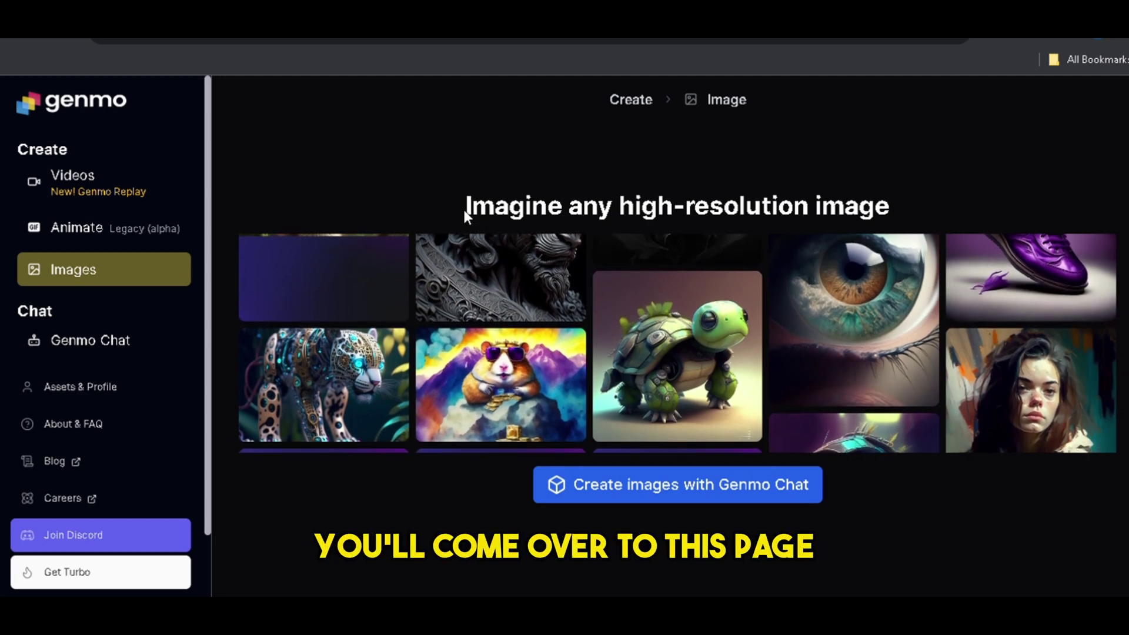
left_click_drag(467, 207, 919, 202)
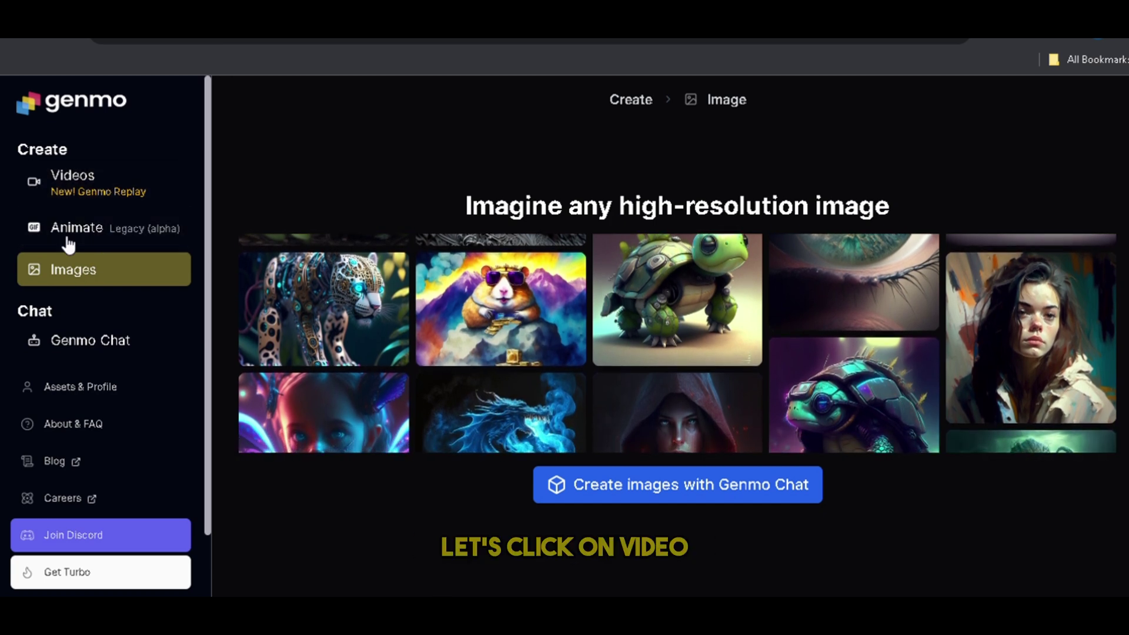
Step: Open Genmo's video creation page and enter the prompt "Two Pandas playing in a beautiful jungle"
left_click(94, 190)
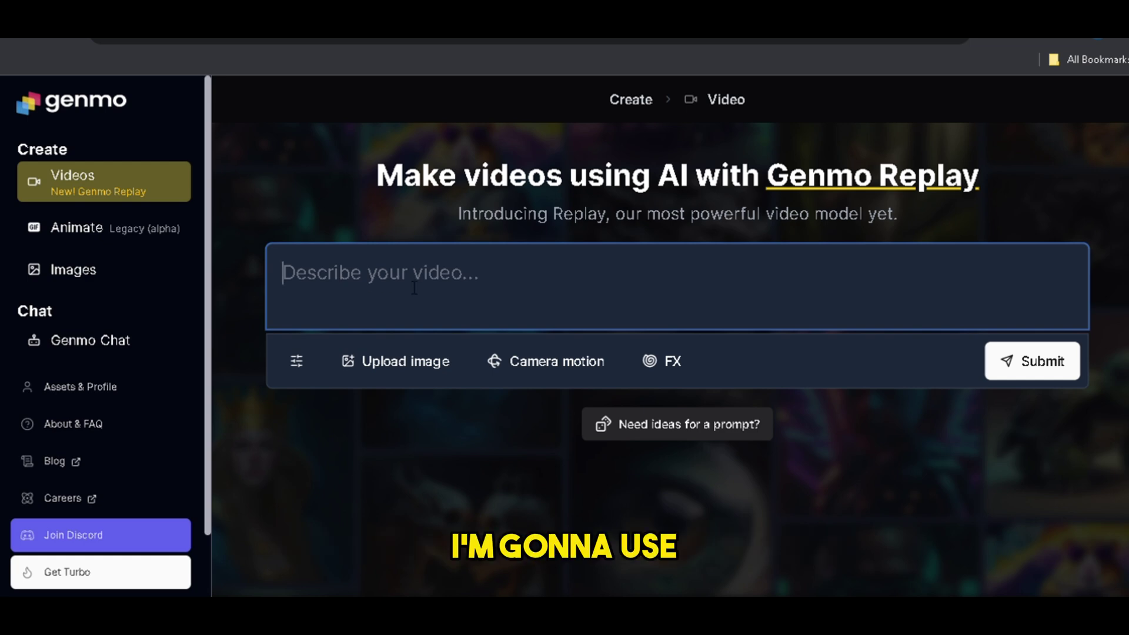
type("Two Pandas playing")
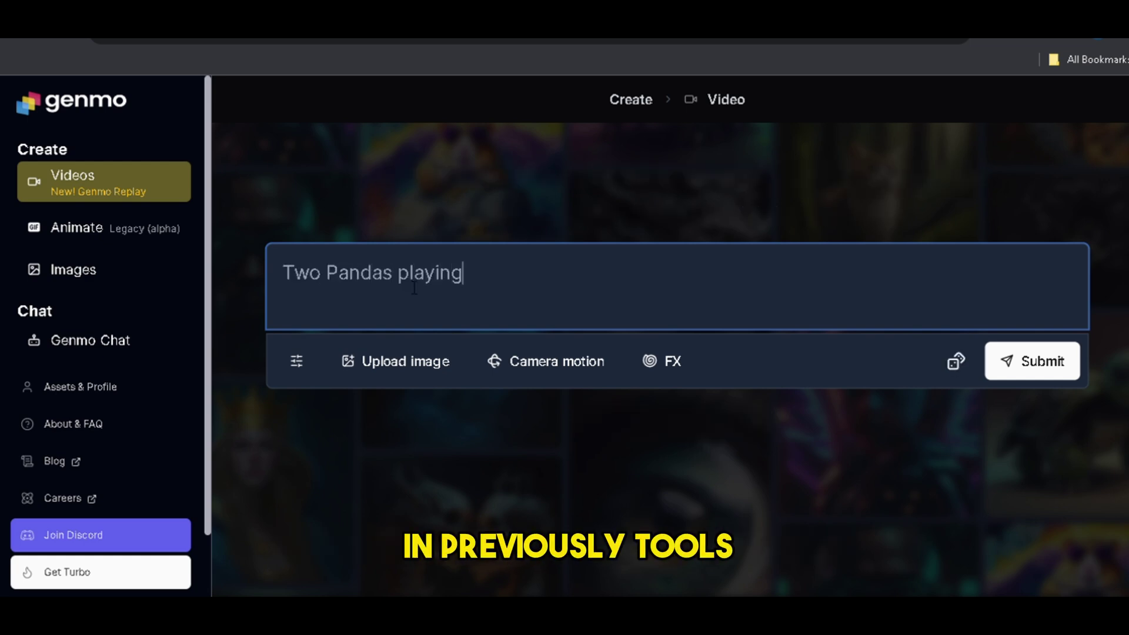
type(" in a beautiful ju")
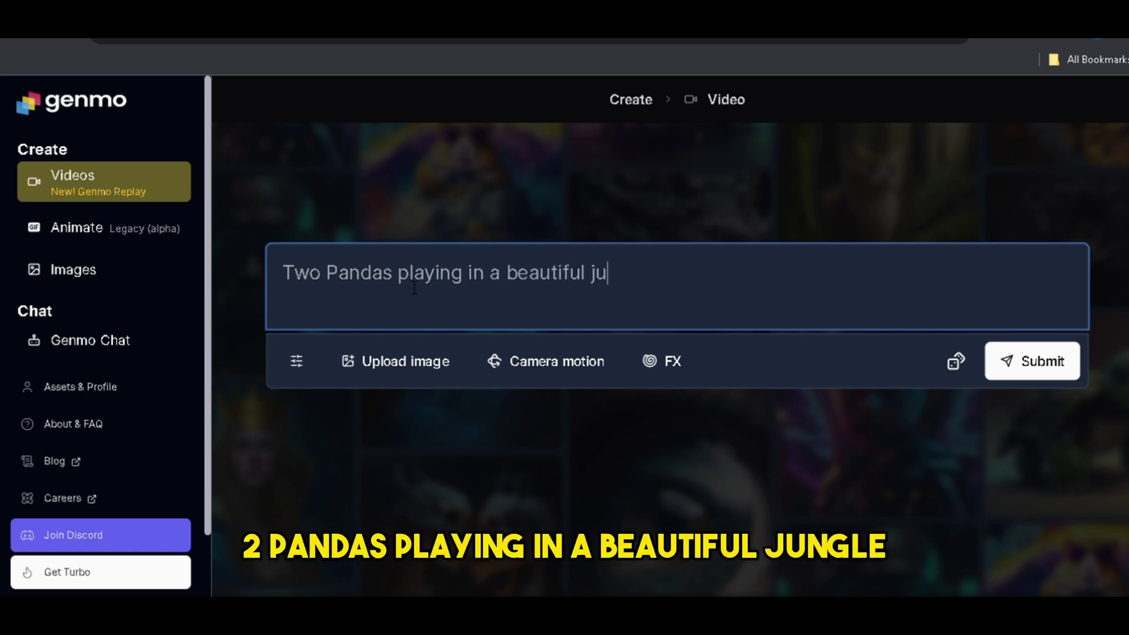
Step: Upload the panda forest image as a reference, turn on Camera motion, and generate and review the video
left_click(382, 363)
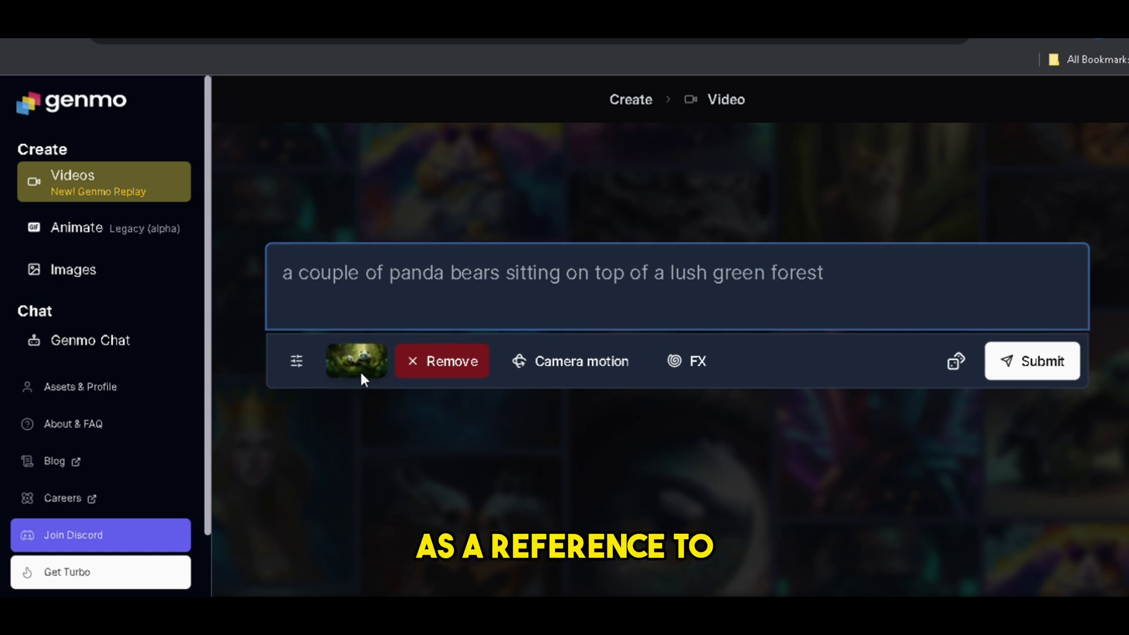
left_click(582, 372)
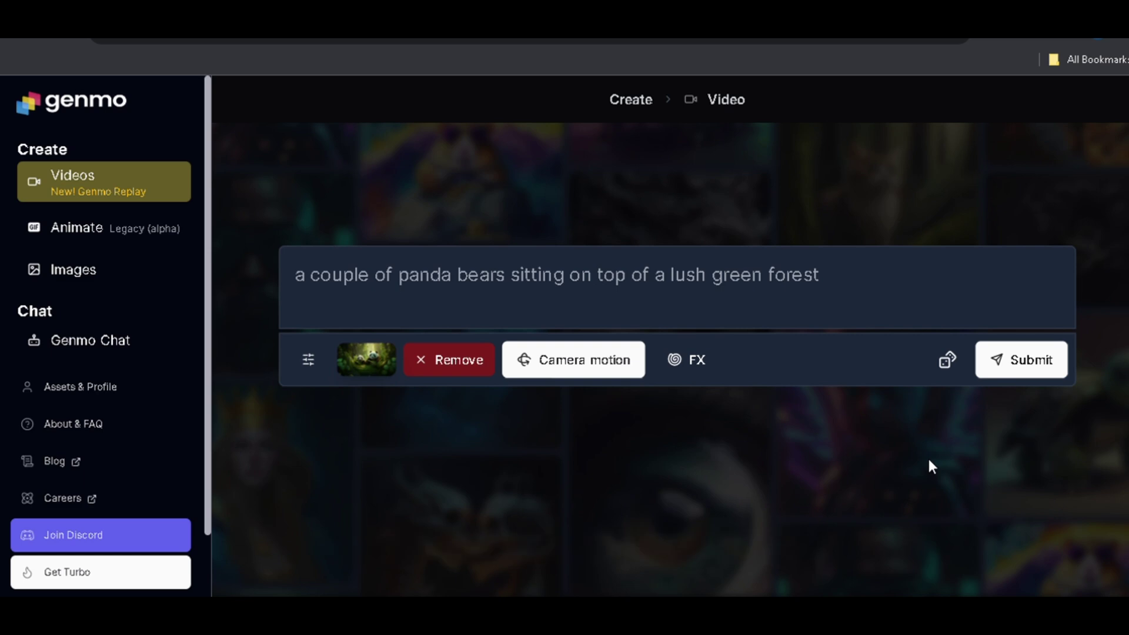
left_click(1021, 364)
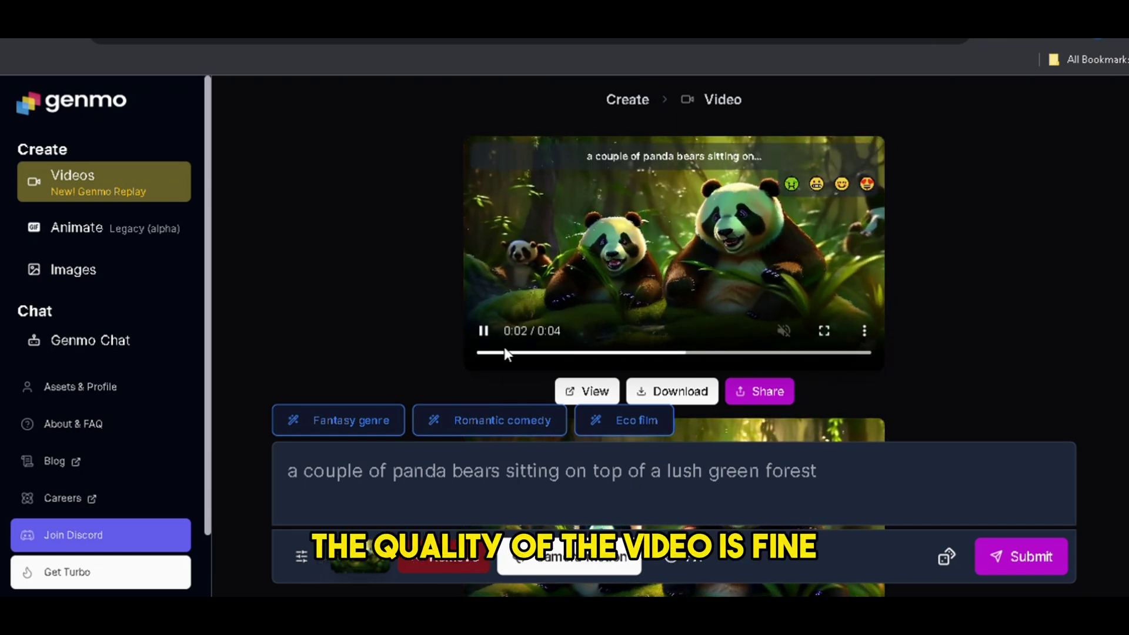
left_click(498, 353)
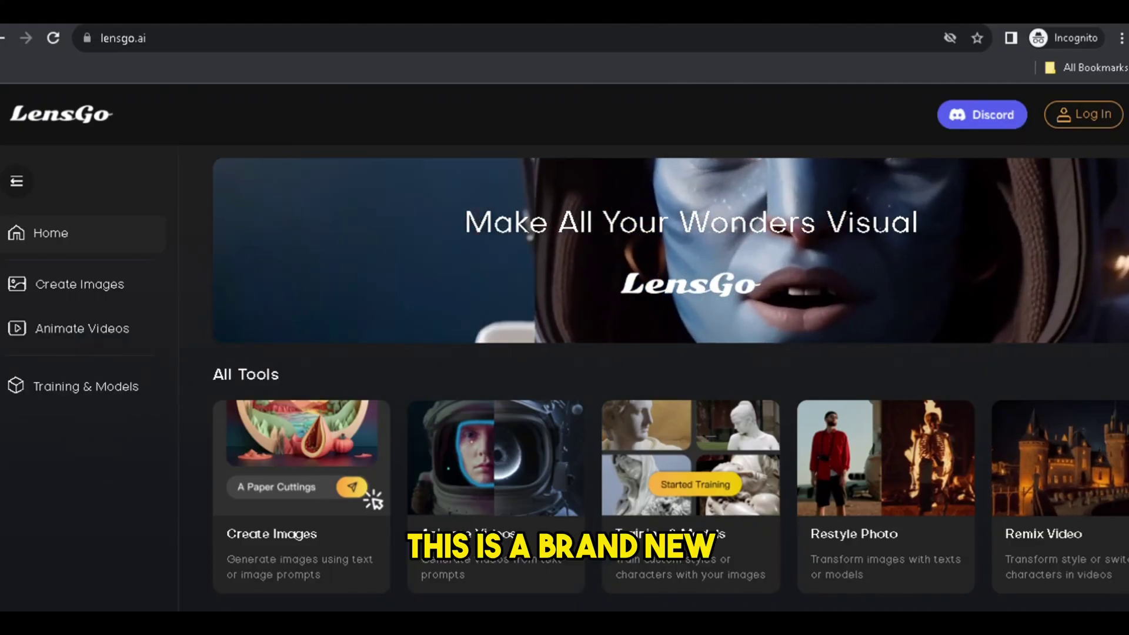
Step: Switch to LensGo's website and examine its tools, Featured Models and Gallery on the home page
scroll(671, 376, "down", 3)
scroll(670, 376, "down", 3)
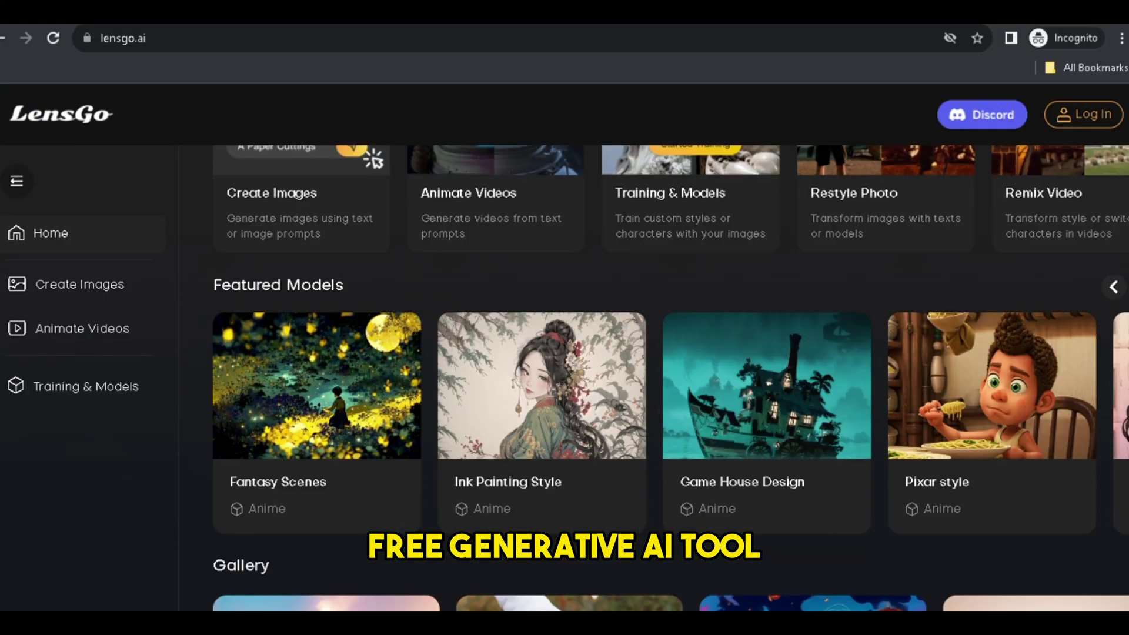
scroll(671, 377, "down", 7)
scroll(1035, 329, "down", 3)
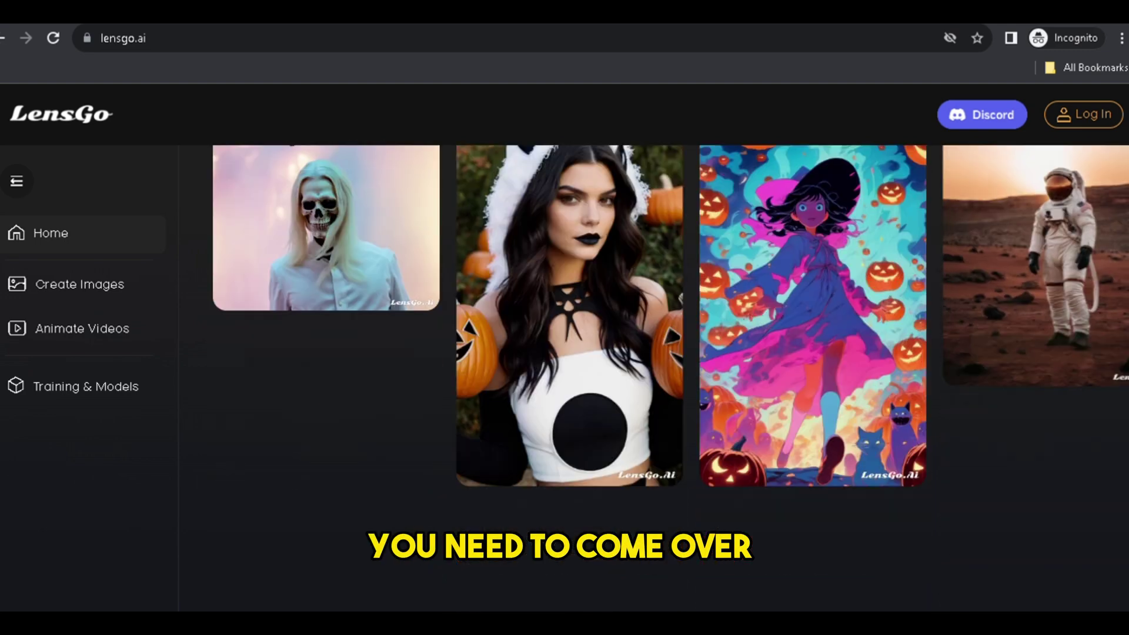
scroll(1035, 330, "up", 1)
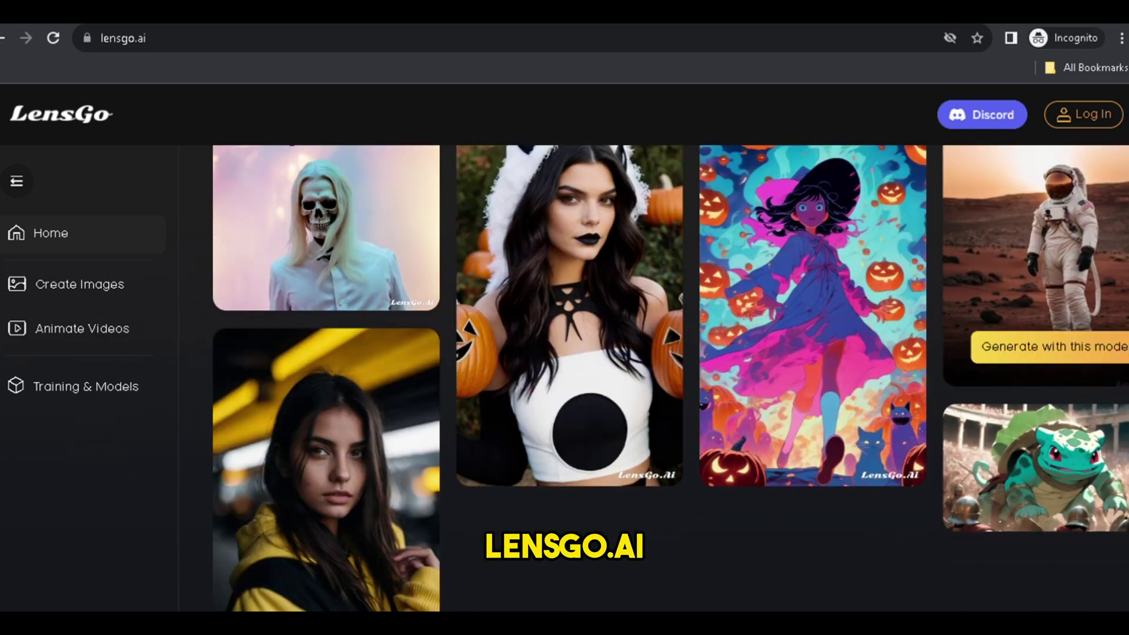
scroll(1126, 270, "up", 8)
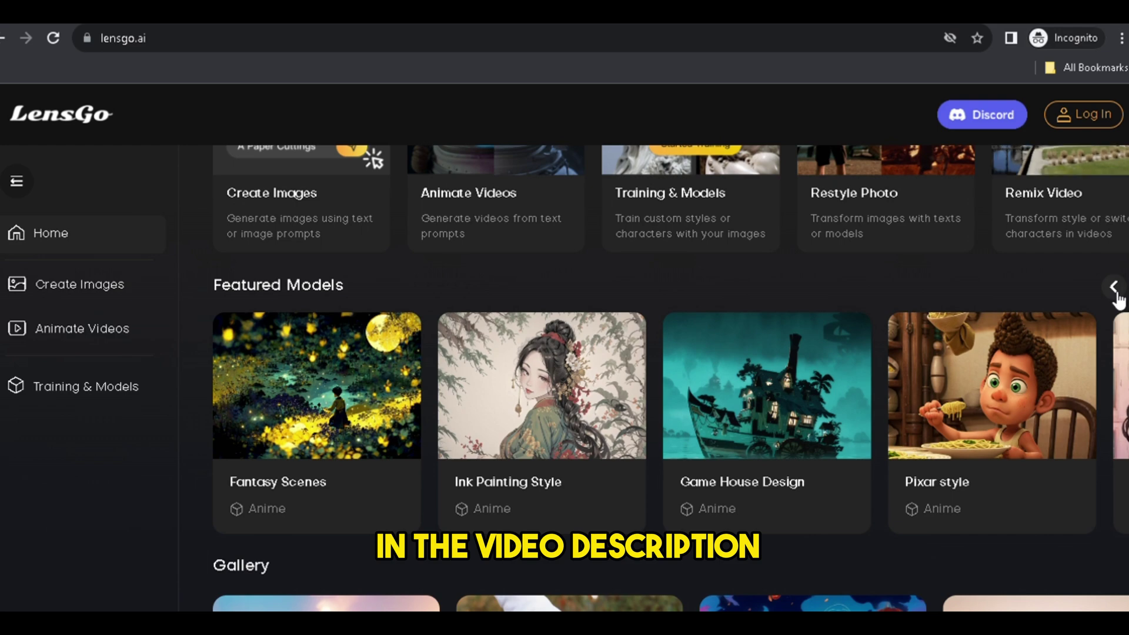
scroll(1117, 294, "up", 6)
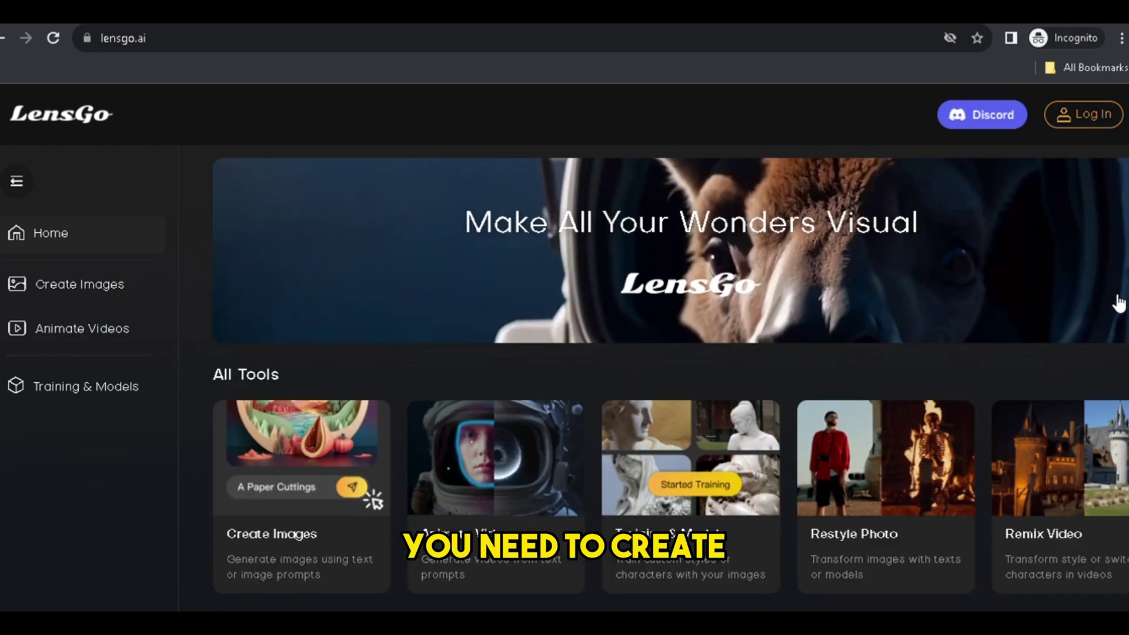
Step: Log in to LensGo, look over its tools and open Animate Videos
left_click(1068, 120)
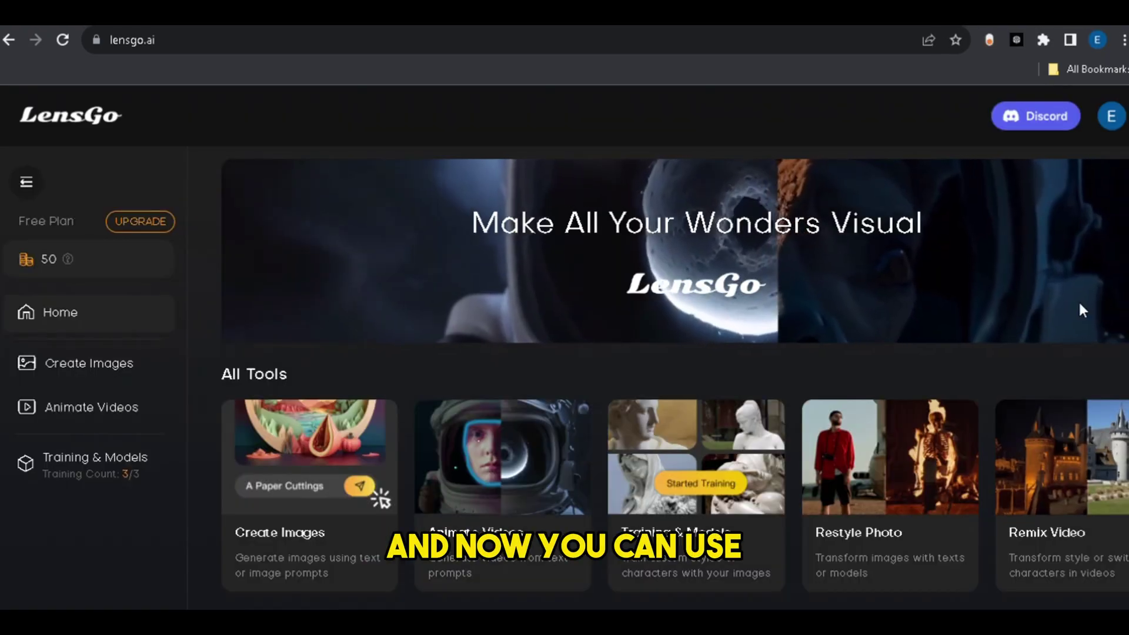
scroll(674, 377, "down", 8)
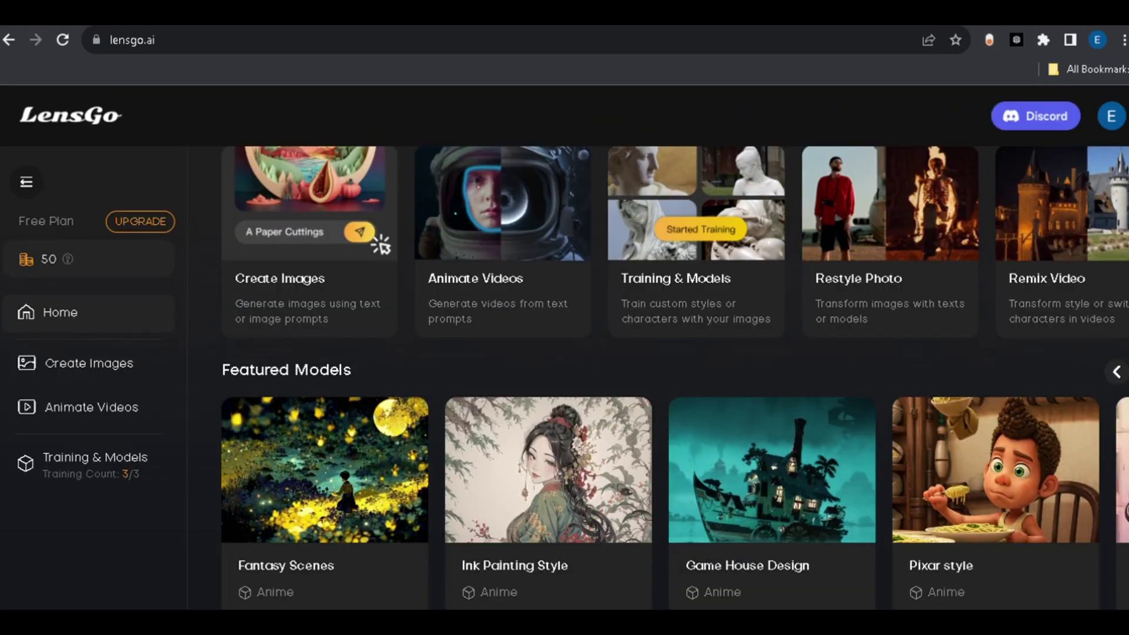
scroll(674, 376, "up", 8)
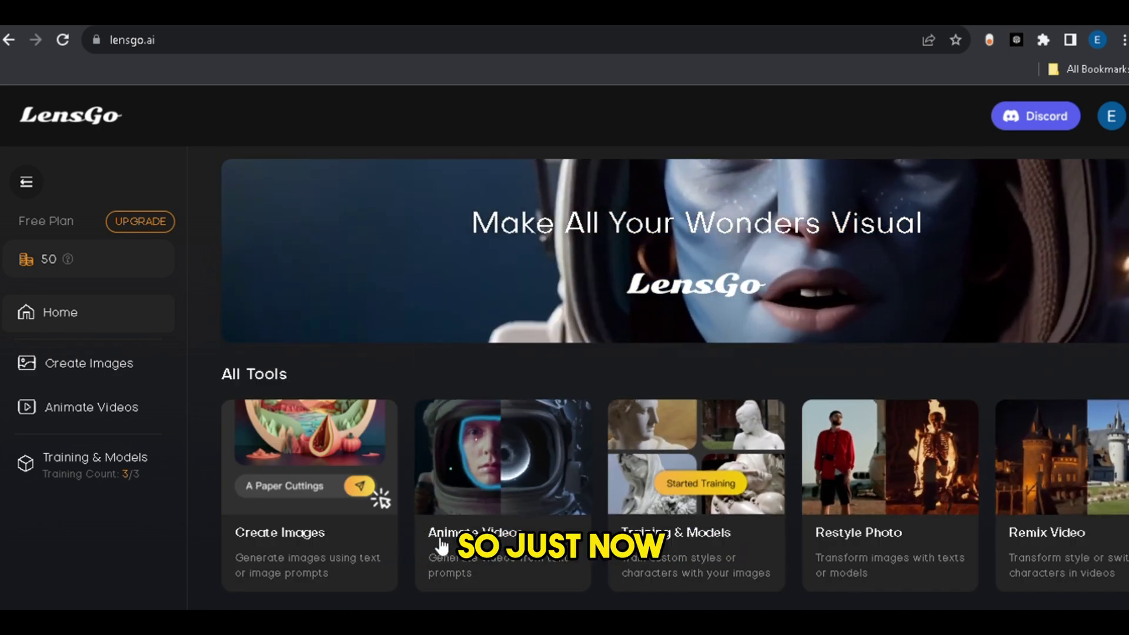
left_click(507, 492)
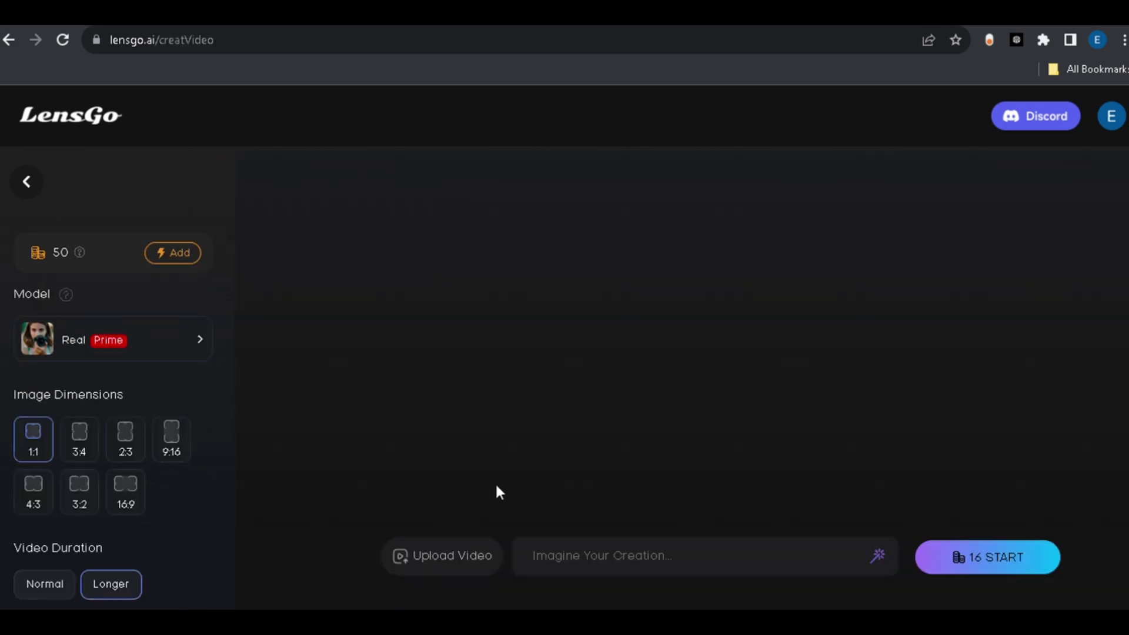
Step: Enter the prompt "Two Pandas playing in a beautiful jungle" and choose the Pixar style model for the video
left_click(600, 563)
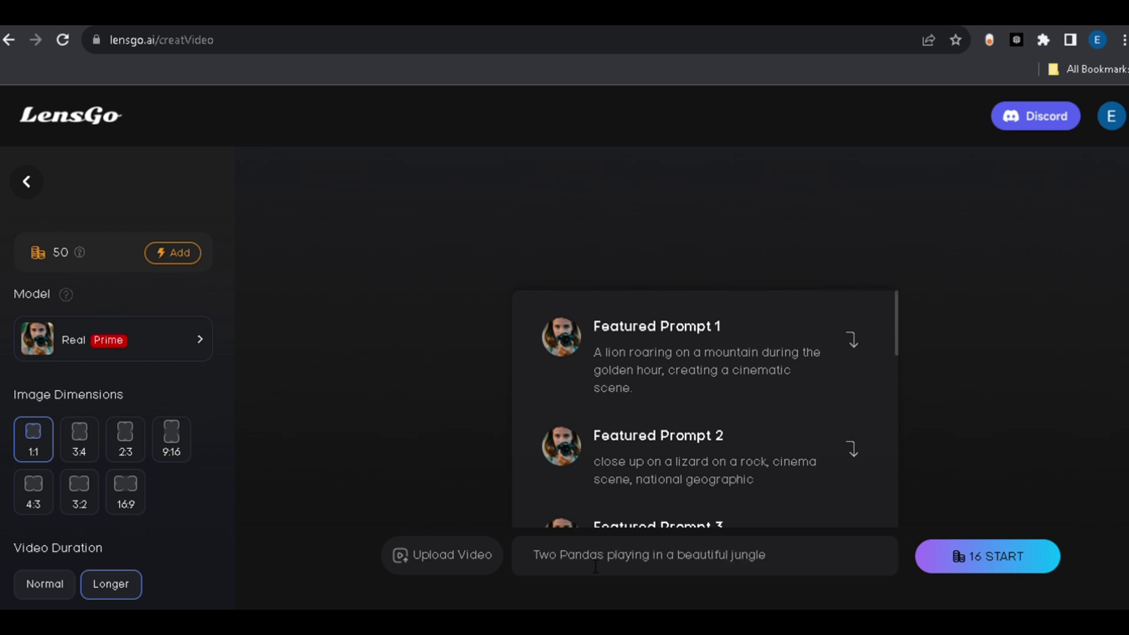
left_click(163, 340)
scroll(347, 336, "down", 5)
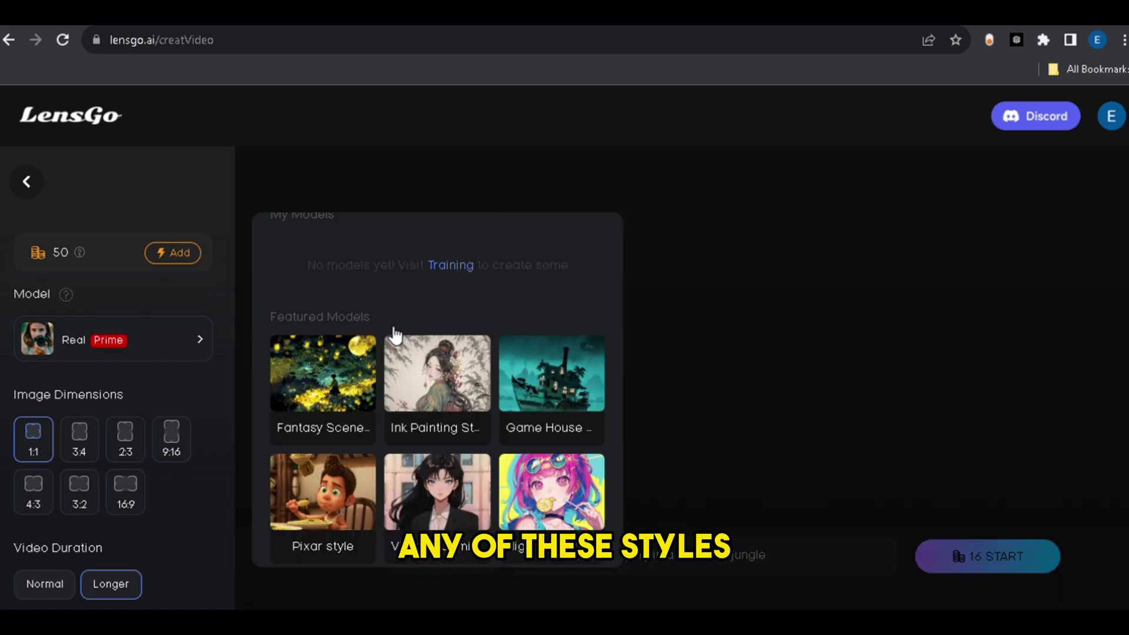
scroll(447, 352, "down", 2)
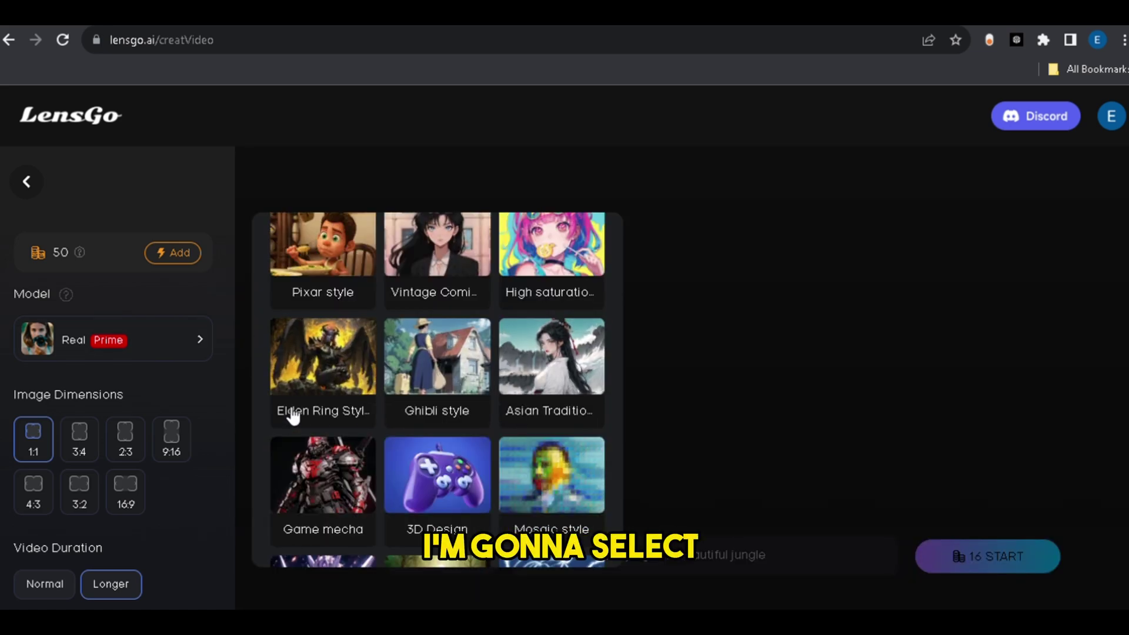
scroll(518, 468, "up", 3)
left_click(316, 341)
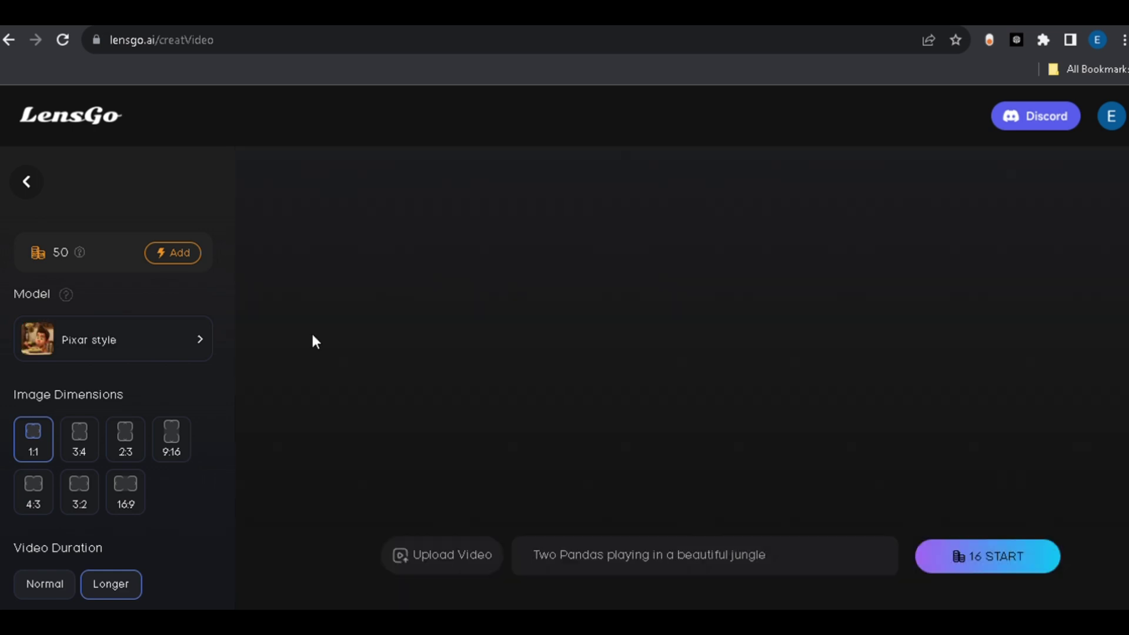
Step: Set the image dimensions to 16:9 and the duration to Longer, generate the panda video and play it back
scroll(168, 411, "down", 2)
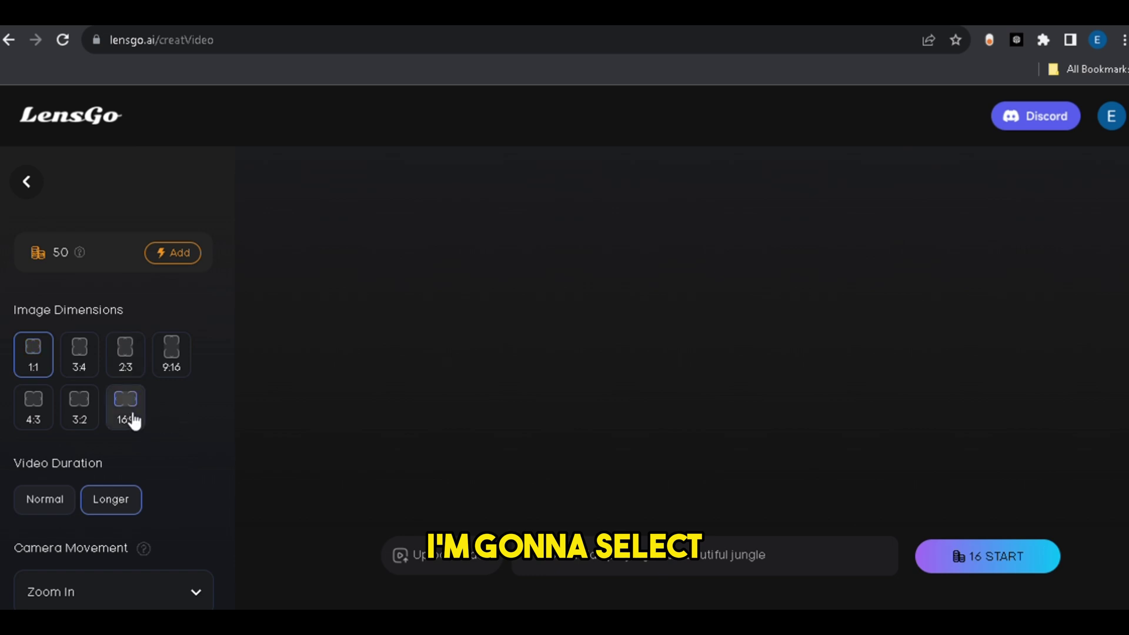
scroll(186, 412, "down", 3)
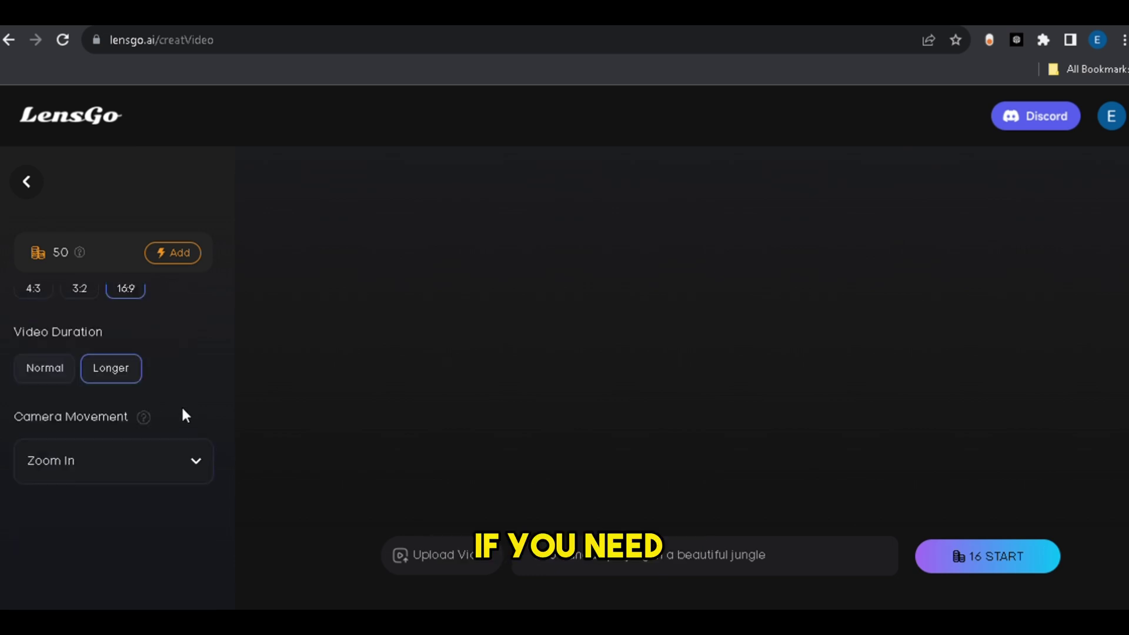
left_click(119, 379)
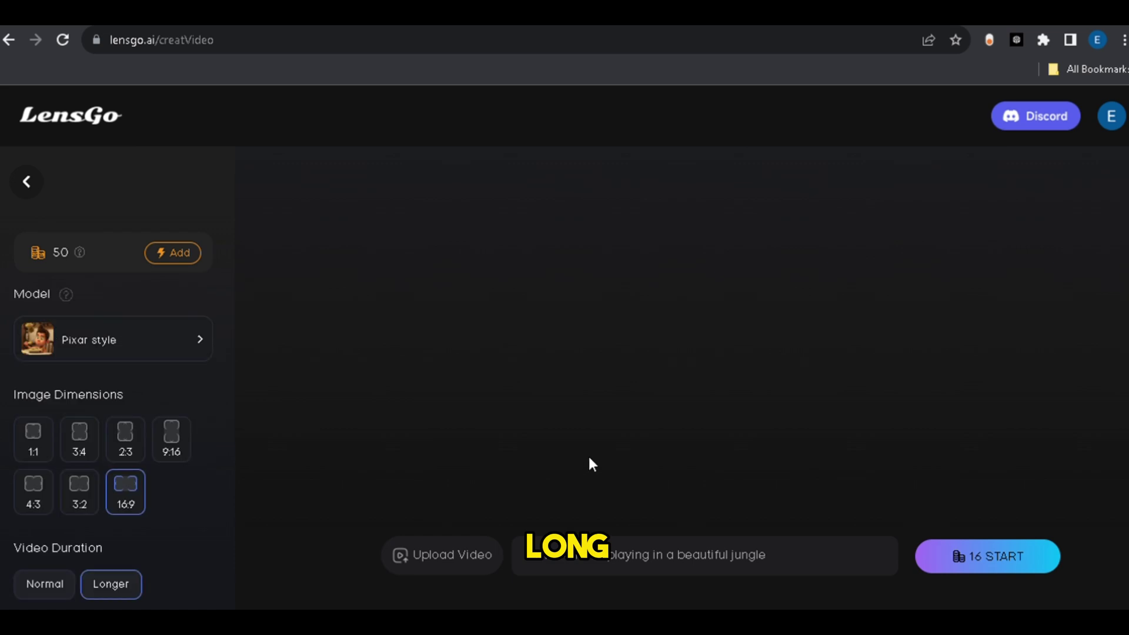
left_click(1000, 566)
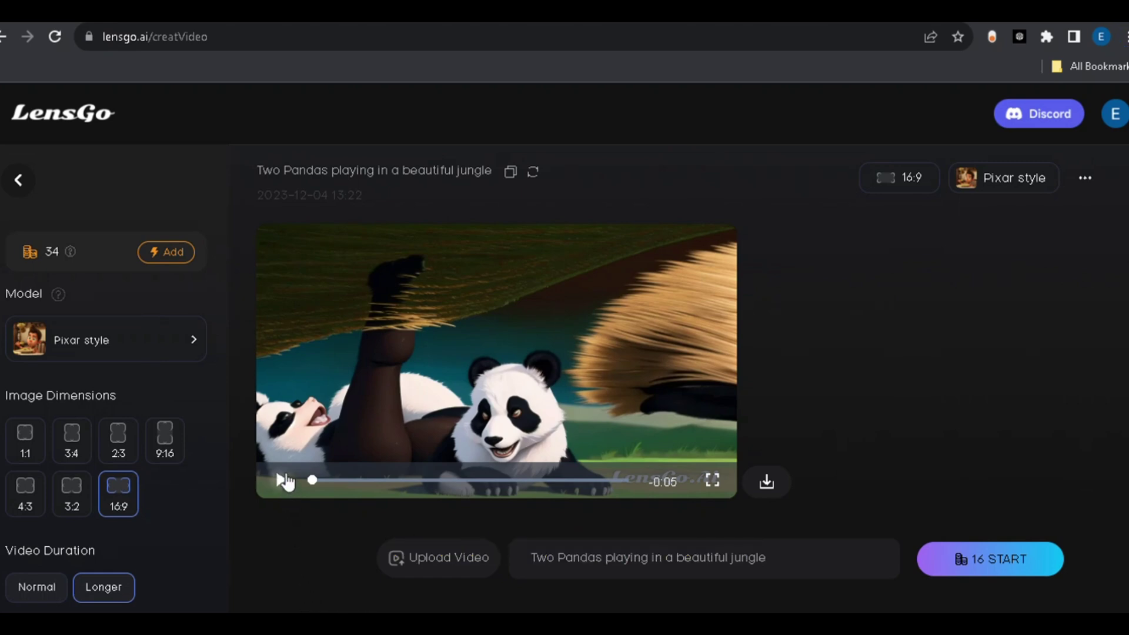
left_click(281, 479)
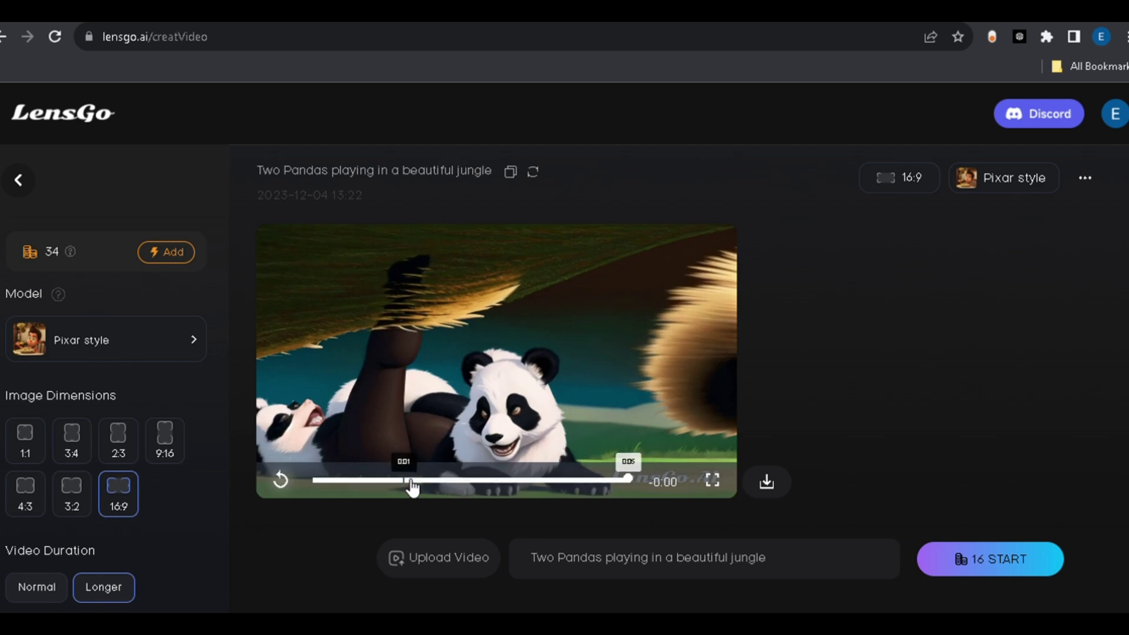
left_click(280, 480)
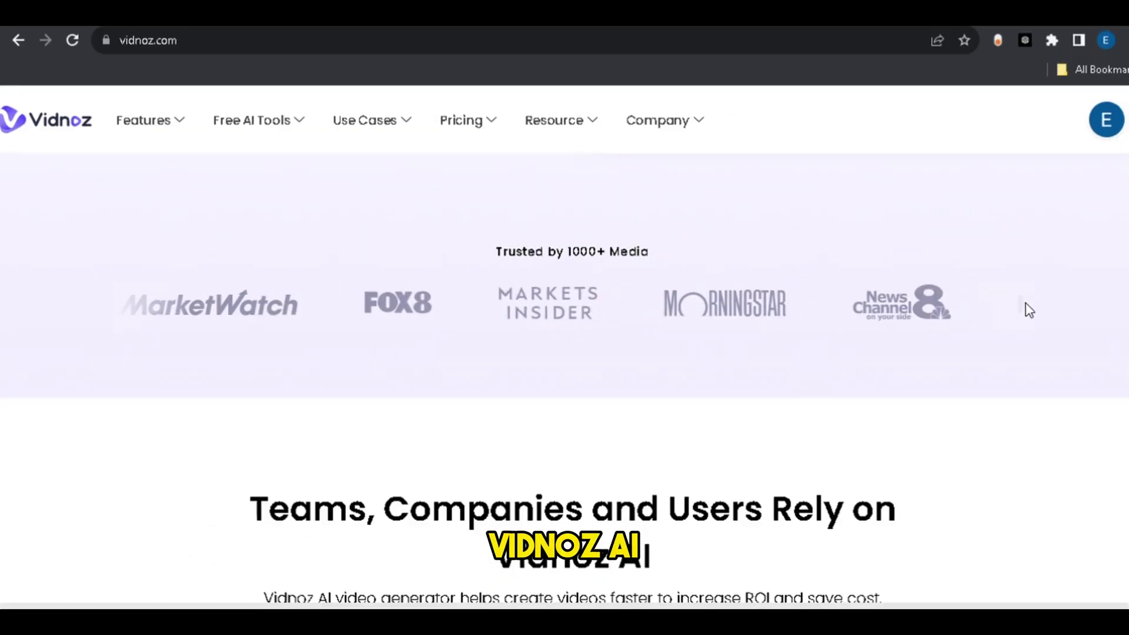
Step: Switch to Vidnoz, look over its home page and E-commerce video templates, and open the Black and Red Black Friday template
scroll(1027, 310, "down", 15)
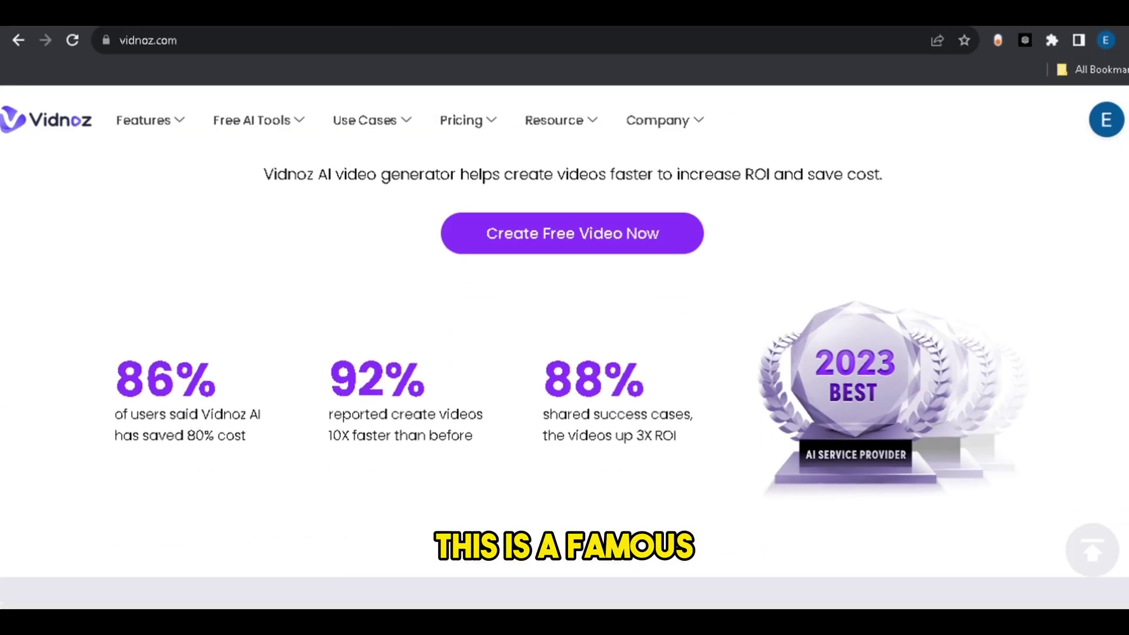
scroll(564, 377, "down", 17)
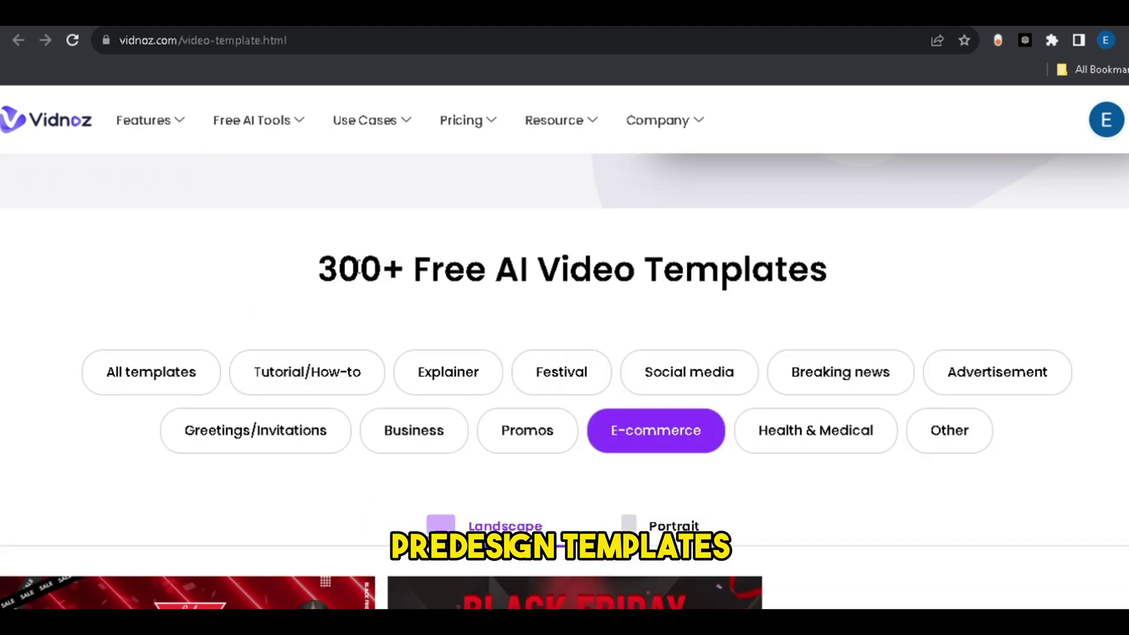
left_click_drag(338, 268, 877, 271)
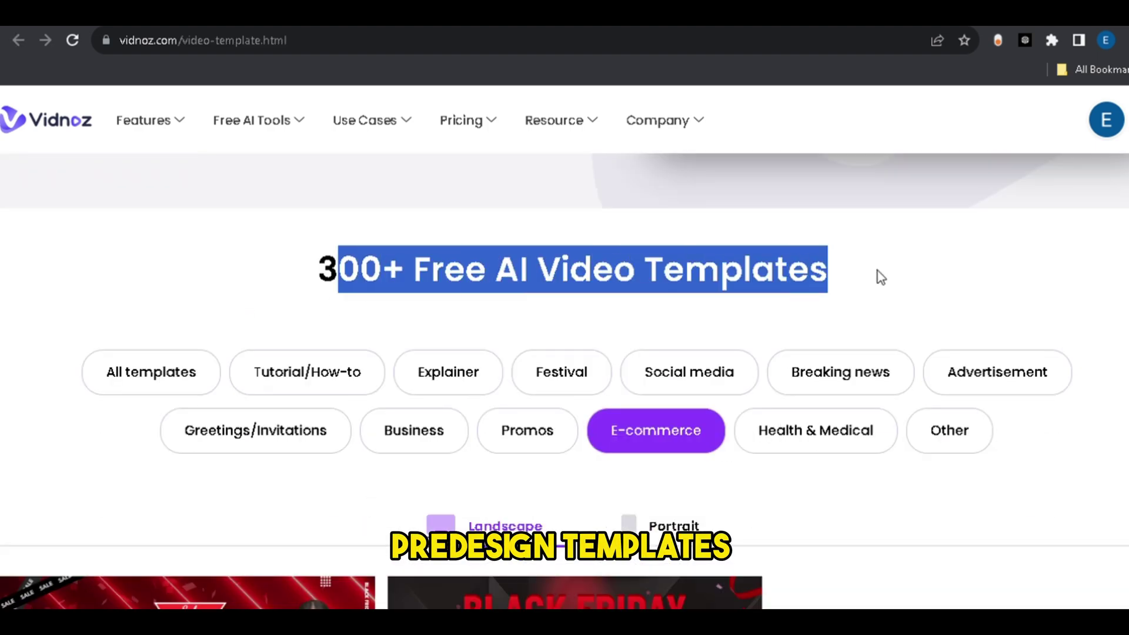
scroll(690, 312, "down", 5)
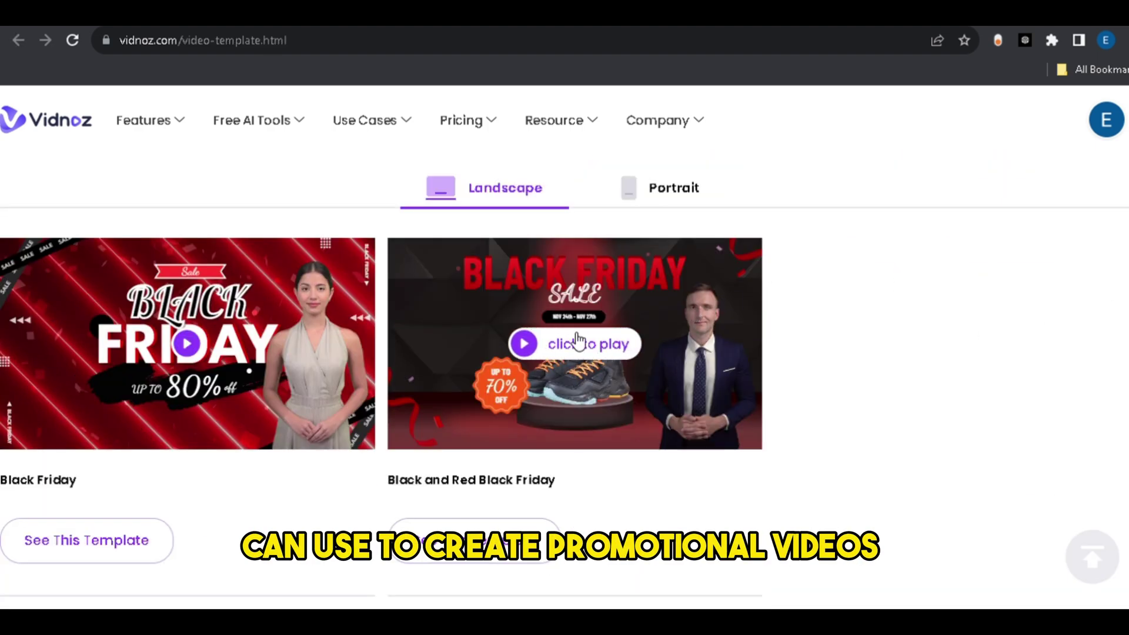
left_click(591, 341)
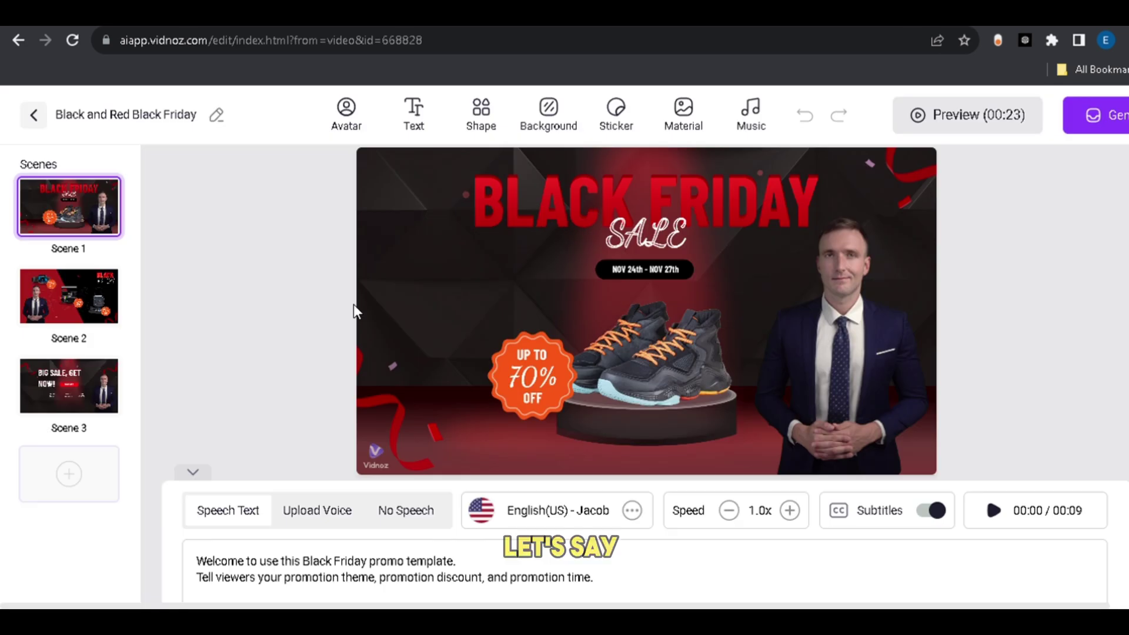
Step: Shift the shoe image slightly in Scene 1 and try out selecting the BLACK FRIDAY heading, spotlight and presenter
left_click(655, 368)
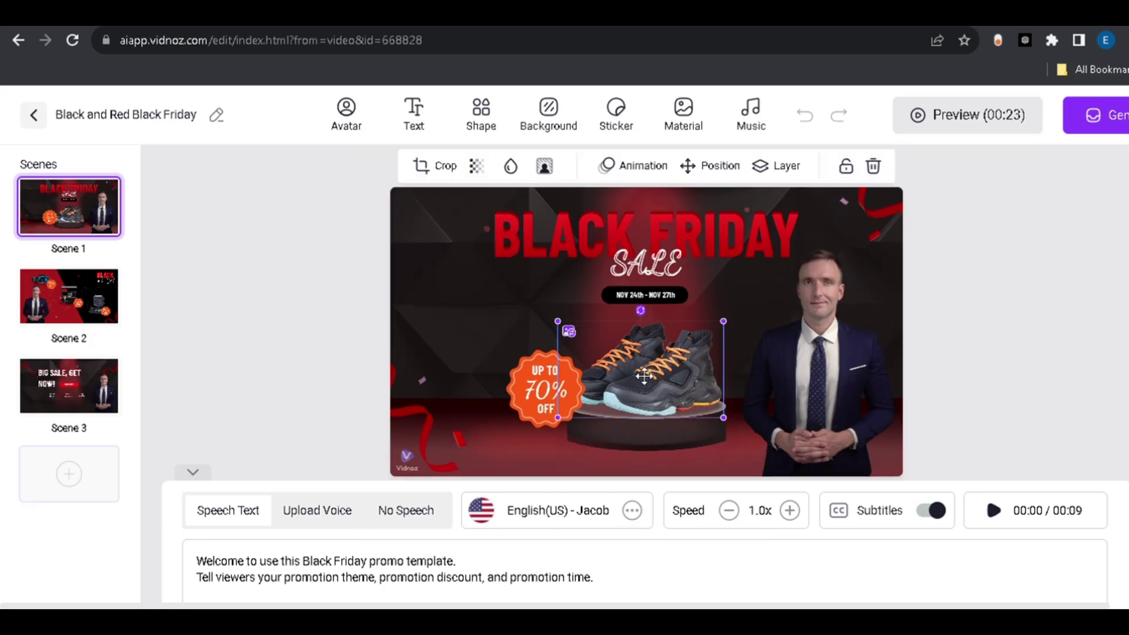
left_click_drag(680, 363, 571, 334)
left_click(473, 406)
left_click(584, 266)
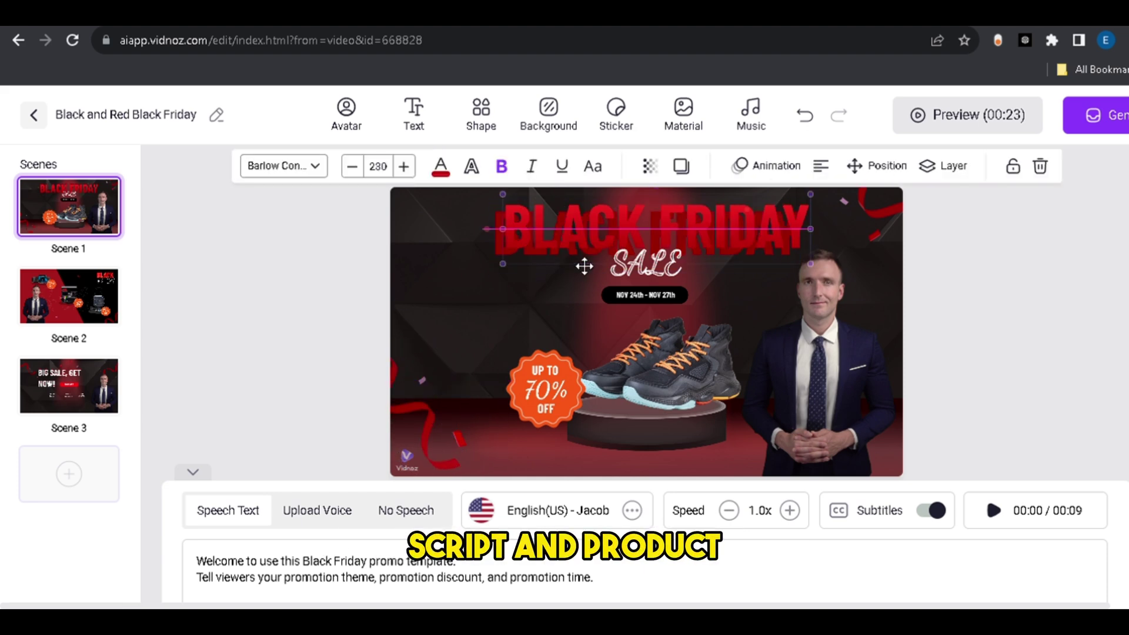
left_click(673, 313)
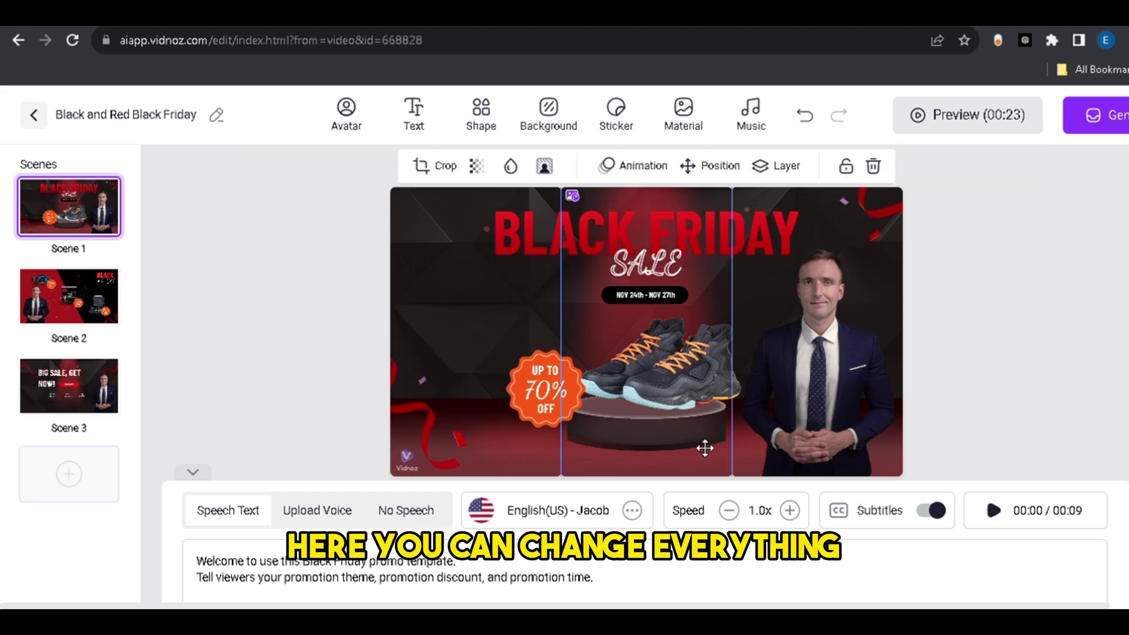
left_click(315, 305)
mouse_move(799, 391)
left_mouse_down()
mouse_move(474, 372)
mouse_move(797, 377)
left_mouse_up()
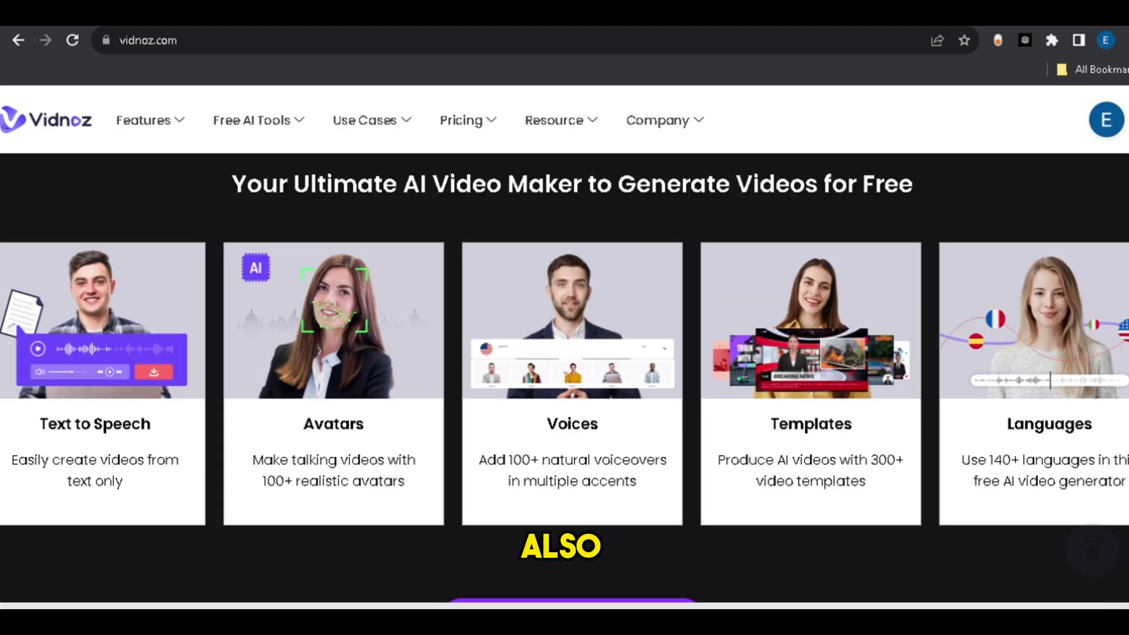
Step: Look through Vidnoz's Free AI Tools and Use Cases, and examine the AI Headshot Generator page and its example headshots
mouse_move(289, 119)
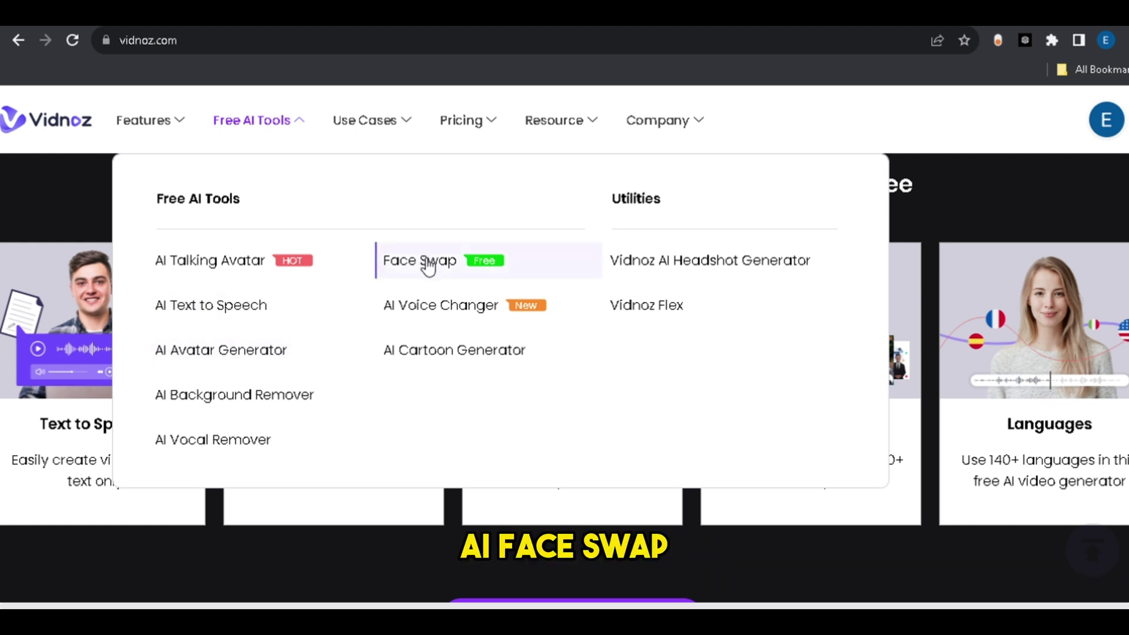
mouse_move(404, 122)
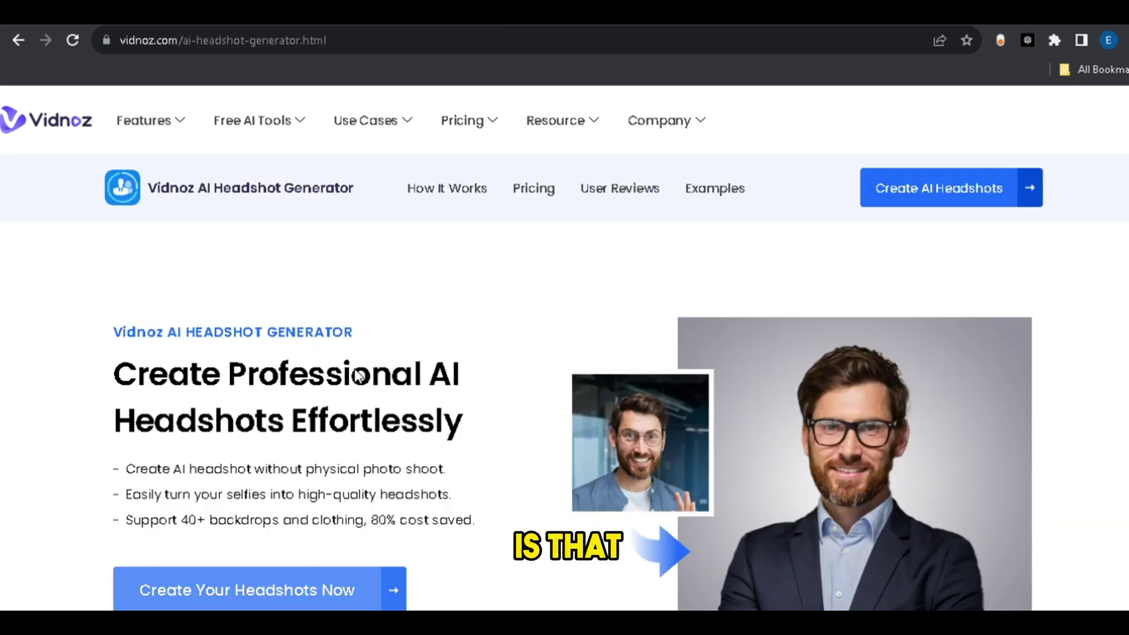
scroll(181, 449, "down", 3)
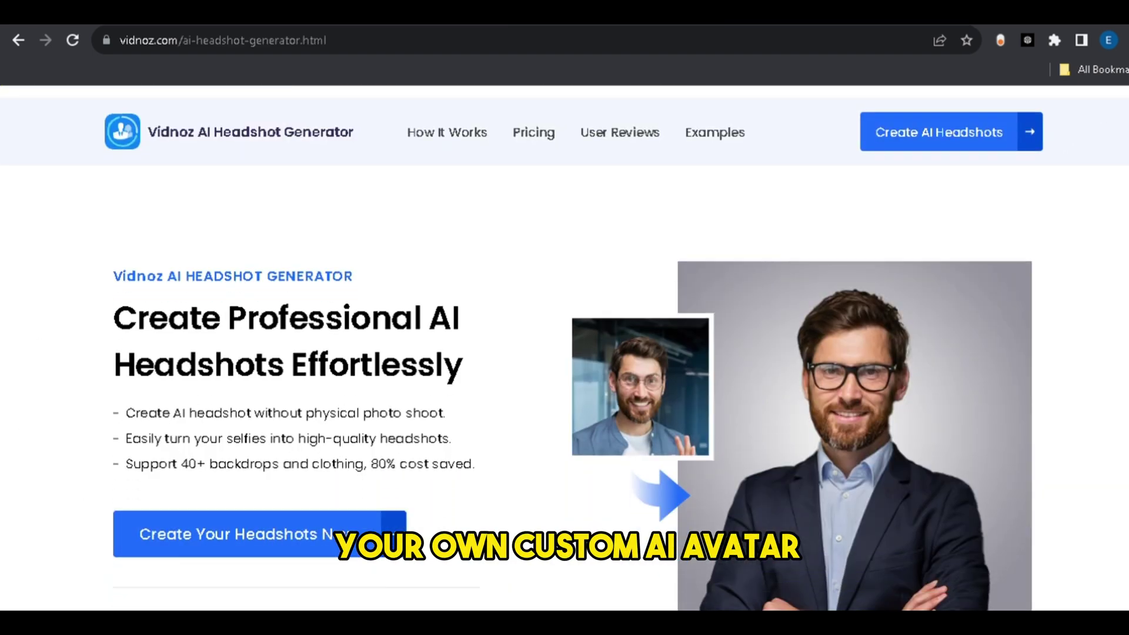
left_click_drag(114, 224, 474, 285)
left_click(473, 321)
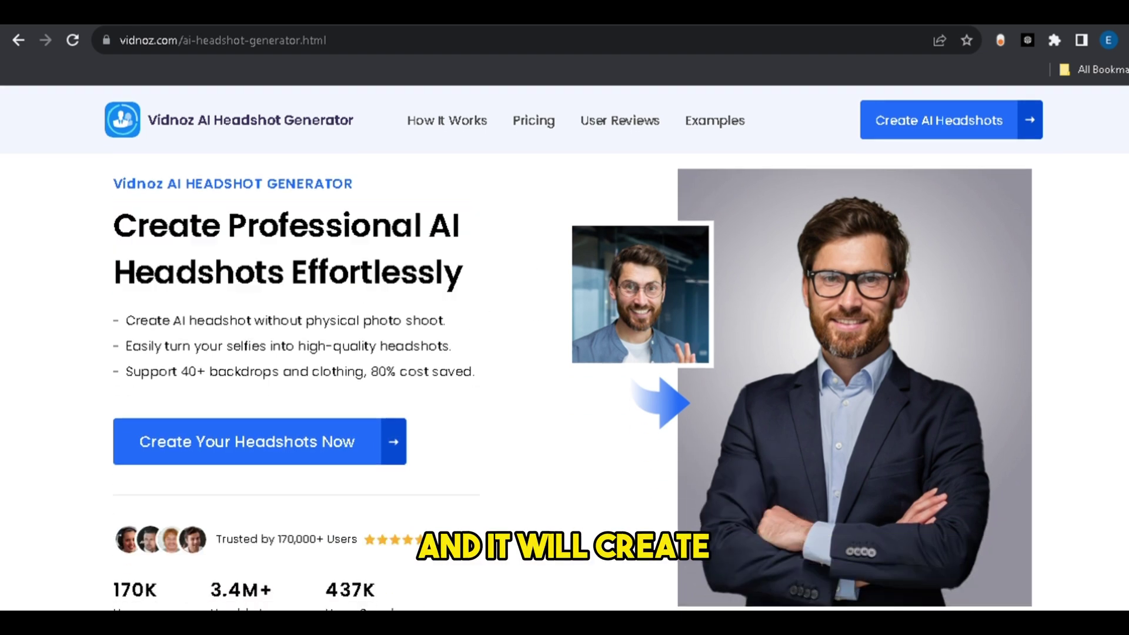
scroll(564, 347, "down", 15)
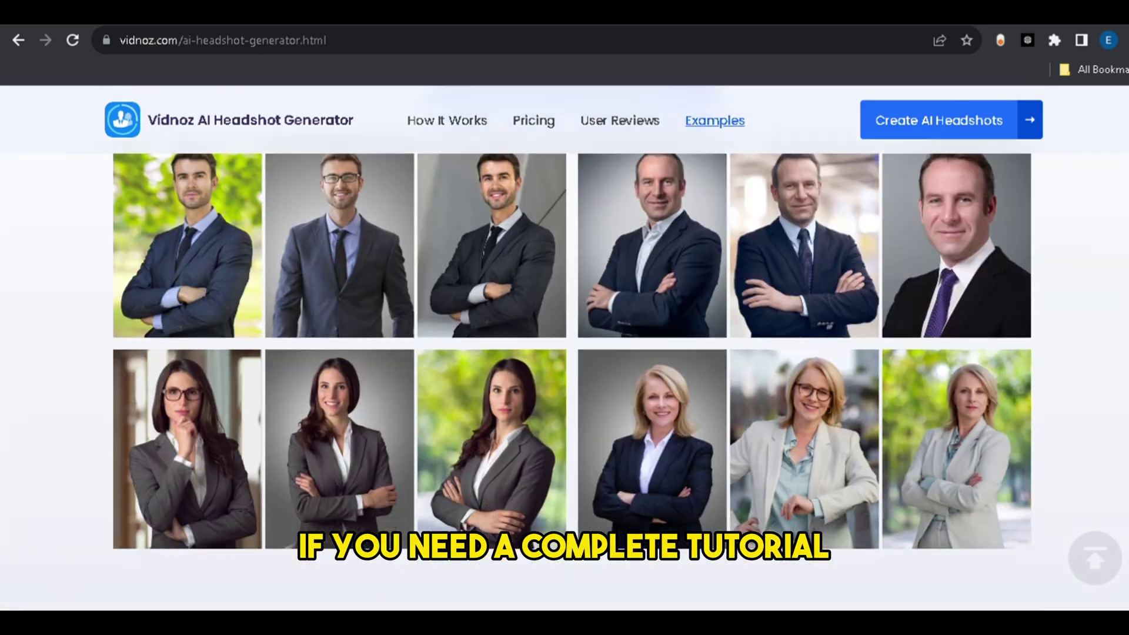
scroll(1121, 188, "up", 9)
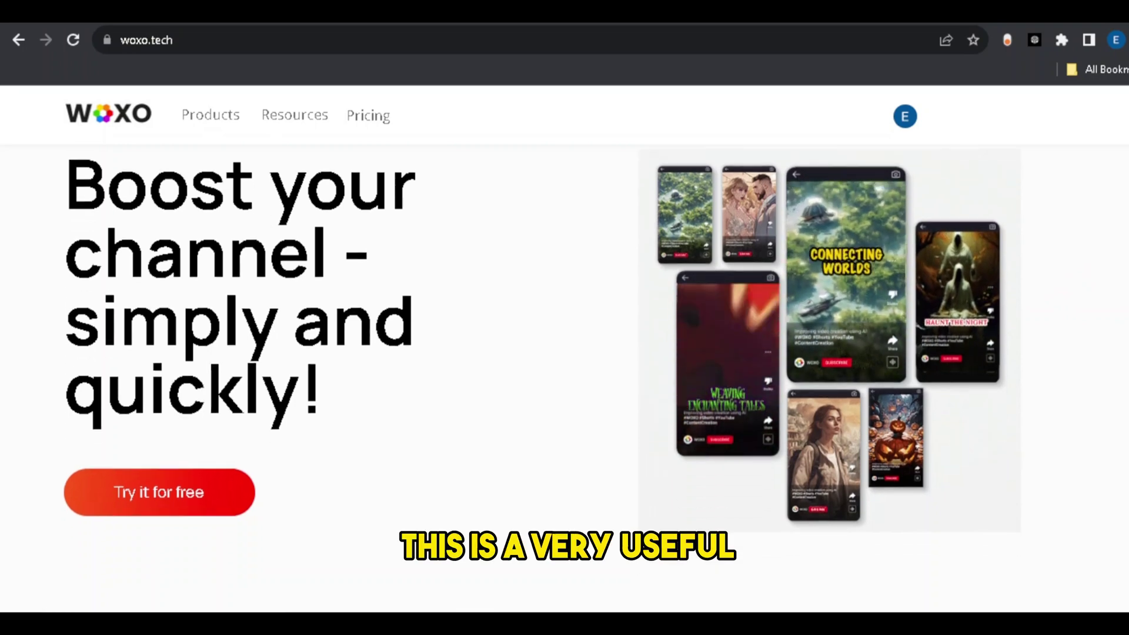
Step: Switch to WOXO's website and examine its use cases, channel features and idea-to-video steps on the home page
scroll(564, 346, "down", 5)
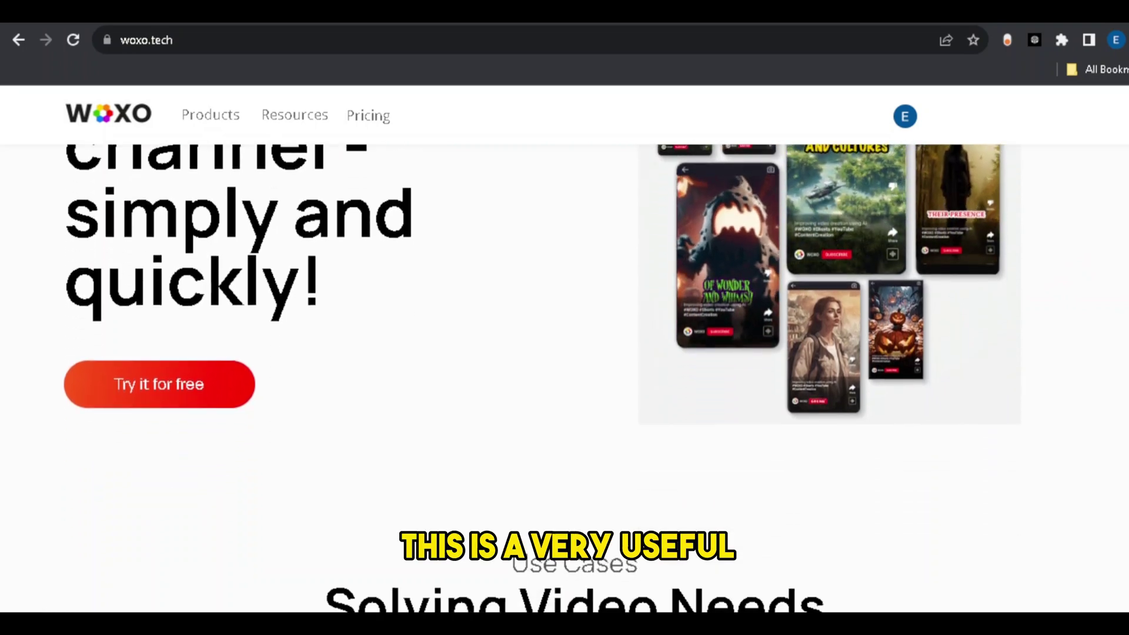
scroll(565, 347, "down", 8)
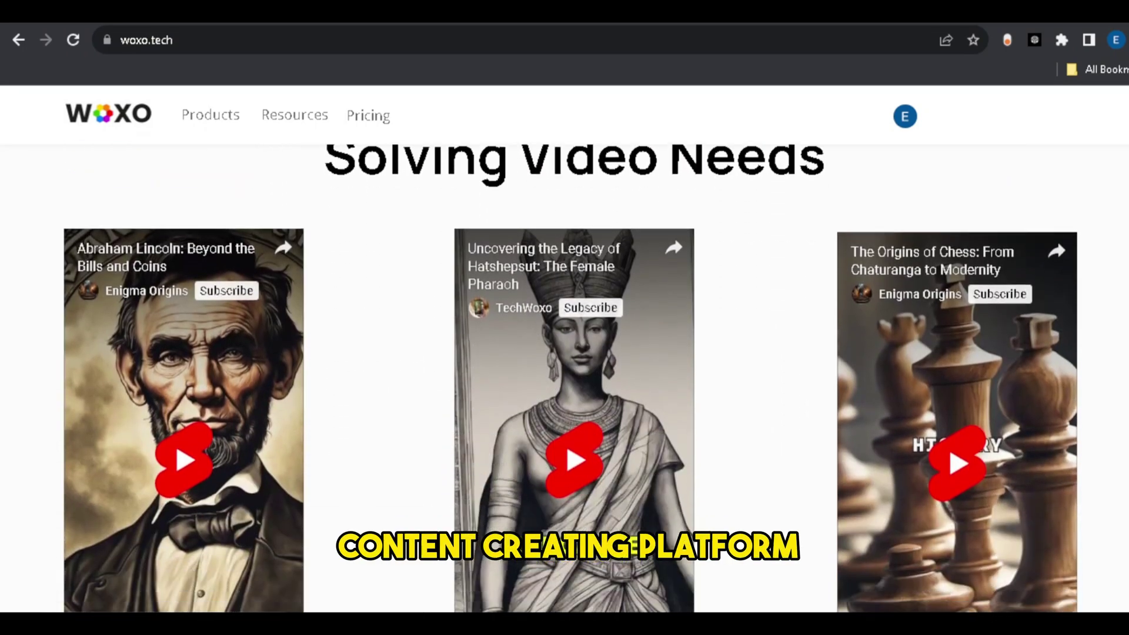
scroll(564, 347, "down", 8)
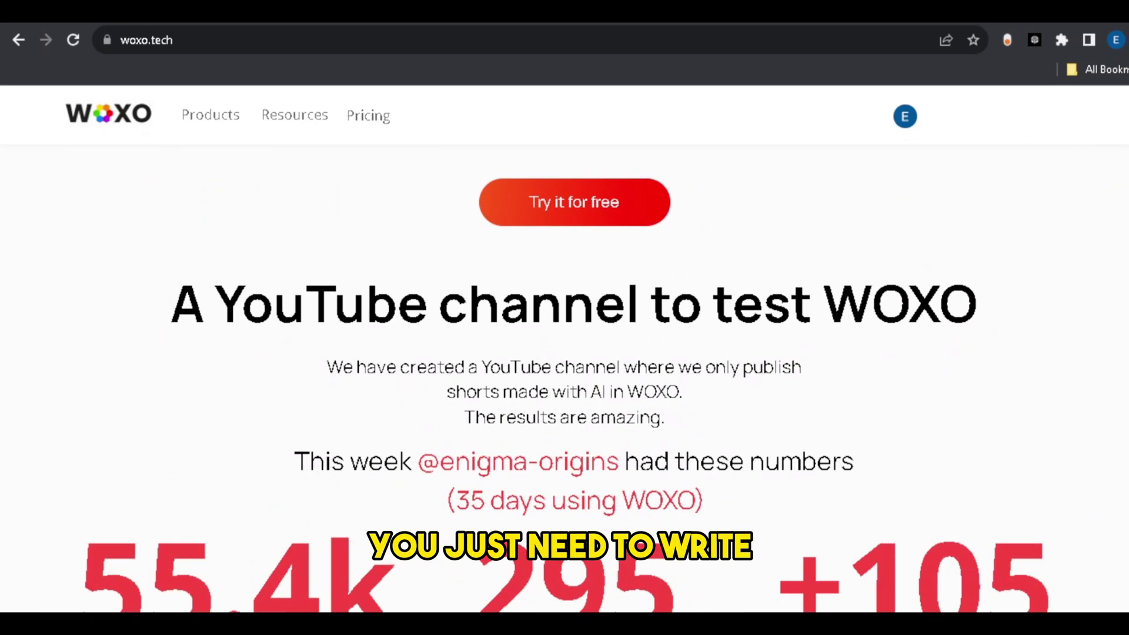
scroll(564, 347, "down", 10)
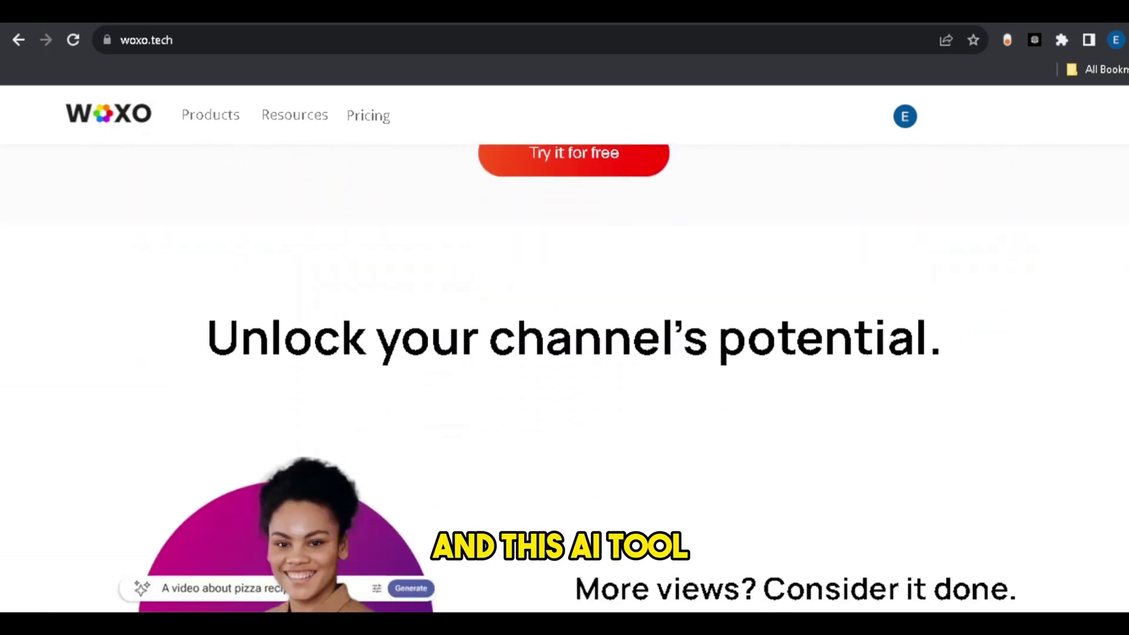
scroll(564, 347, "down", 4)
scroll(565, 347, "down", 9)
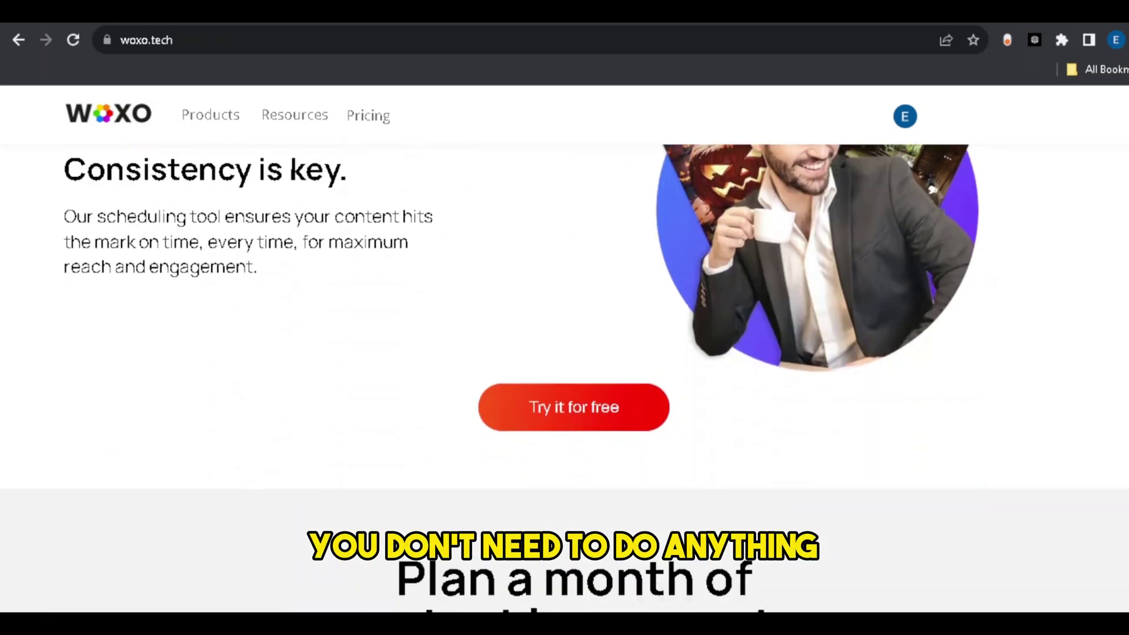
scroll(565, 347, "down", 12)
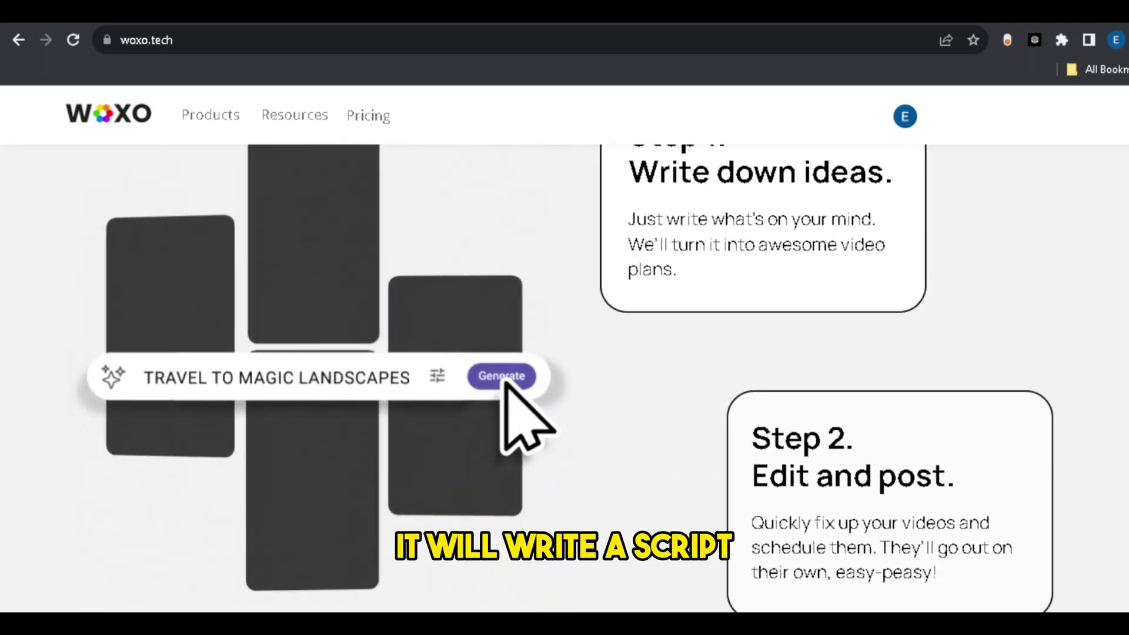
scroll(564, 347, "down", 1)
scroll(564, 347, "up", 1)
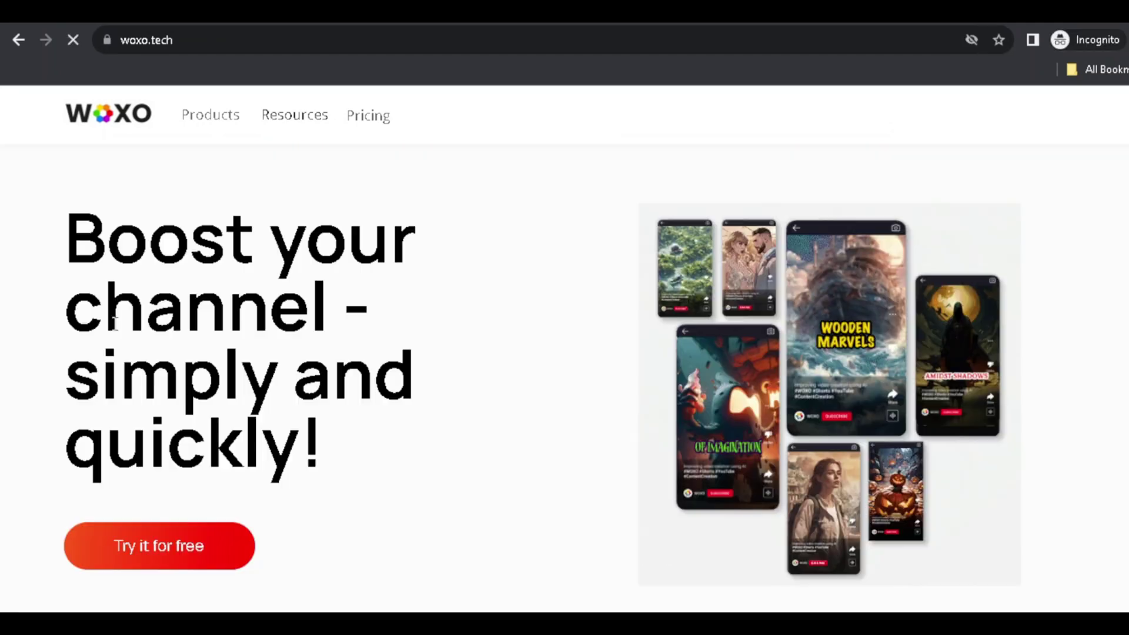
Step: Sign in to WOXO with Google and generate a video from the prompt "create a video where two pandas playing in beautiful jungle"
left_click(139, 547)
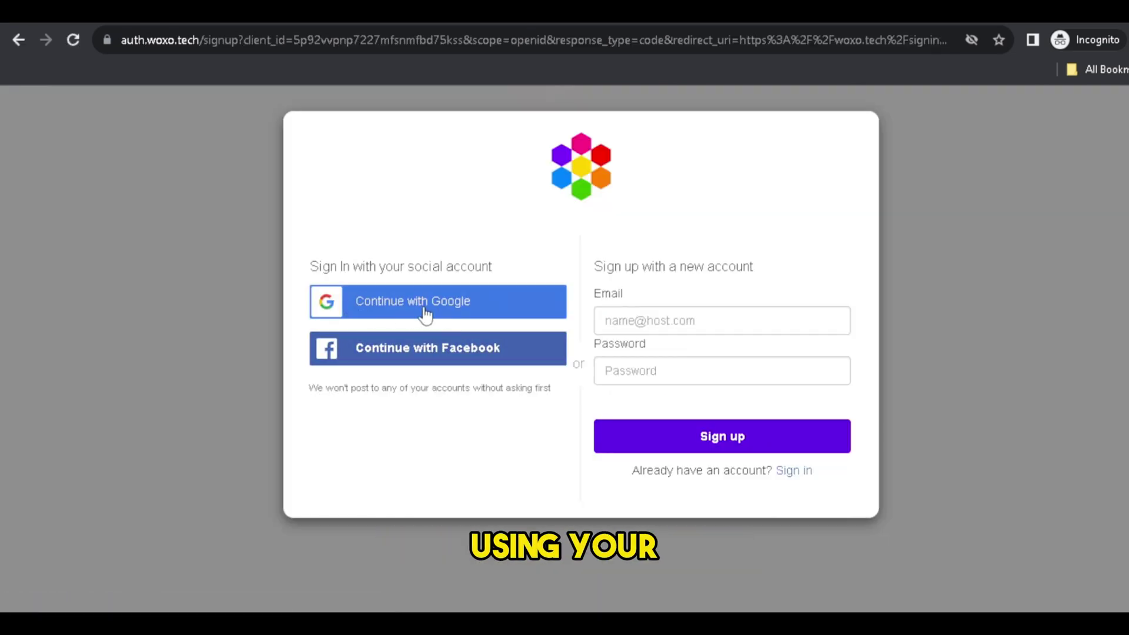
left_click(424, 315)
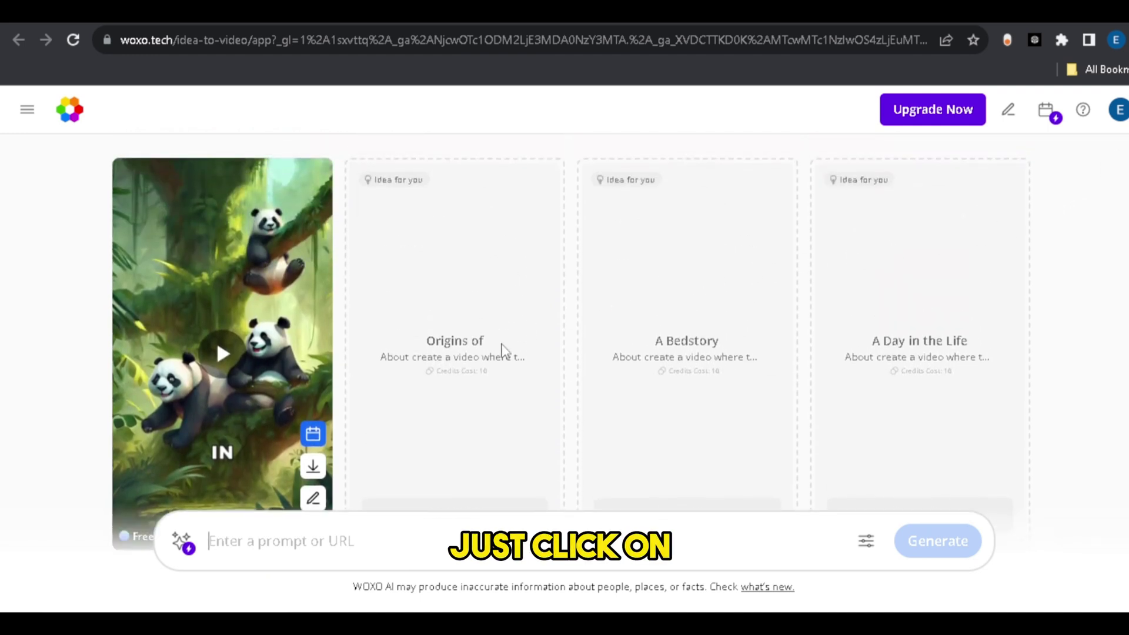
right_click(229, 539)
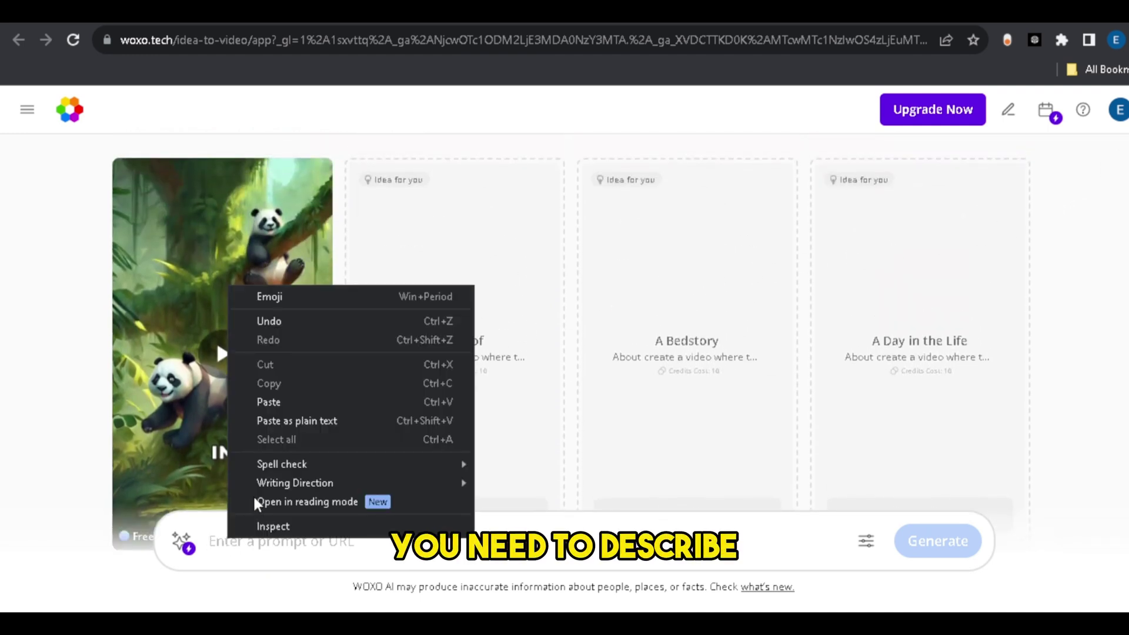
left_click(269, 402)
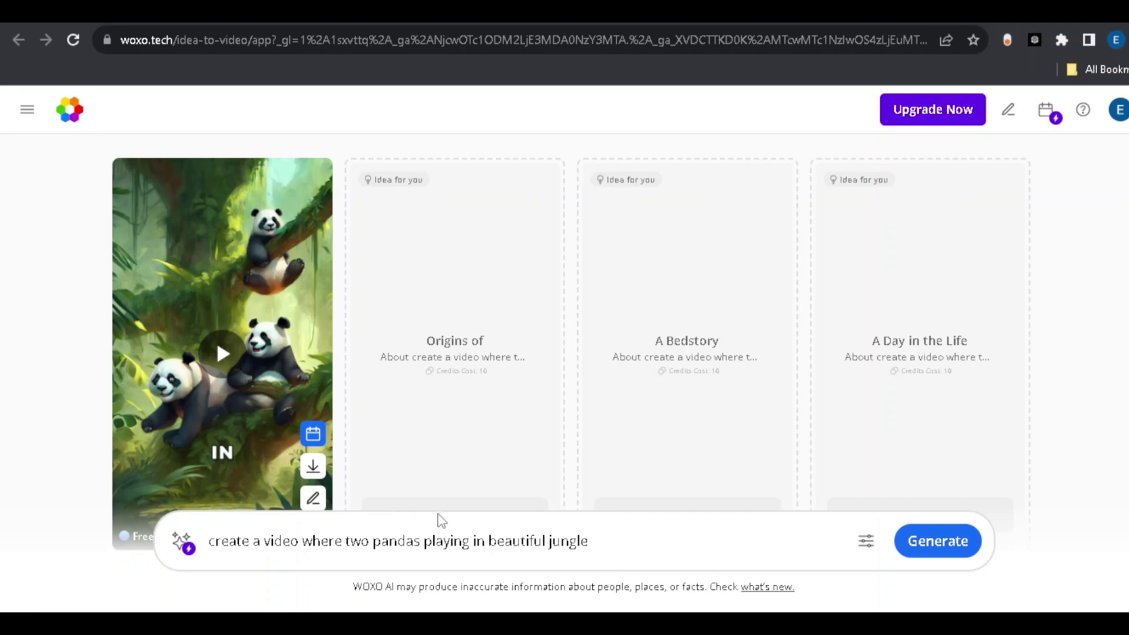
scroll(619, 392, "down", 2)
left_click(934, 542)
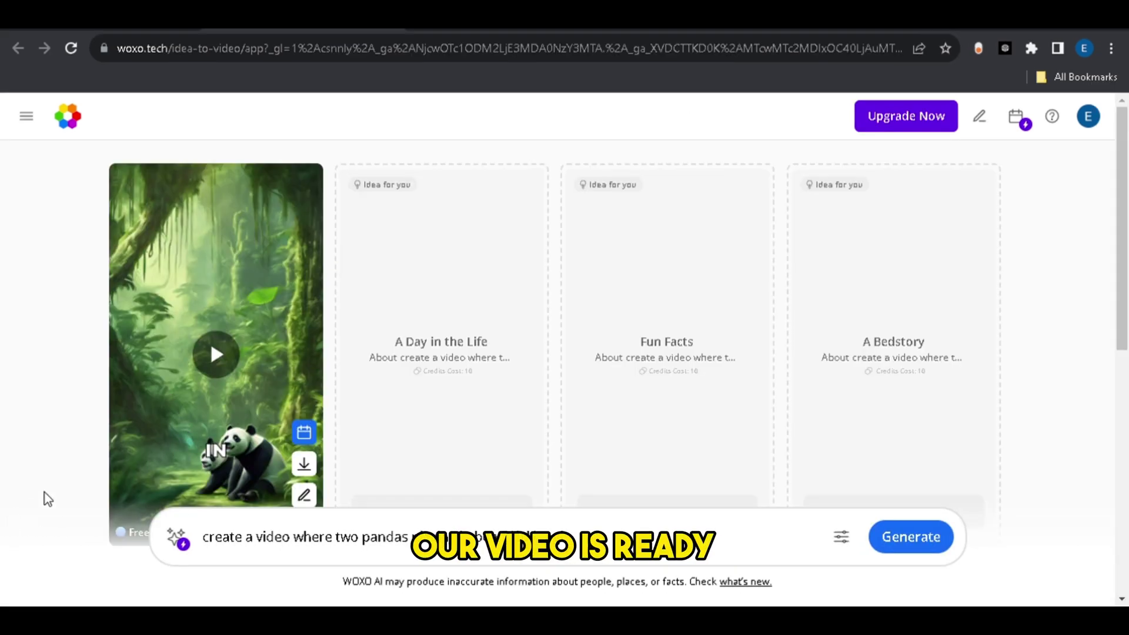
Step: Play the generated panda video and look through its Scenes, Multimedia and Details editing options
left_click(215, 356)
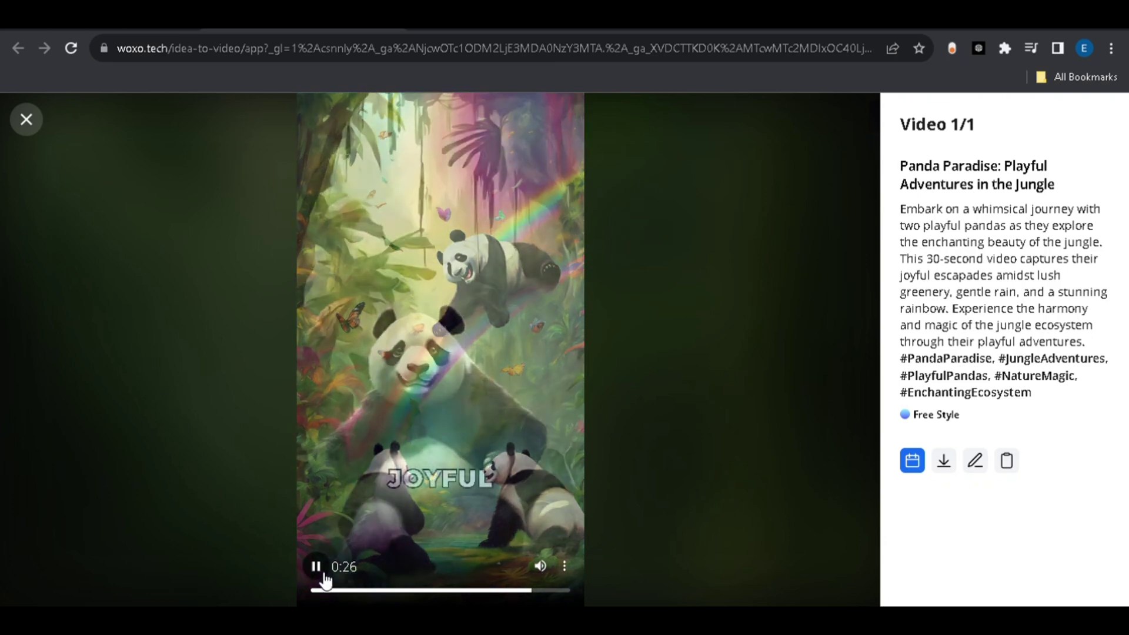
left_click(318, 557)
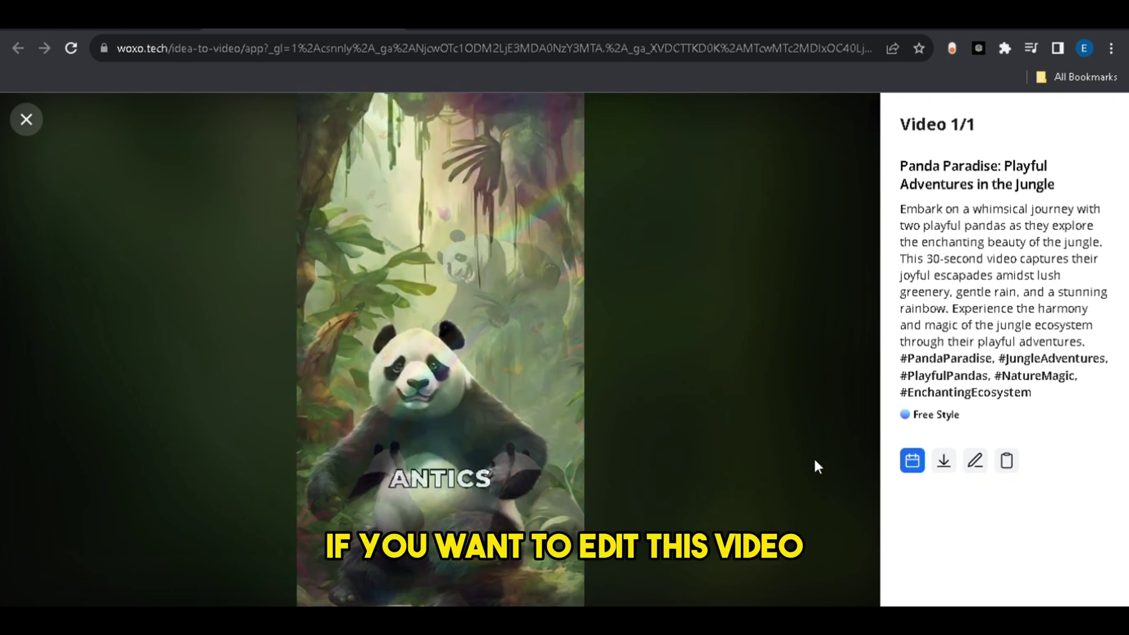
left_click(974, 465)
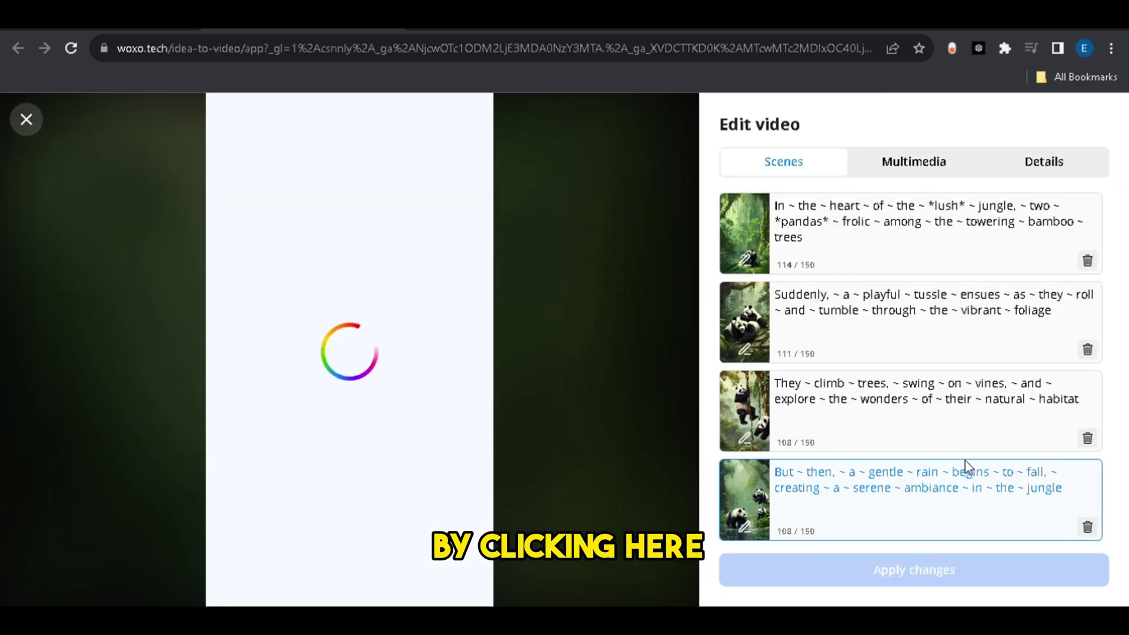
scroll(867, 298, "down", 4)
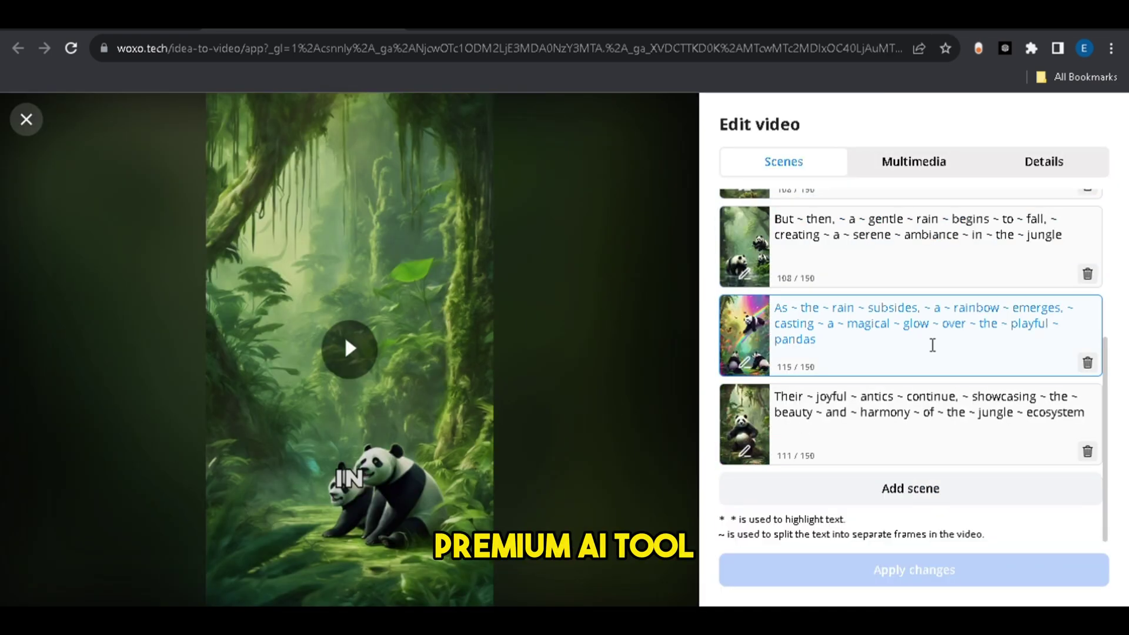
left_click(935, 163)
left_click(1059, 171)
left_click(1010, 362)
left_click_drag(1010, 363, 902, 330)
left_click(764, 303)
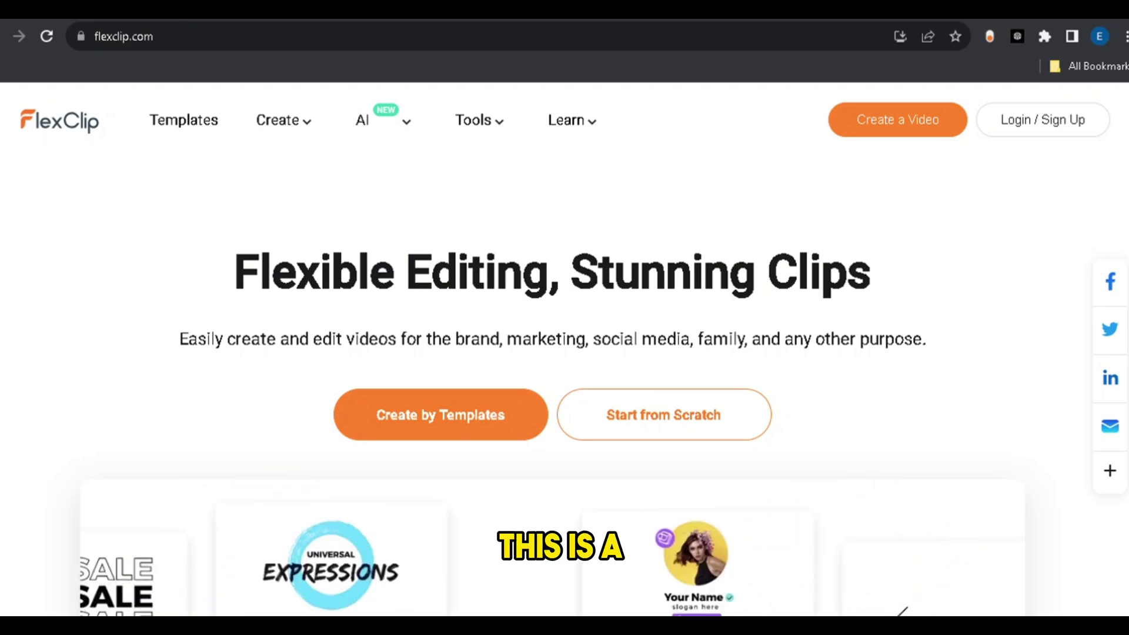
Step: Switch to FlexClip's website and look over its home page templates, built-in resources, and AI and other tools
scroll(553, 353, "down", 4)
scroll(553, 353, "down", 10)
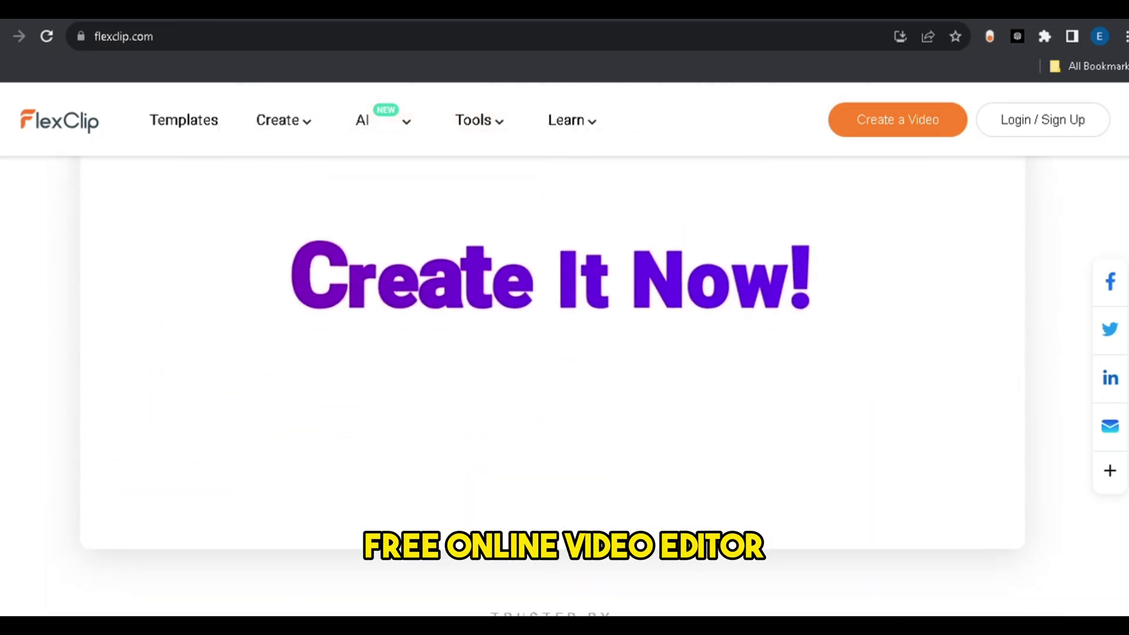
scroll(565, 353, "down", 17)
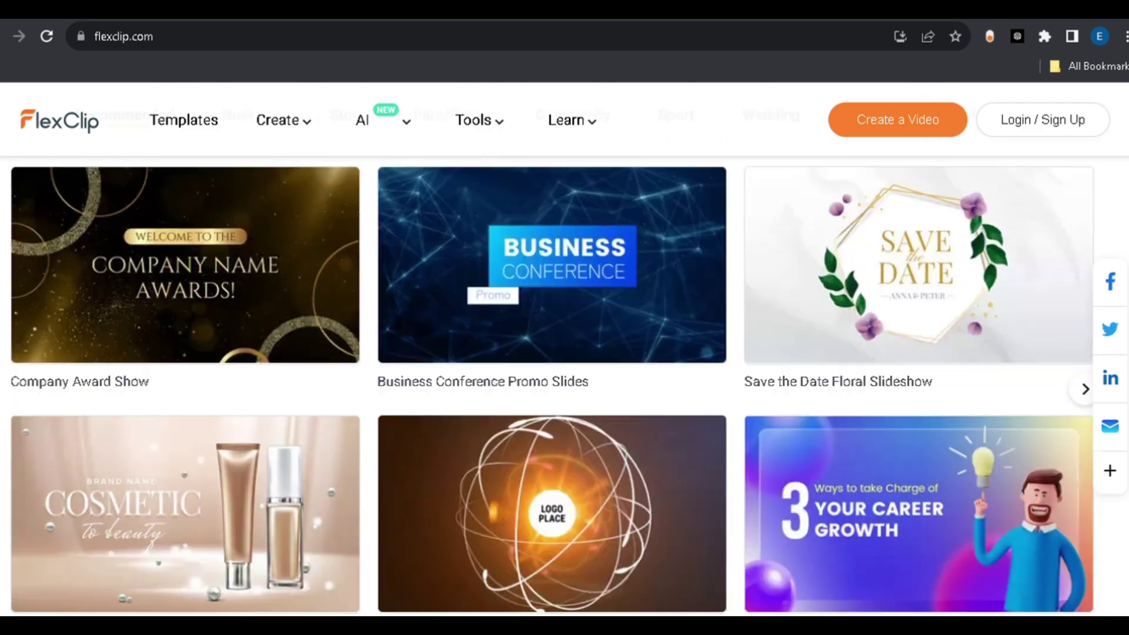
scroll(565, 353, "down", 12)
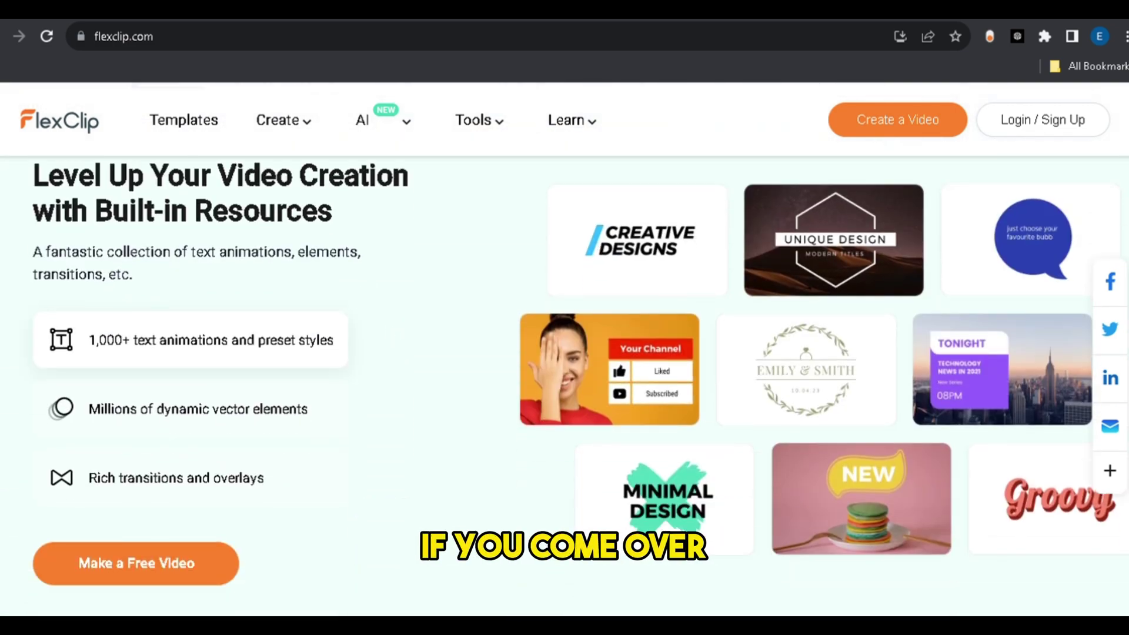
mouse_move(409, 134)
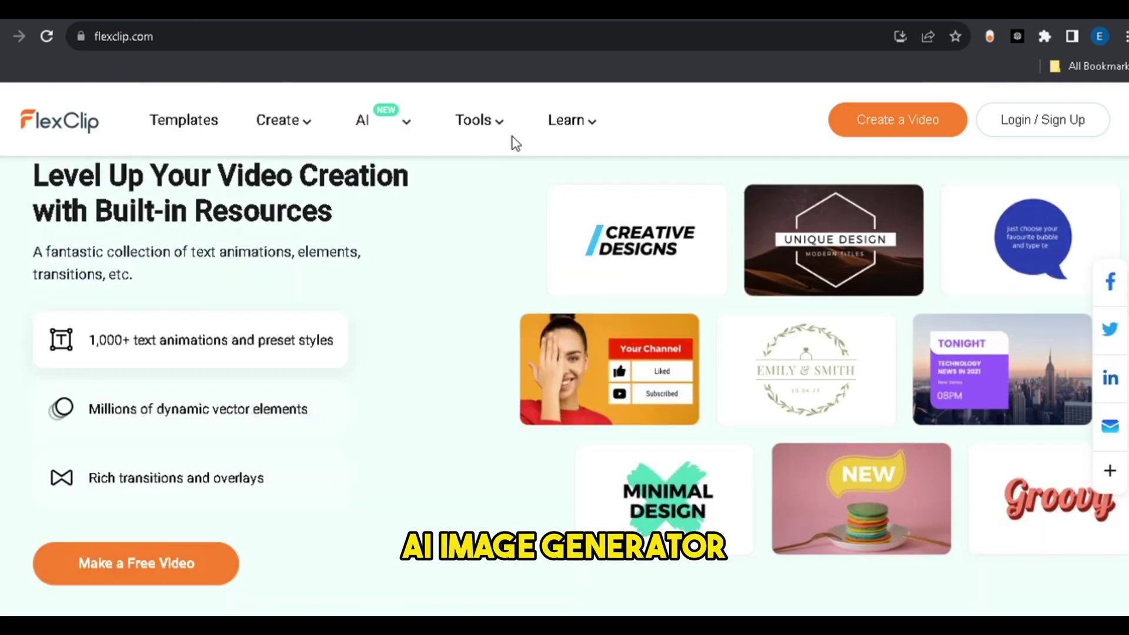
mouse_move(492, 142)
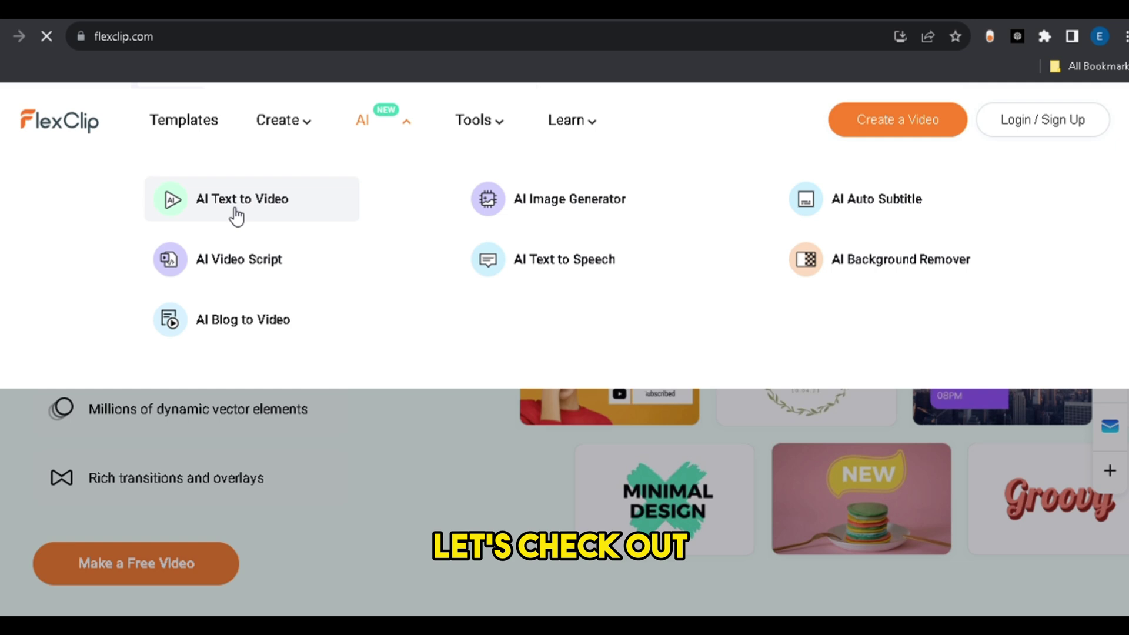
Step: Generate a video with AI Text to Video from a prompt asking for a story video where two pandas are playing, and play it
left_click(229, 214)
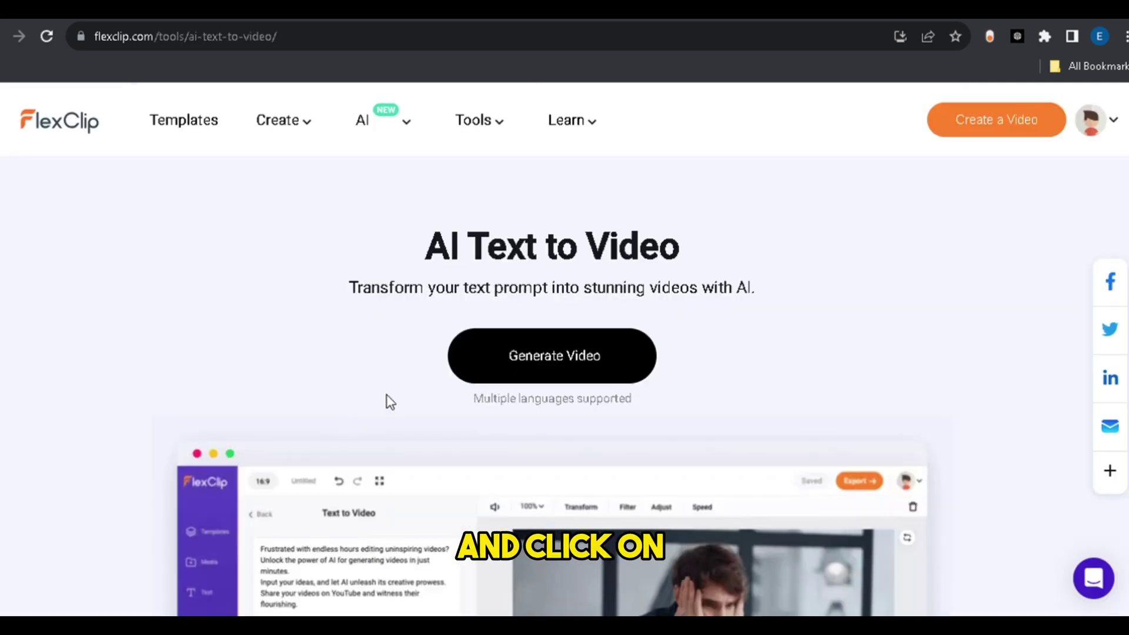
left_click(528, 363)
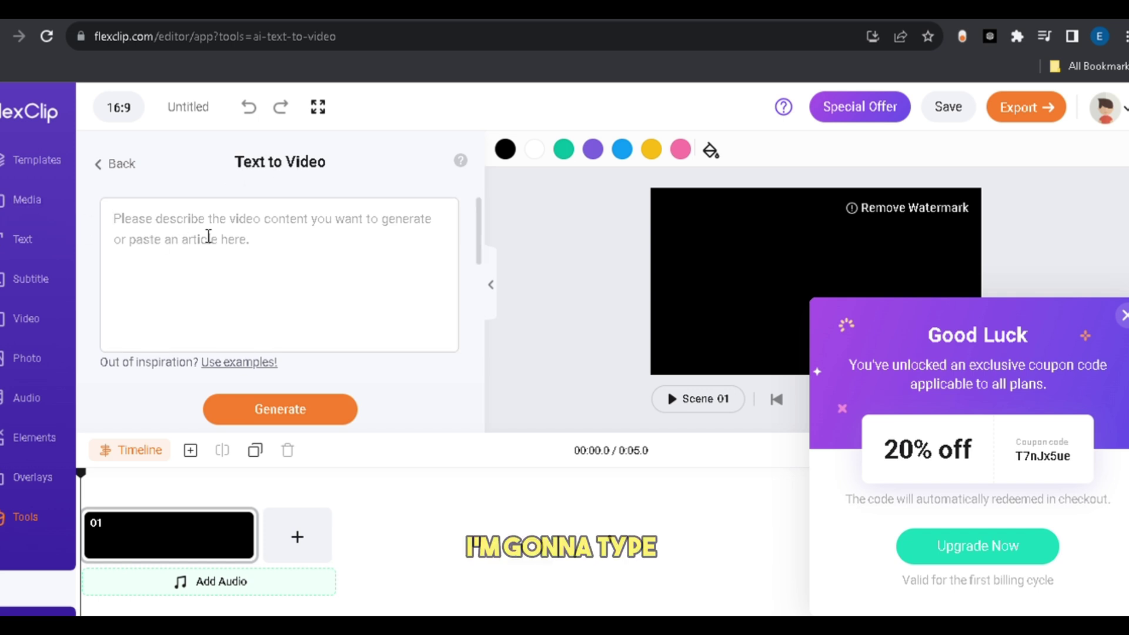
type("generate a sty")
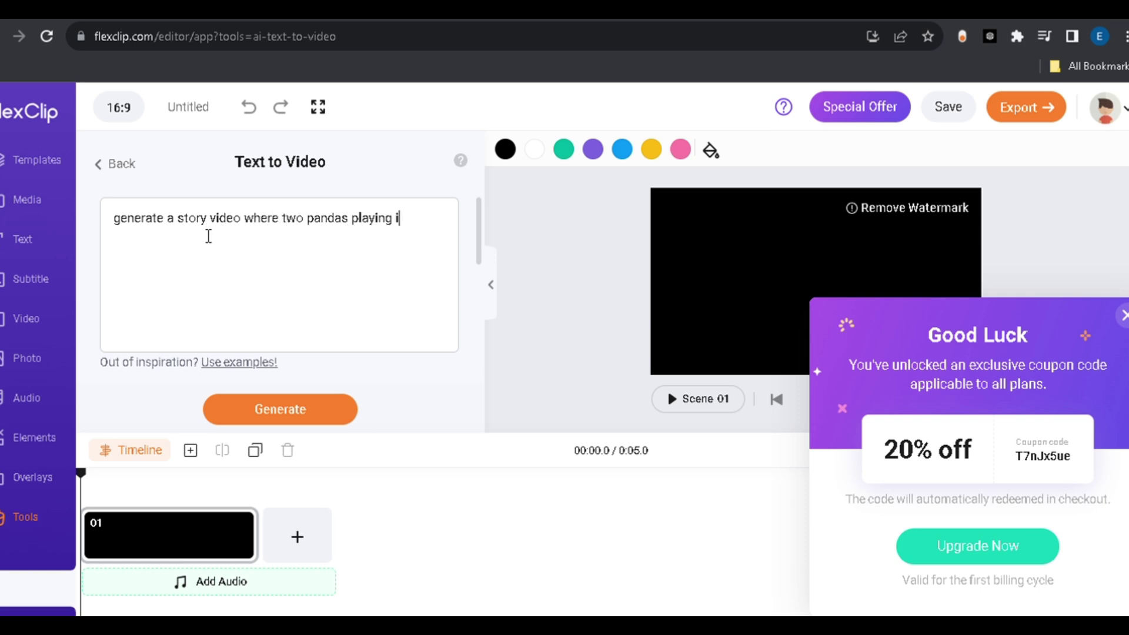
scroll(262, 305, "down", 2)
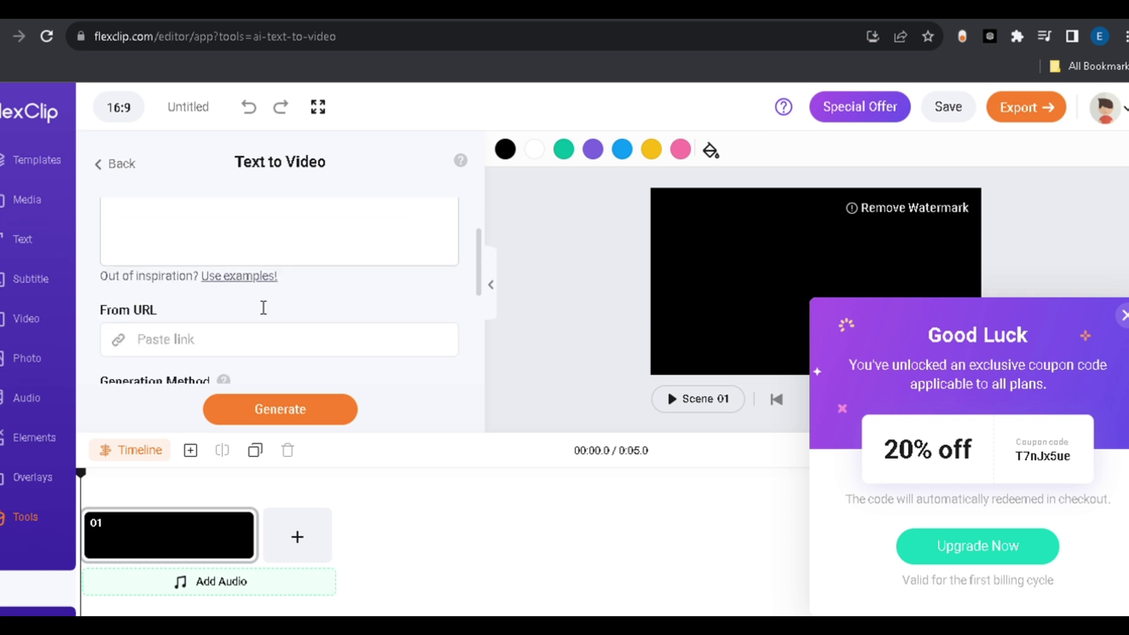
left_click(276, 411)
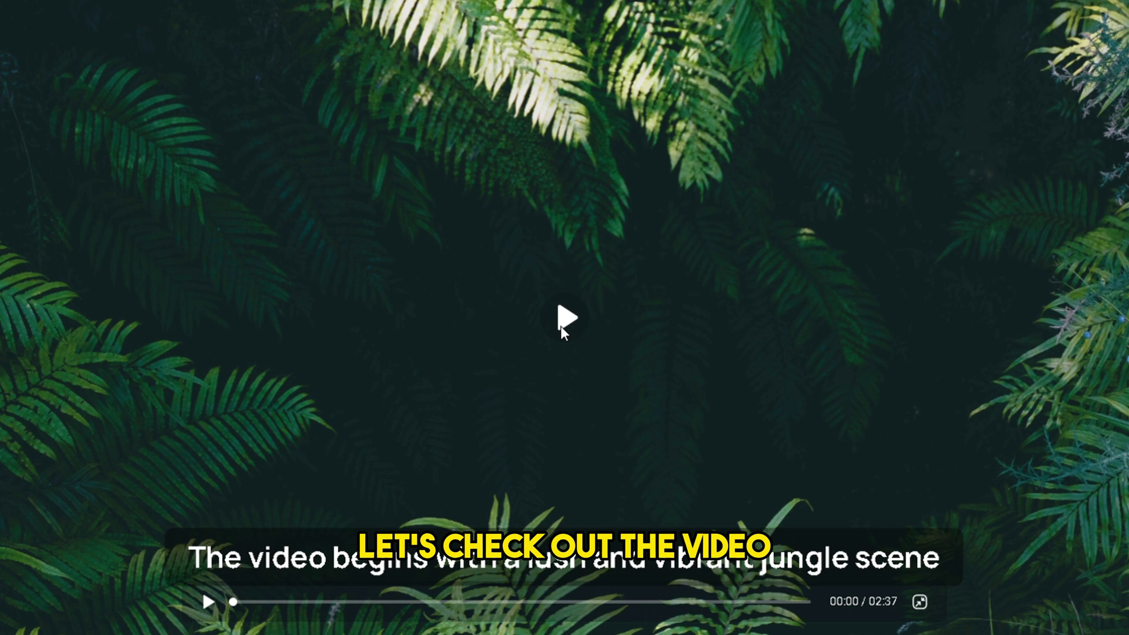
left_click(560, 327)
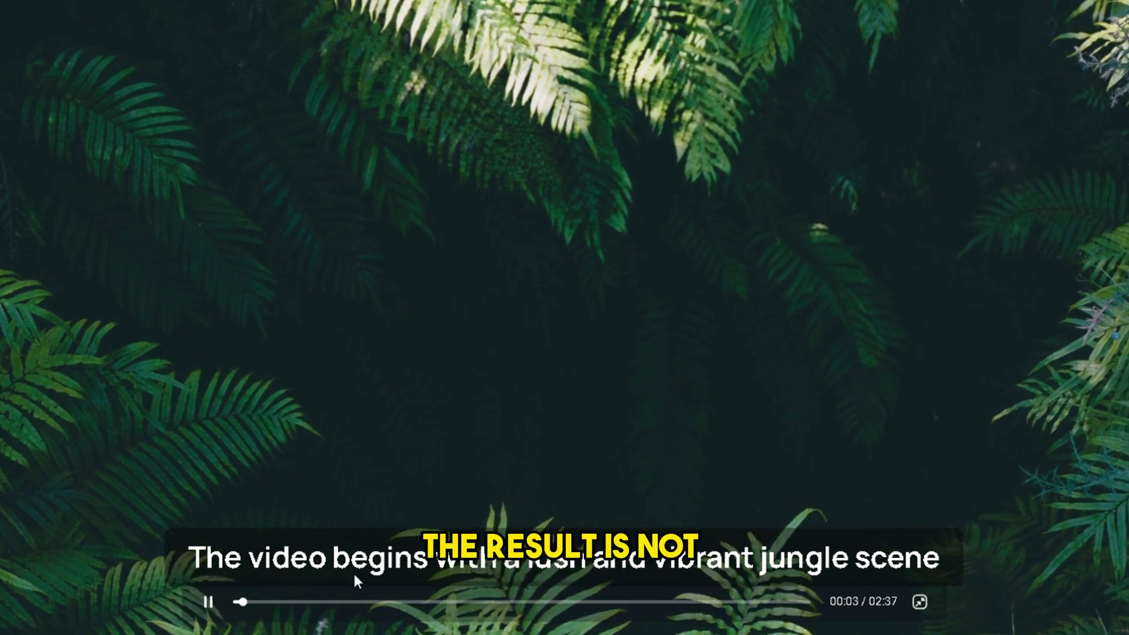